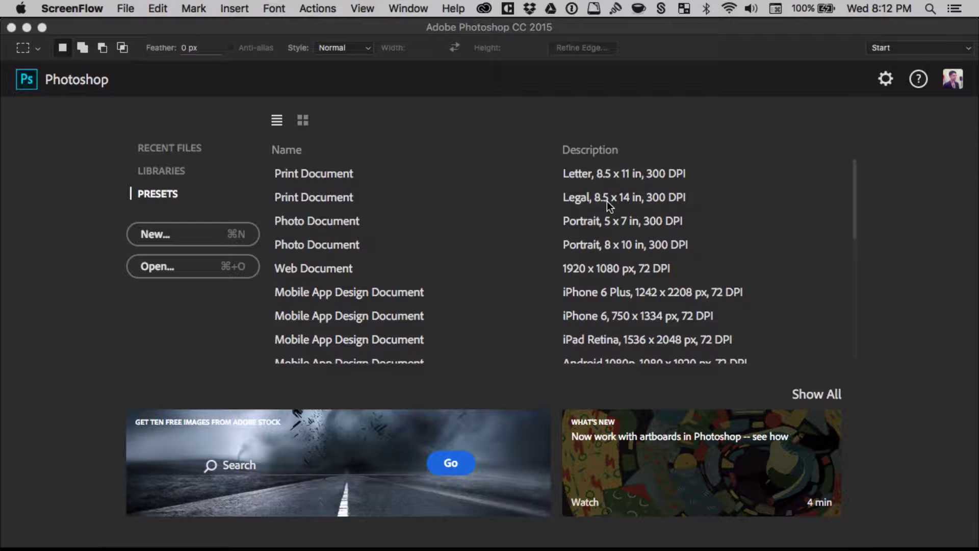
Step: Set up a new document at 1600 px wide by 1000 px high and select its Resolution value
click(177, 241)
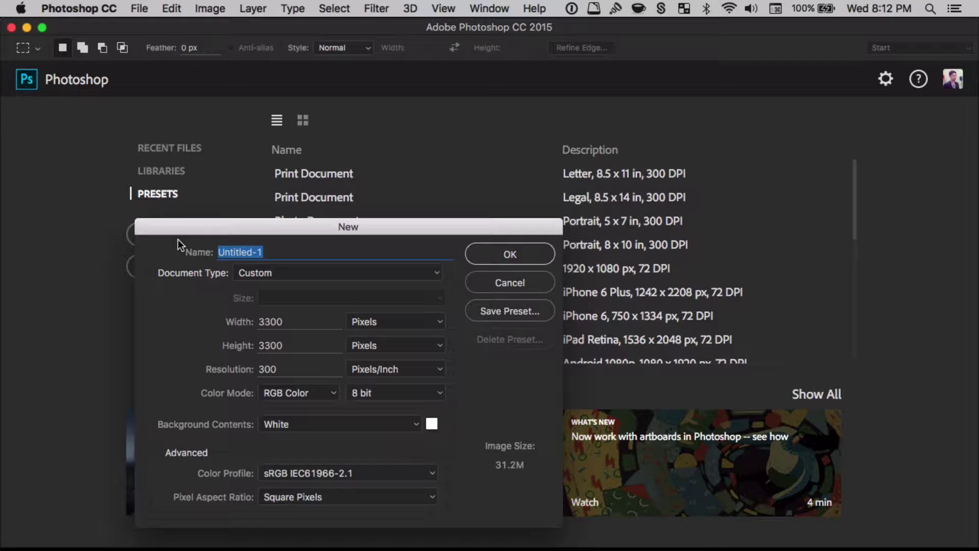
drag(227, 236, 375, 79)
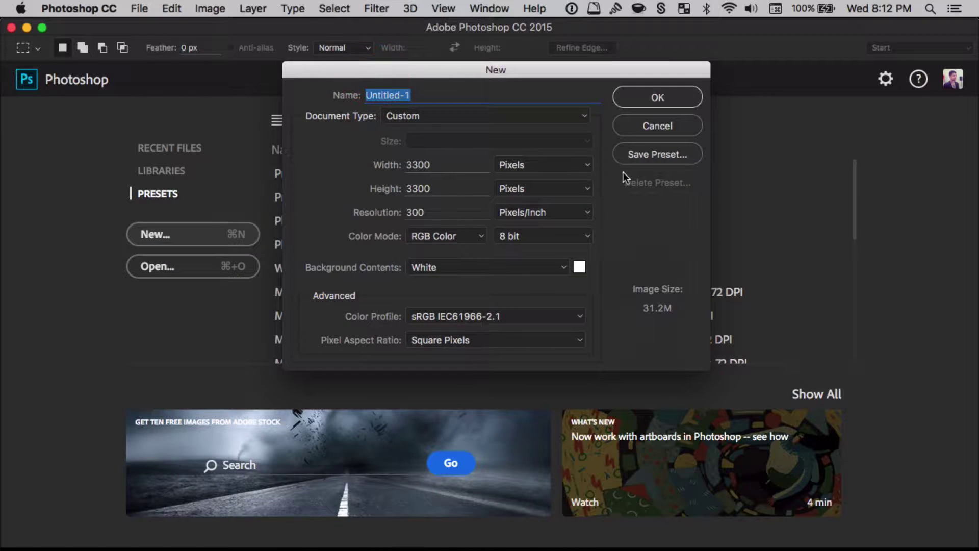
click(409, 164)
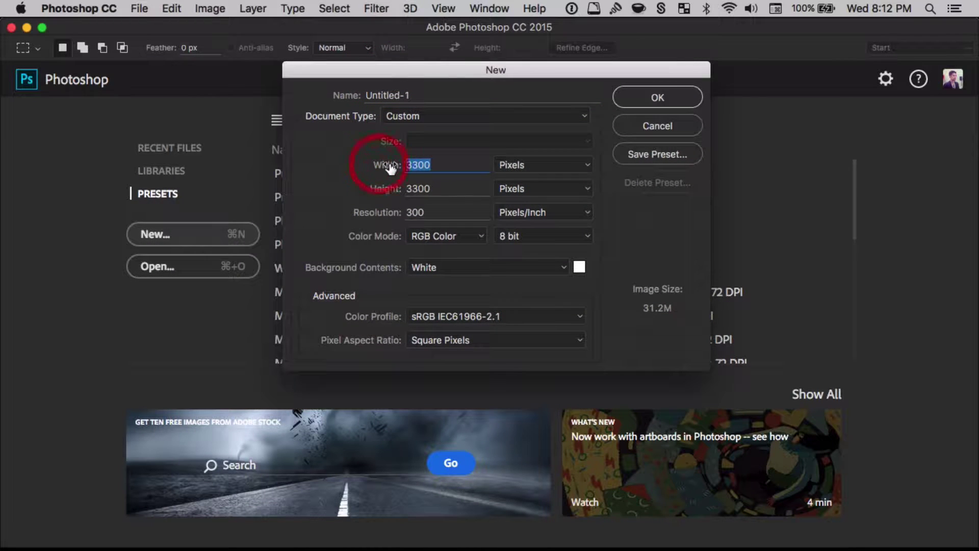
text(1600)
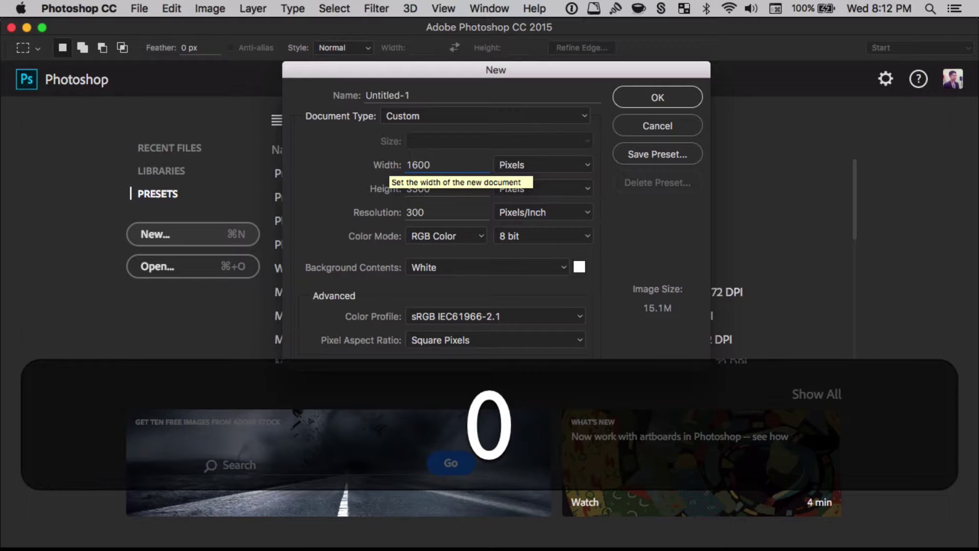
key(Tab)
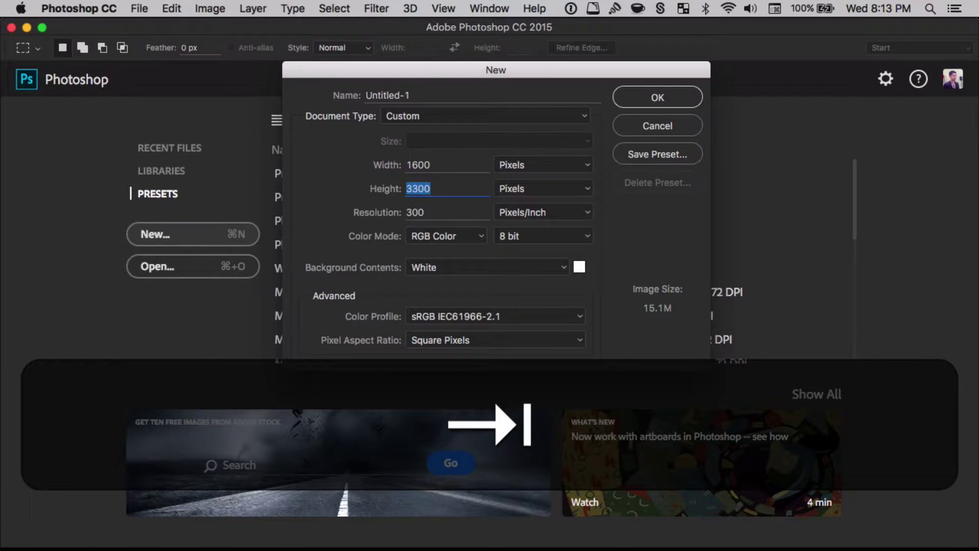
text(800)
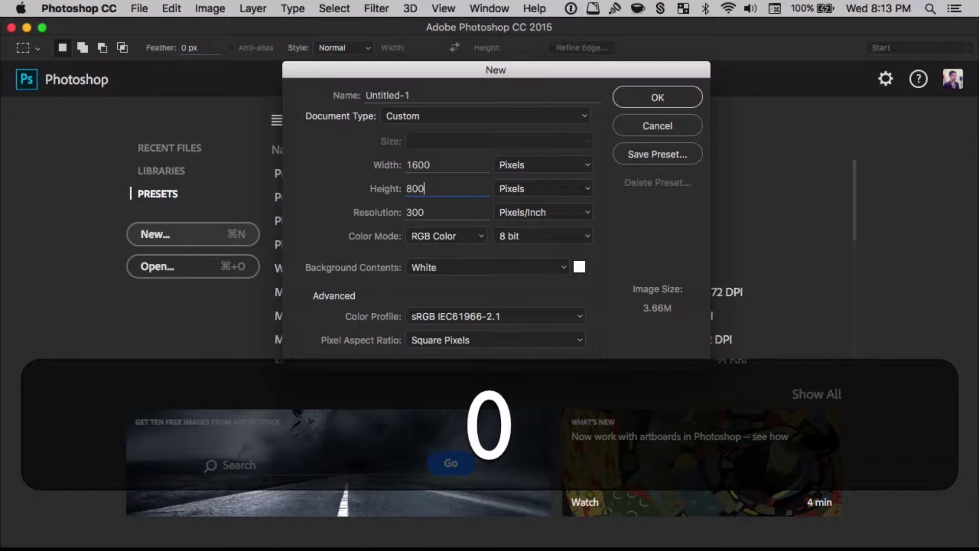
key(shift+Up)
key(shift+Up)
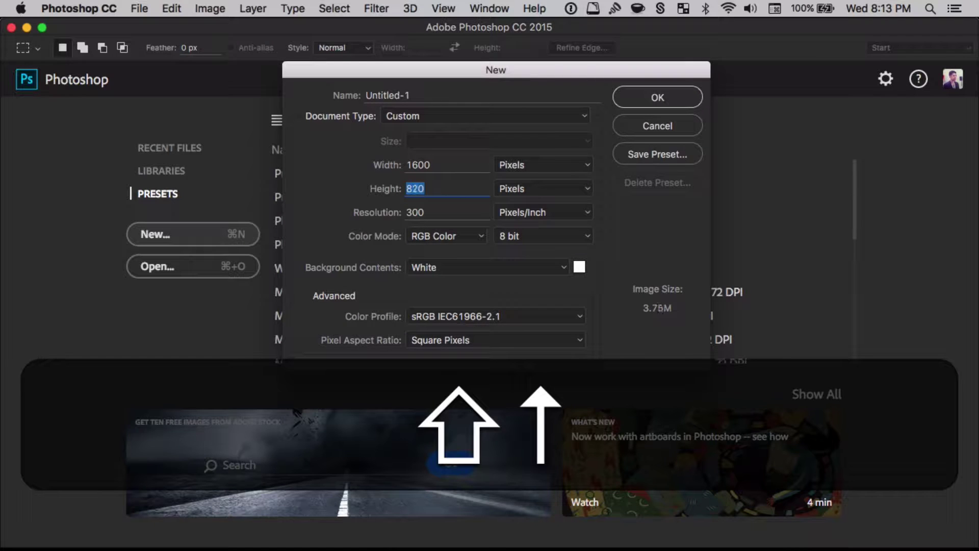
text(1000)
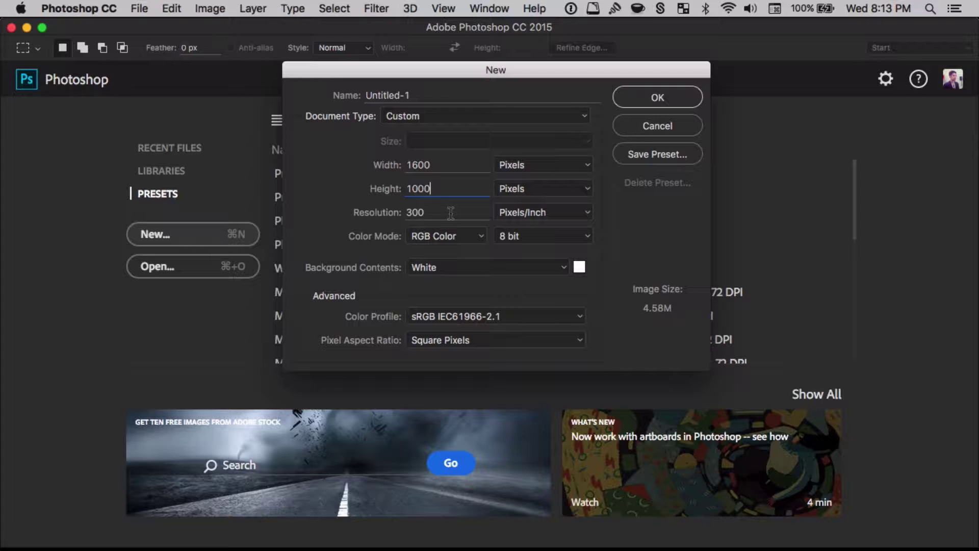
drag(439, 213, 343, 222)
Step: Create the 1600 × 1000 document, add empty Layer 1, and reach 3D > New Mesh from Layer > Mesh Preset
click(651, 100)
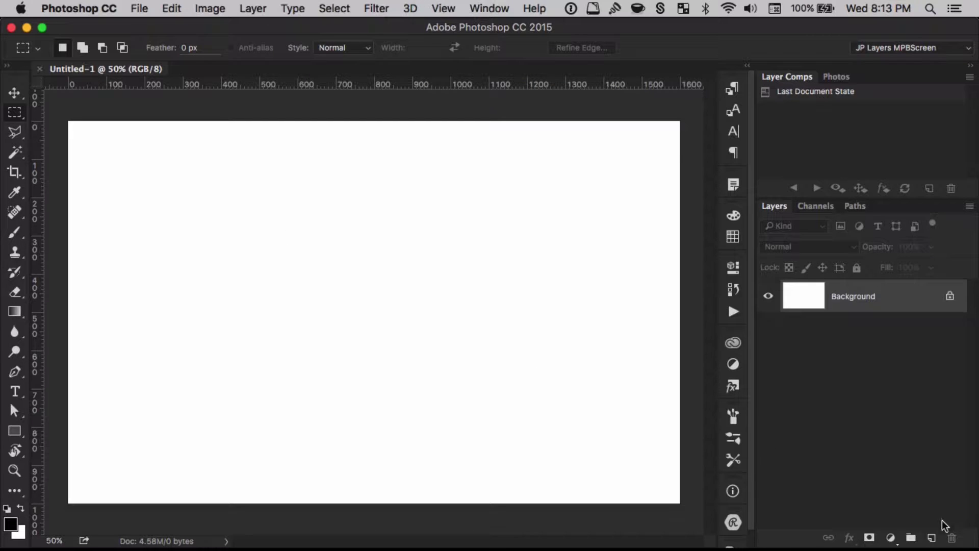
click(932, 539)
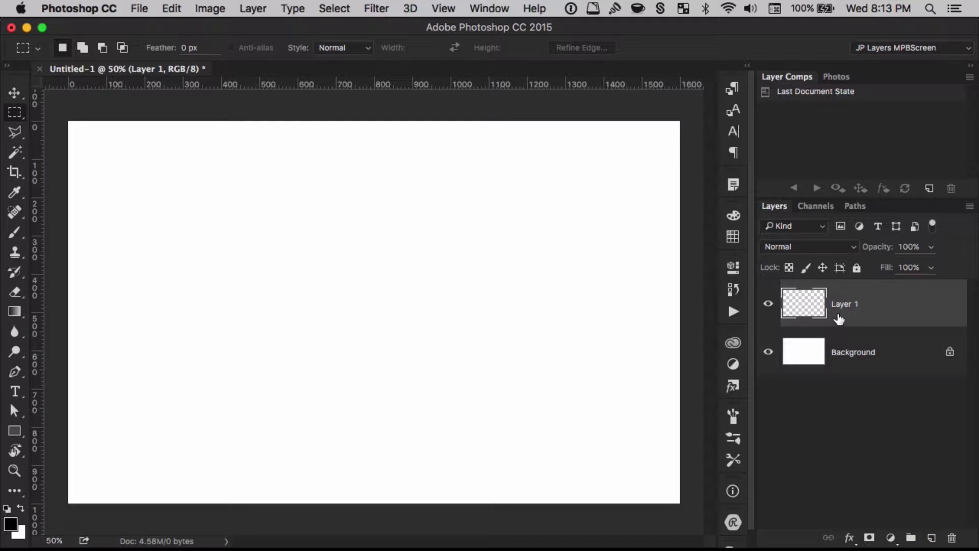
click(410, 10)
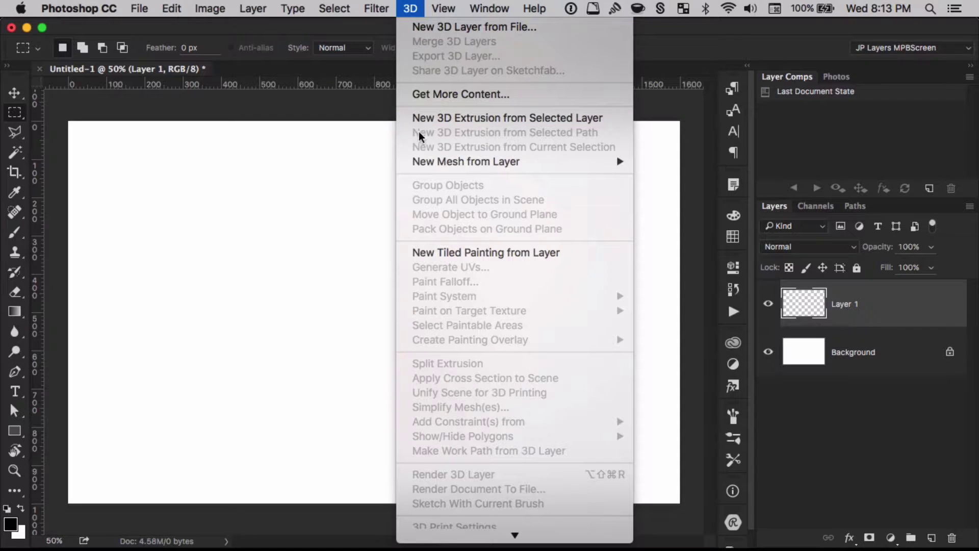
mouse_move(422, 163)
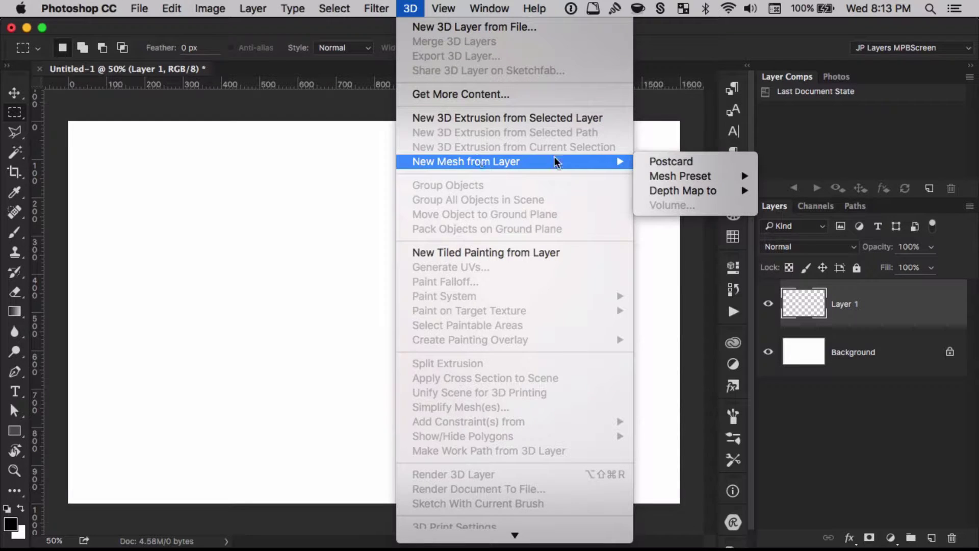
mouse_move(684, 178)
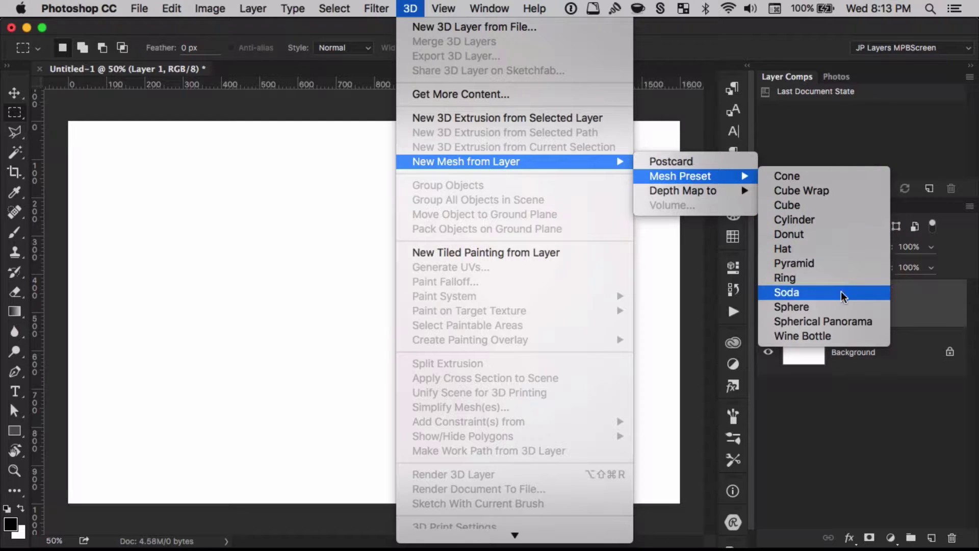
Step: Choose the Sphere mesh preset so Layer 1 becomes a 3D sphere with Sphere_Material and Default IBL
click(839, 307)
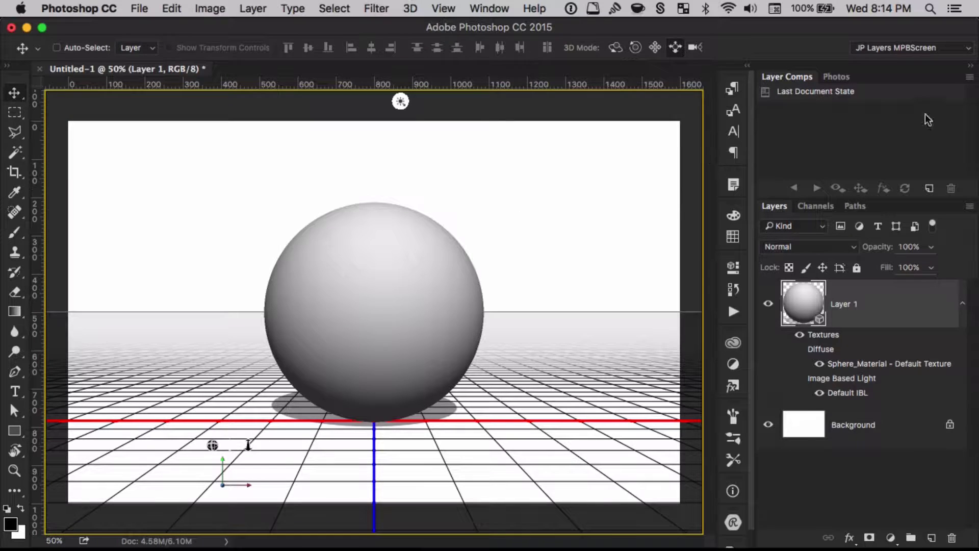
Step: Switch to the 3D workspace, collapse Swatches, fit the canvas with Cmd+0, and show Environment settings
click(968, 49)
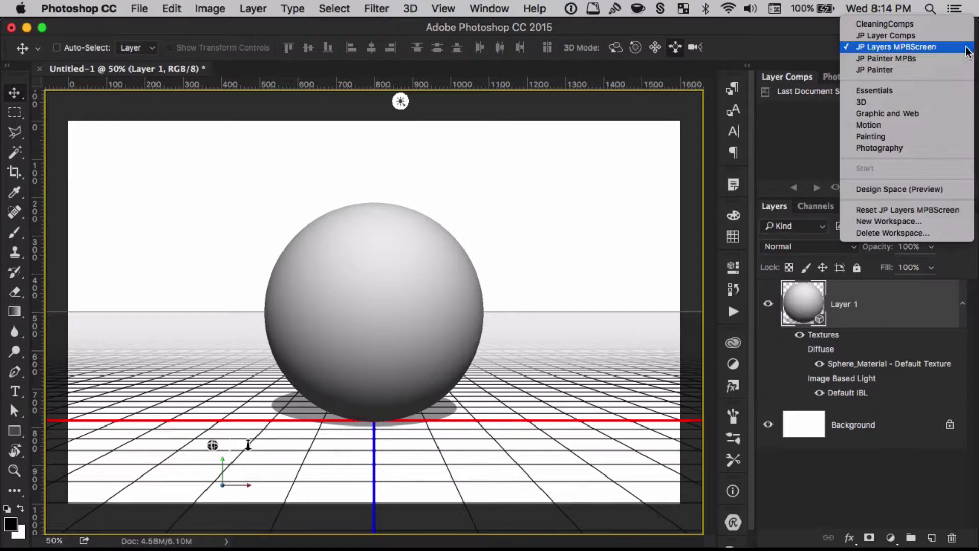
click(944, 105)
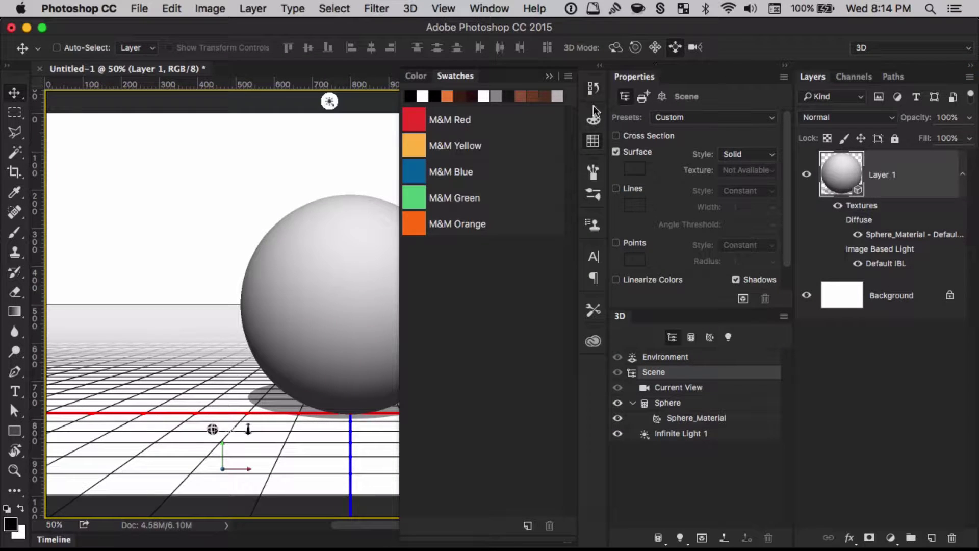
click(593, 140)
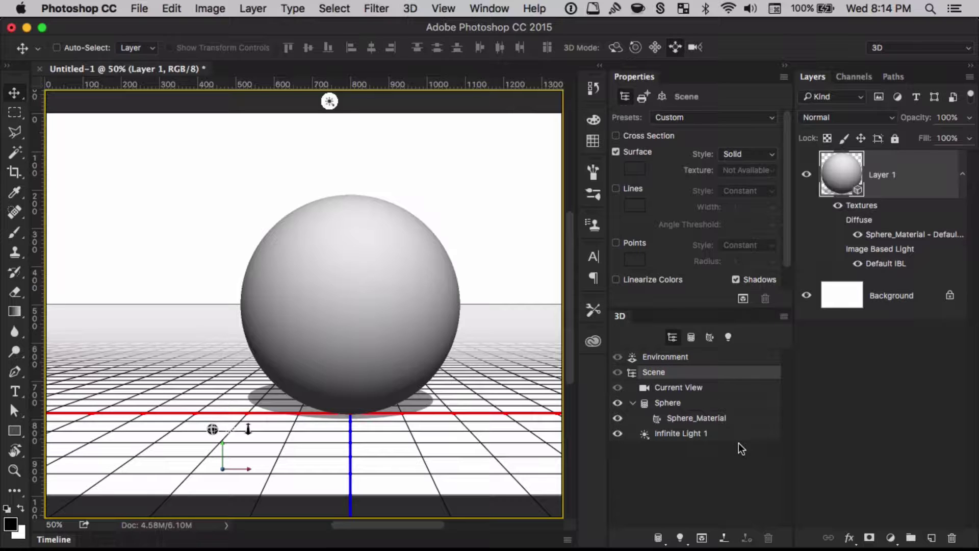
key(super+0)
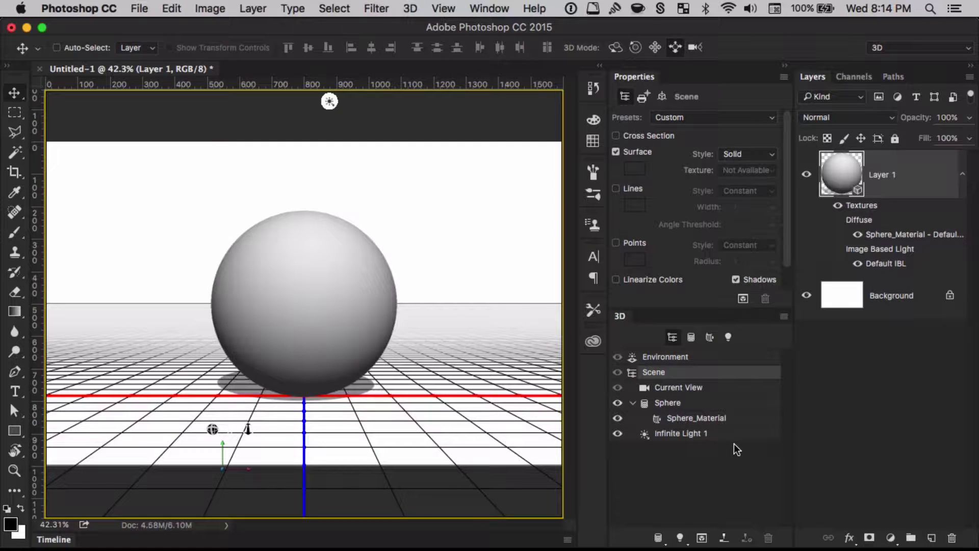
click(703, 357)
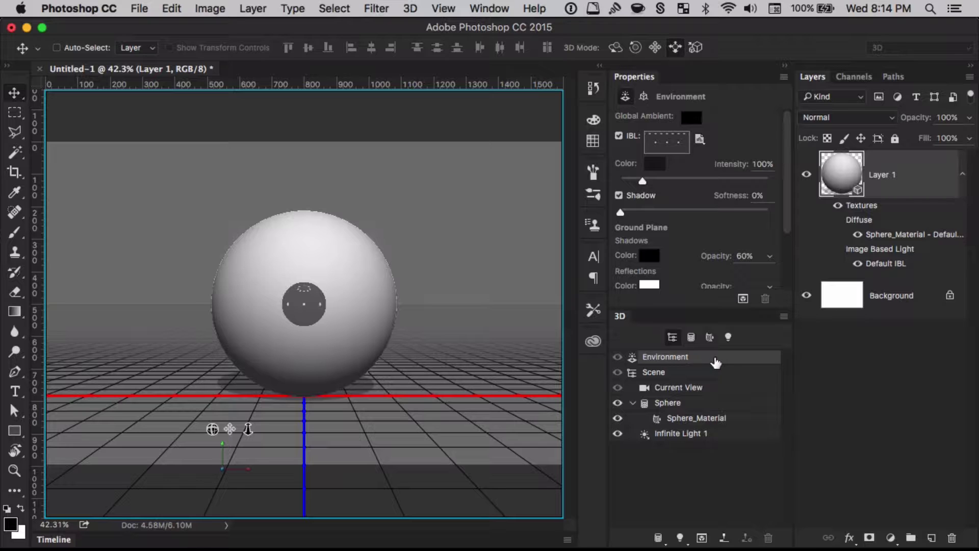
Step: In Scene settings, try Lines and Points rendering, restore the solid Surface, then view Current View camera settings
click(708, 375)
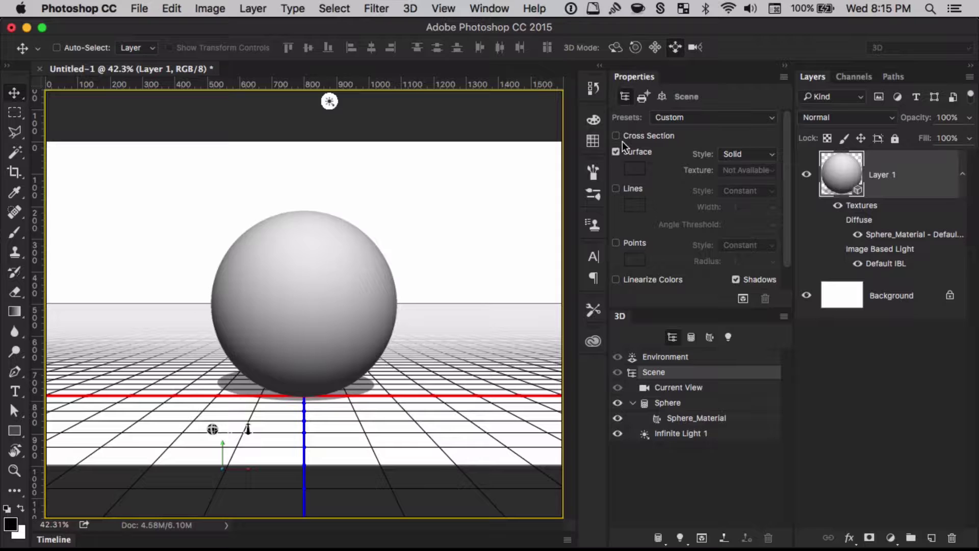
click(616, 189)
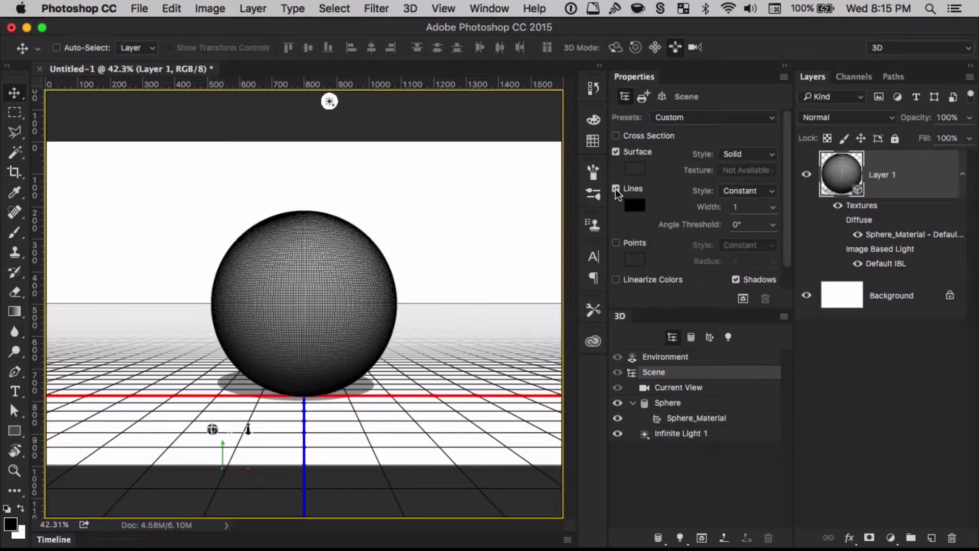
click(616, 190)
click(616, 243)
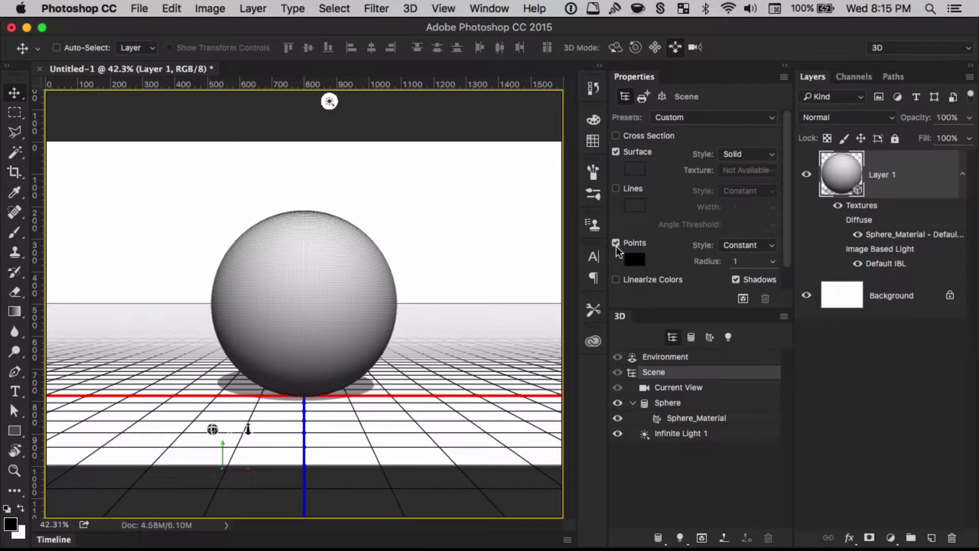
click(617, 243)
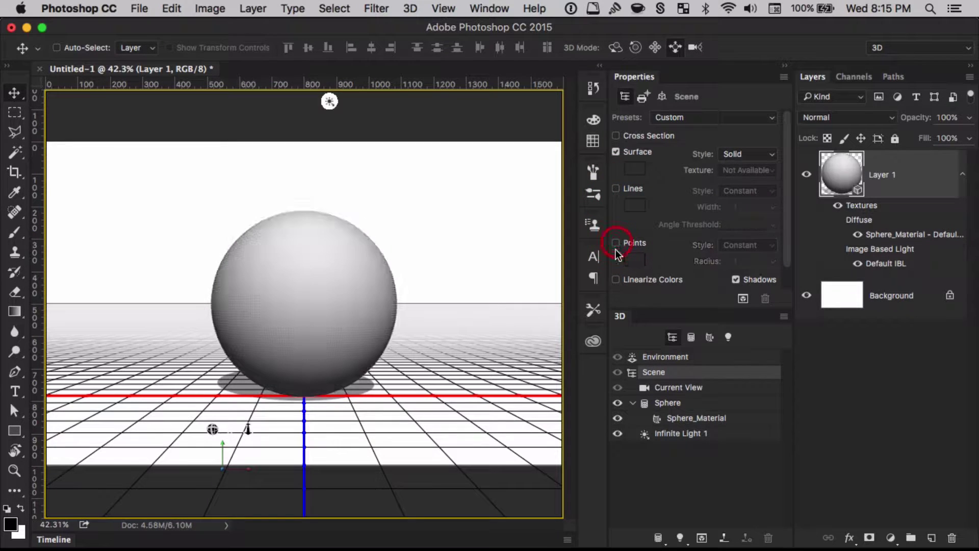
click(616, 153)
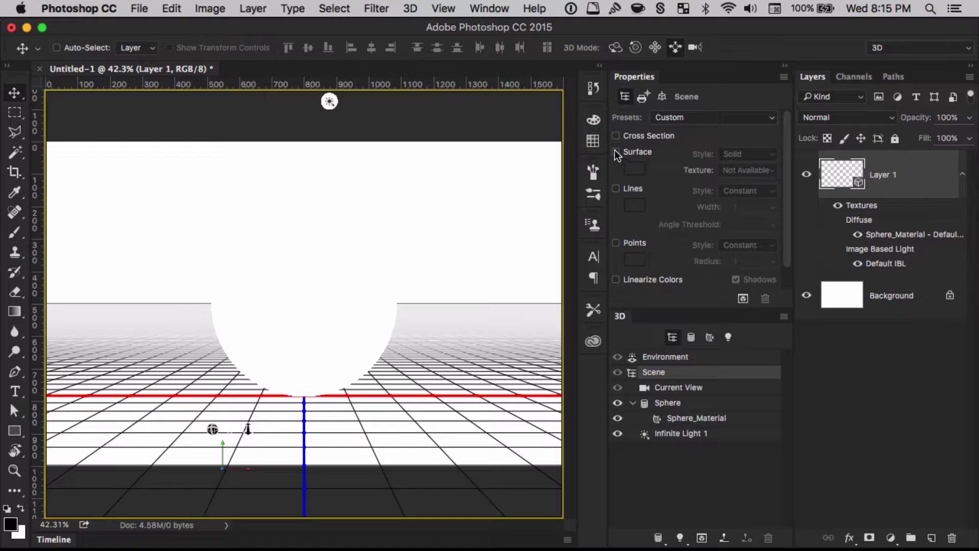
click(616, 152)
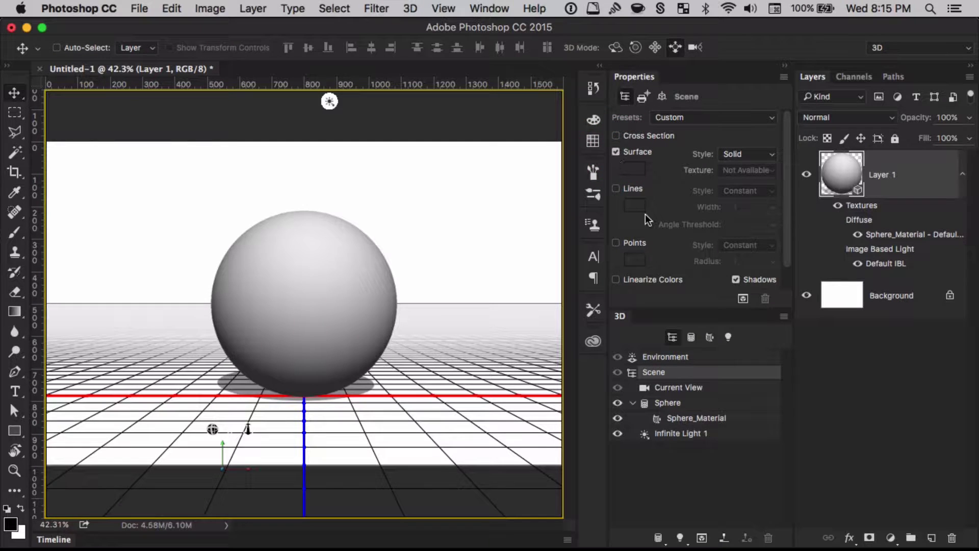
click(734, 390)
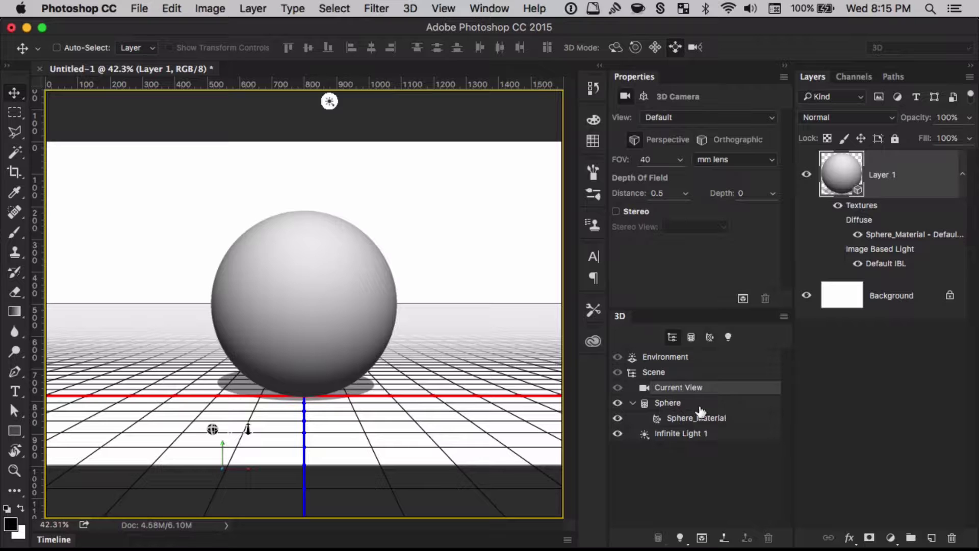
Step: Inspect the Sphere mesh's coordinates, then select Current View showing camera at X 0, Y 21.17, Z 139.31
click(700, 408)
click(633, 403)
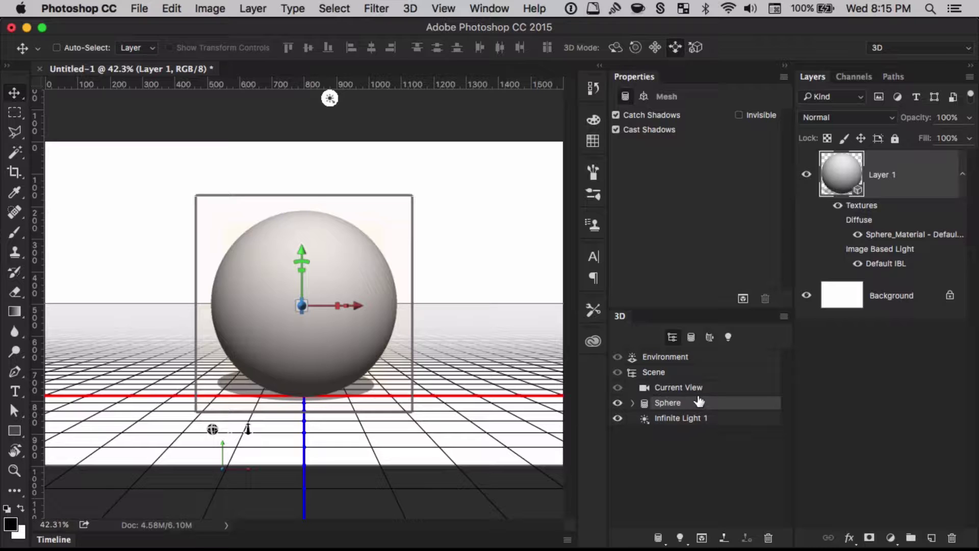
click(645, 96)
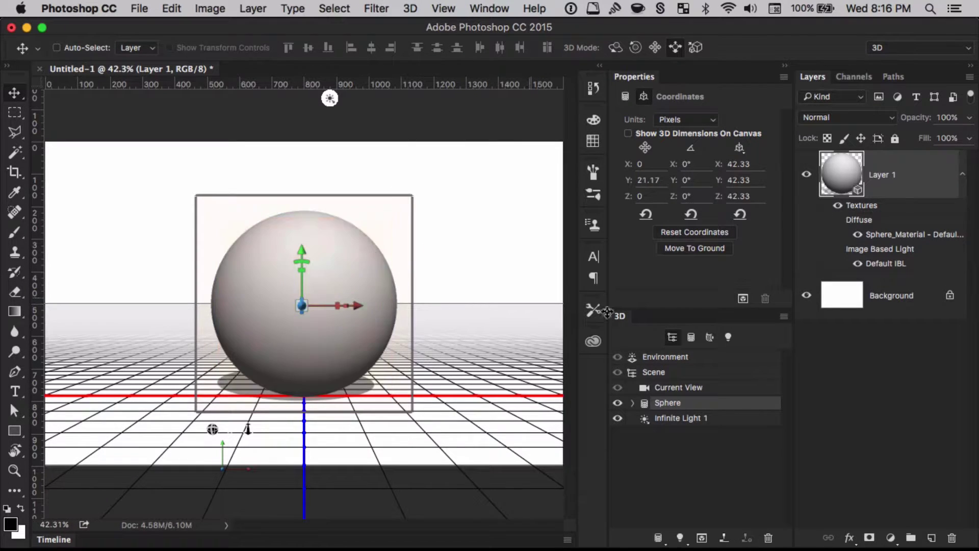
click(725, 388)
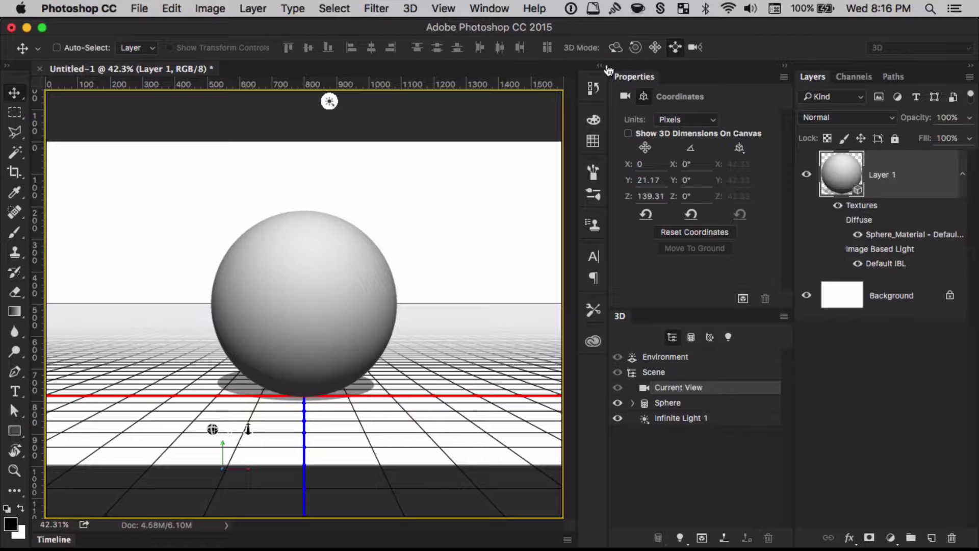
Step: Orbit, pan and dolly the camera to view the sphere at an angle from X -89.98, Y 56.5, Z 104.94
click(615, 48)
drag(232, 190, 367, 175)
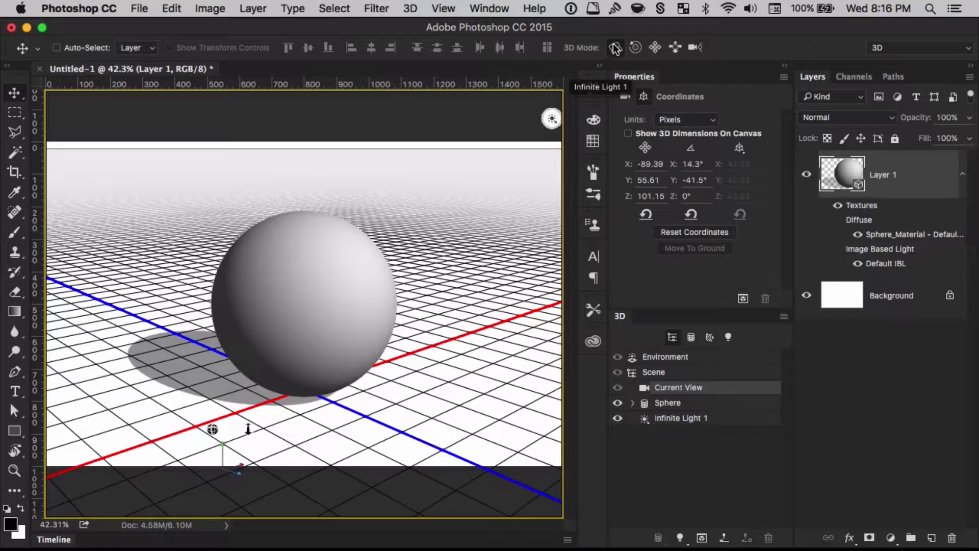
click(656, 47)
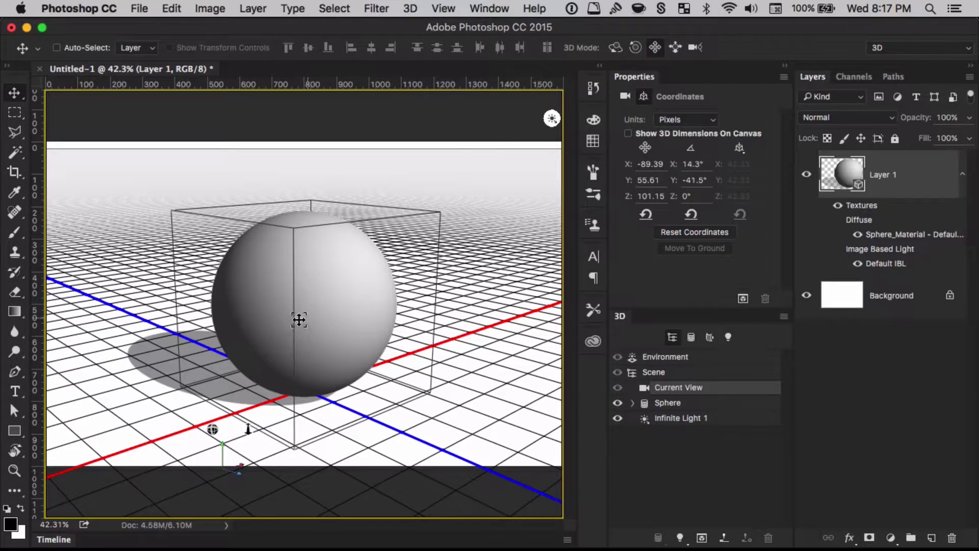
mouse_move(298, 303)
mouse_down()
mouse_move(293, 219)
mouse_move(297, 372)
mouse_move(293, 274)
mouse_move(295, 301)
mouse_up()
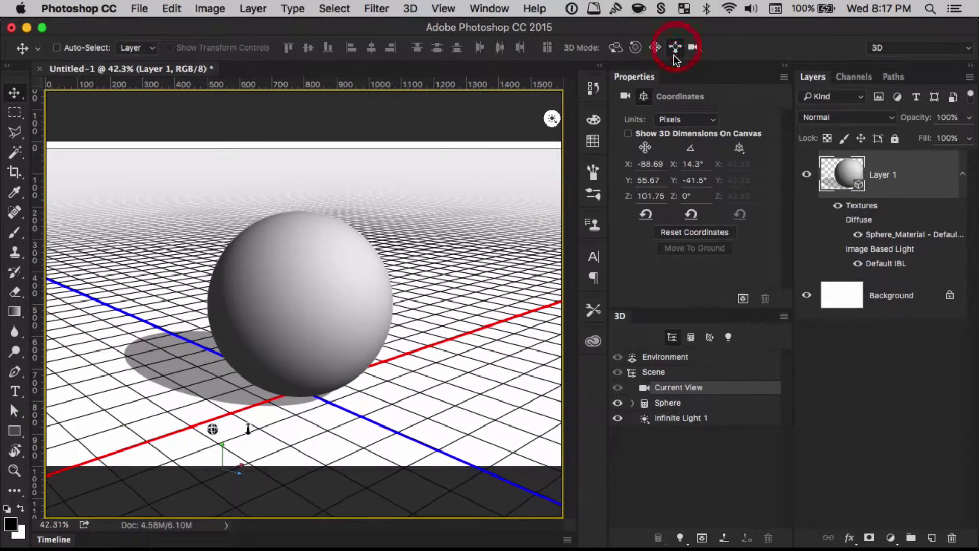
drag(297, 376, 282, 190)
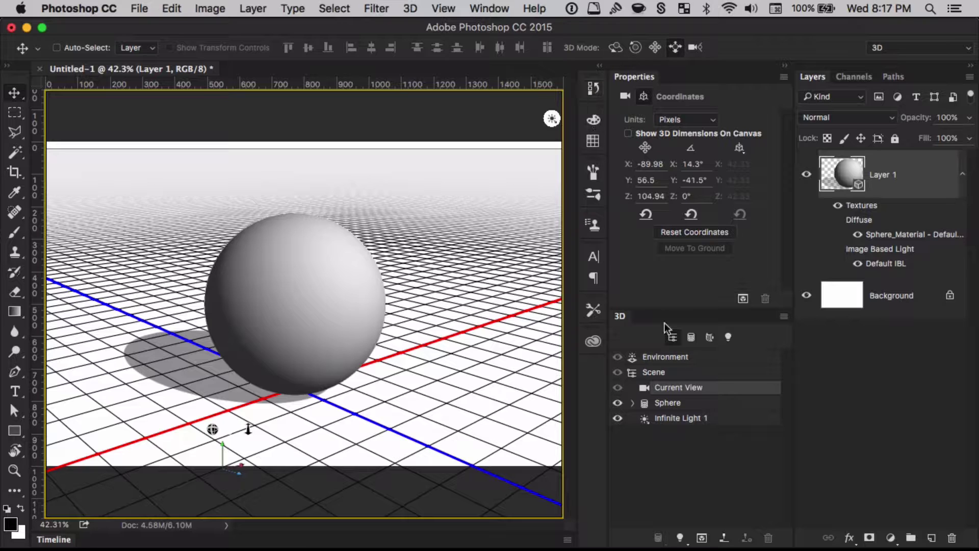
Step: Select the Sphere mesh, test the uniform scale handle on it, then undo the scaling
click(683, 405)
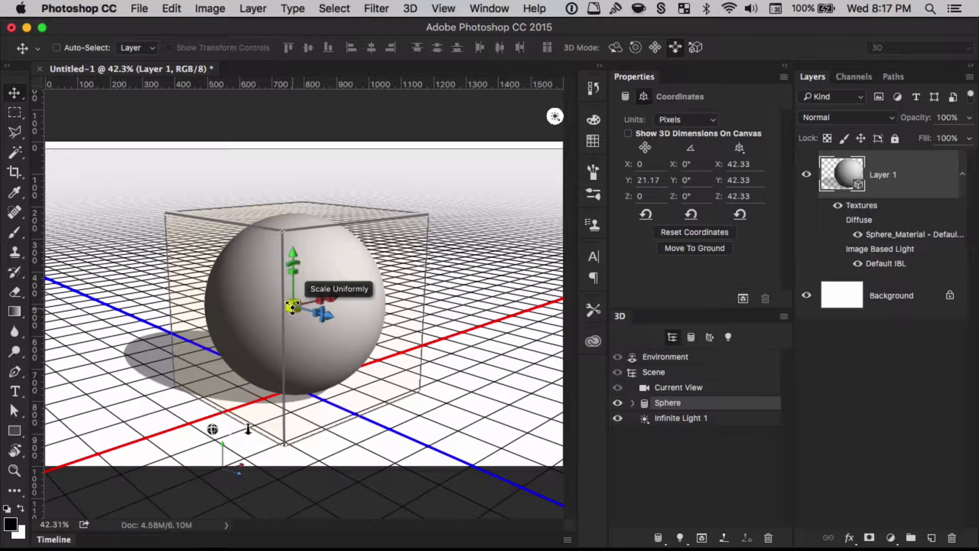
drag(291, 307, 296, 238)
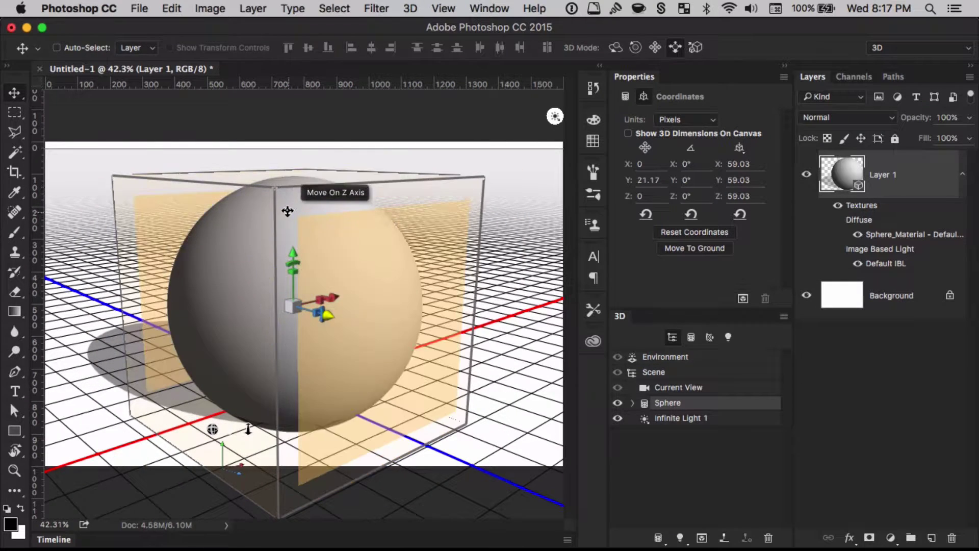
key(super+z)
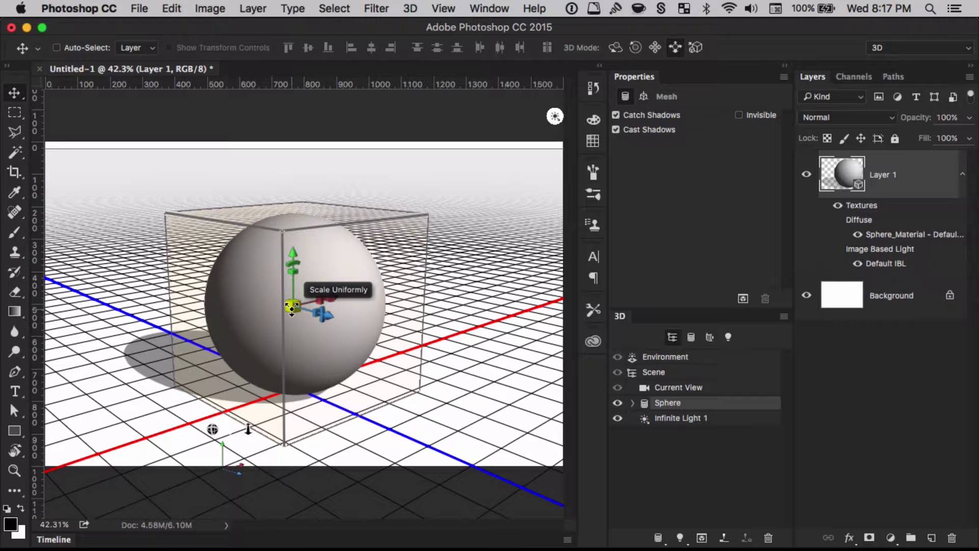
key(shift)
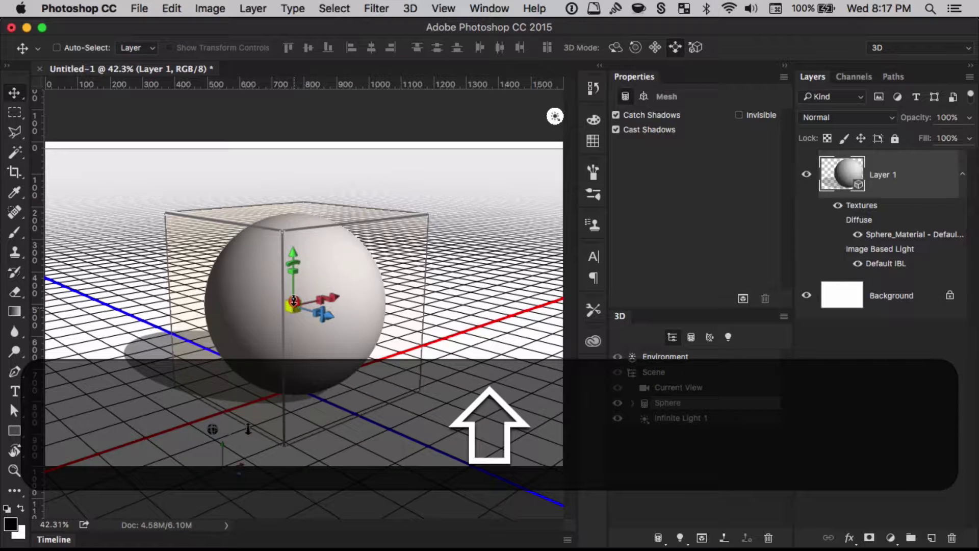
Step: Enlarge the 3D transform gizmo and raise the sphere along its vertical Y axis
drag(294, 300, 299, 333)
drag(299, 443, 284, 164)
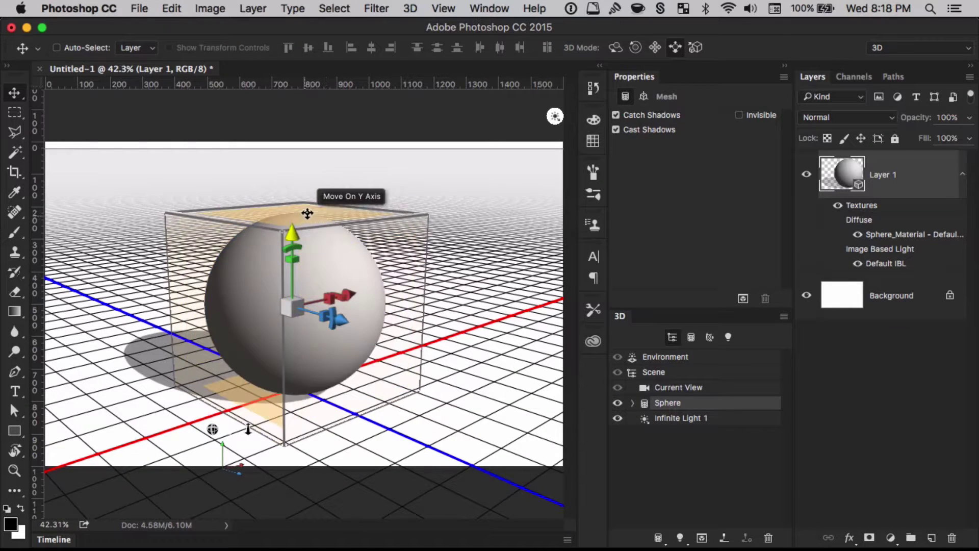
mouse_move(294, 236)
mouse_down()
mouse_move(286, 153)
mouse_move(284, 311)
mouse_move(286, 220)
mouse_up()
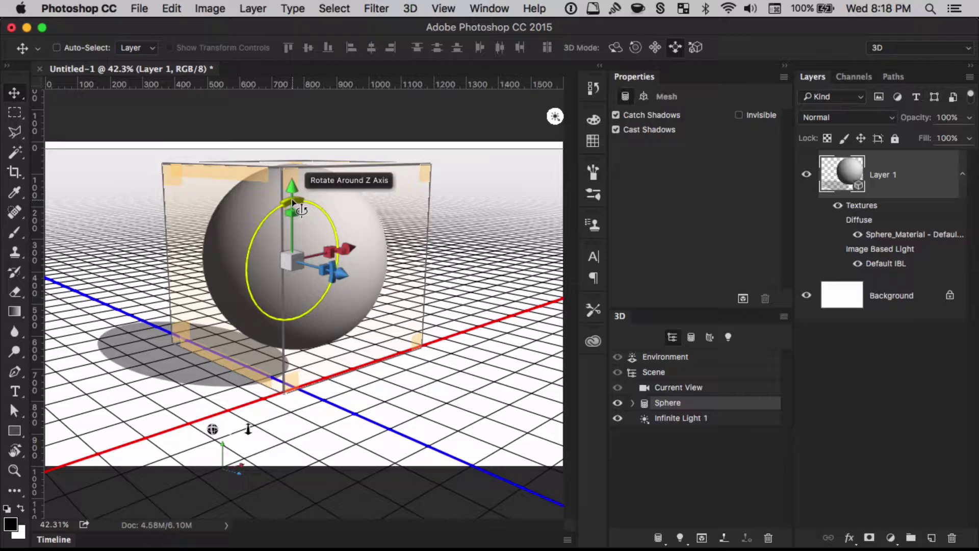
Step: Try Z-axis rotations on the sphere, then undo back to an unrotated, fully round sphere
drag(294, 203, 306, 259)
key(super+z)
drag(248, 275, 352, 249)
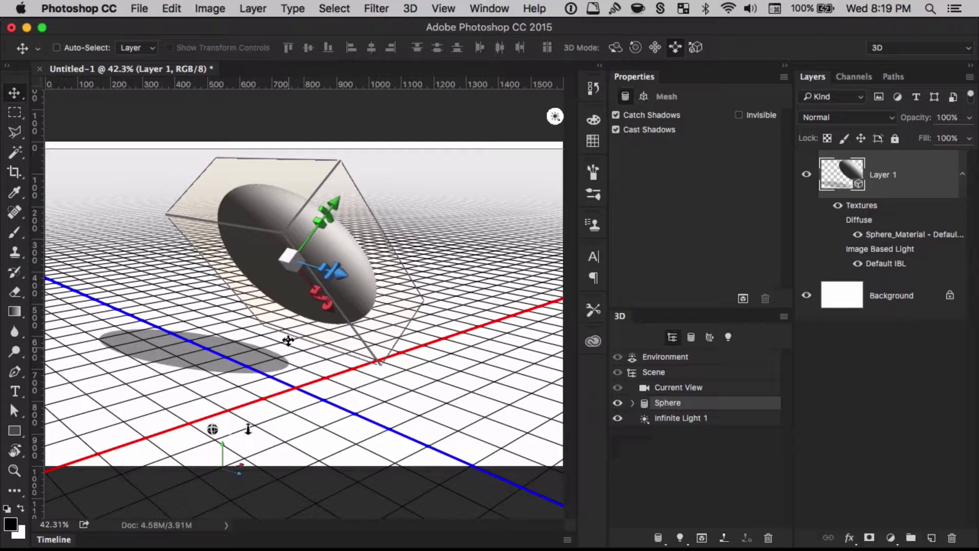
key(super+z)
key(alt+super+z)
key(alt+super+z)
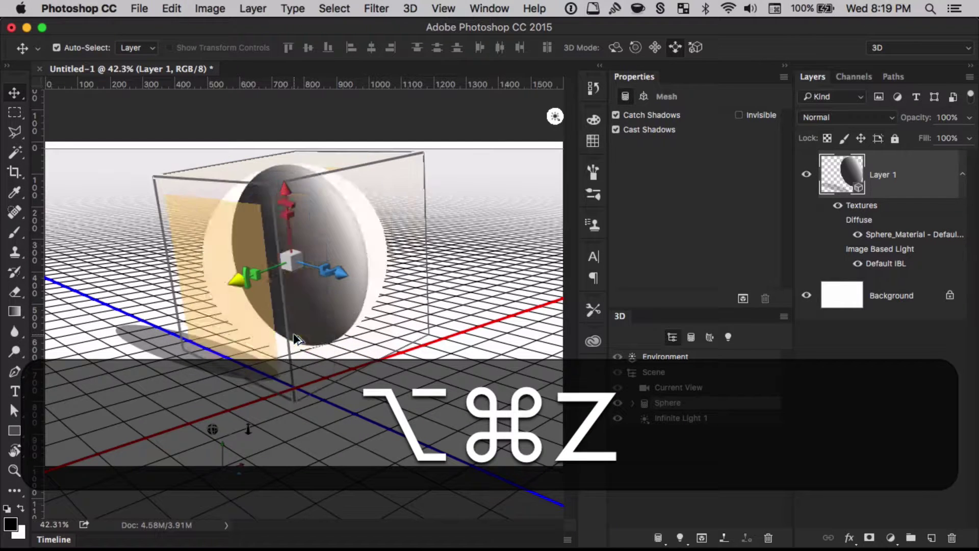
key(alt+super+z)
key(alt+super+z)
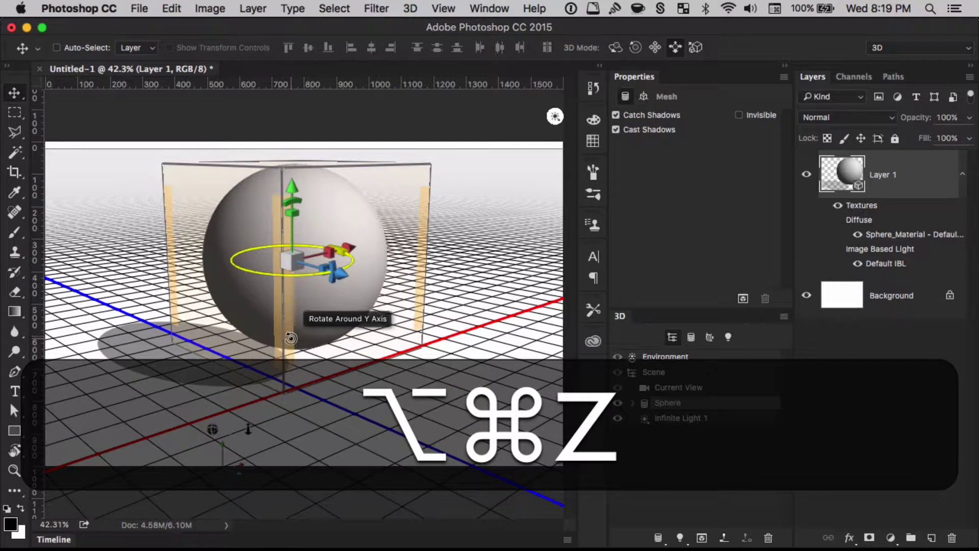
key(alt+super+z)
key(shift+super+z)
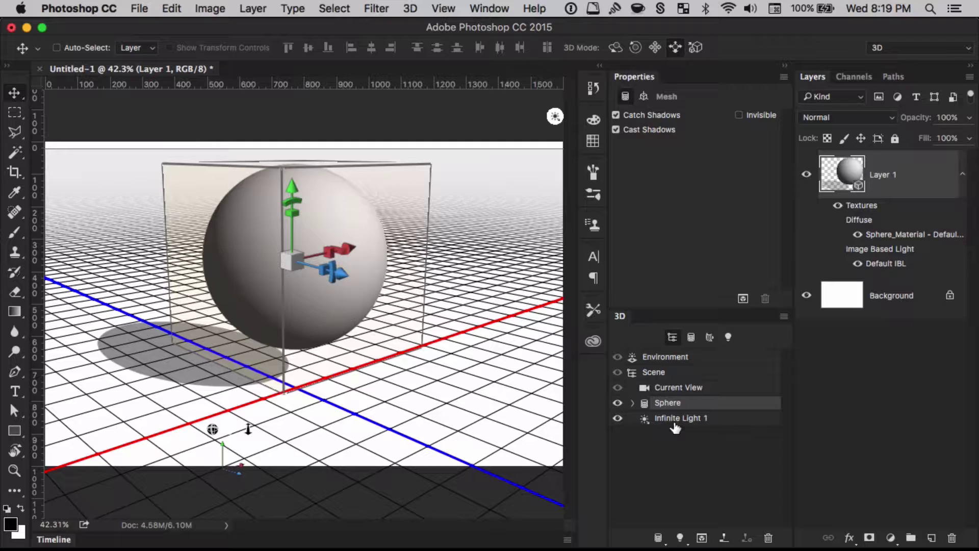
Step: Select Infinite Light 1, keeping its intensity at 90% and its ground shadow enabled
click(674, 421)
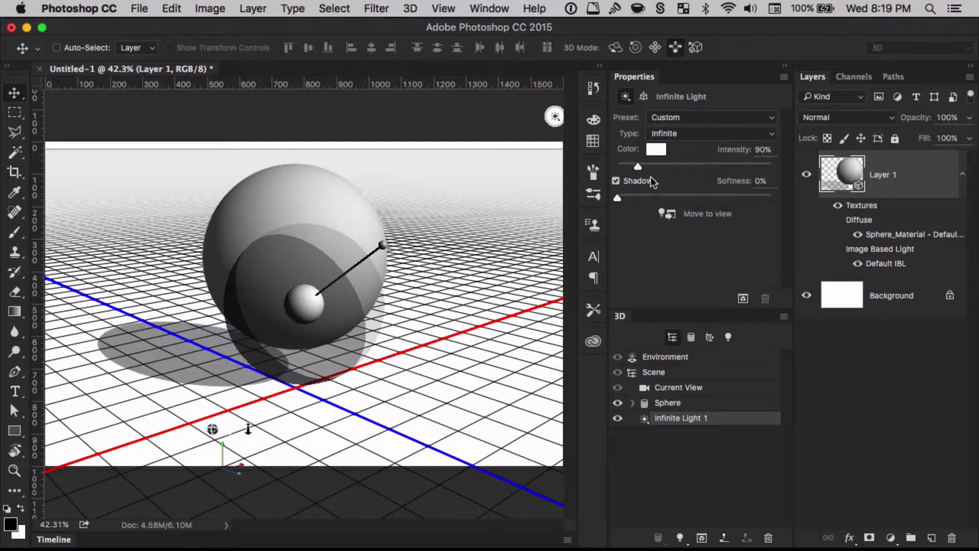
mouse_move(635, 166)
mouse_down()
mouse_move(626, 167)
mouse_move(635, 167)
mouse_up()
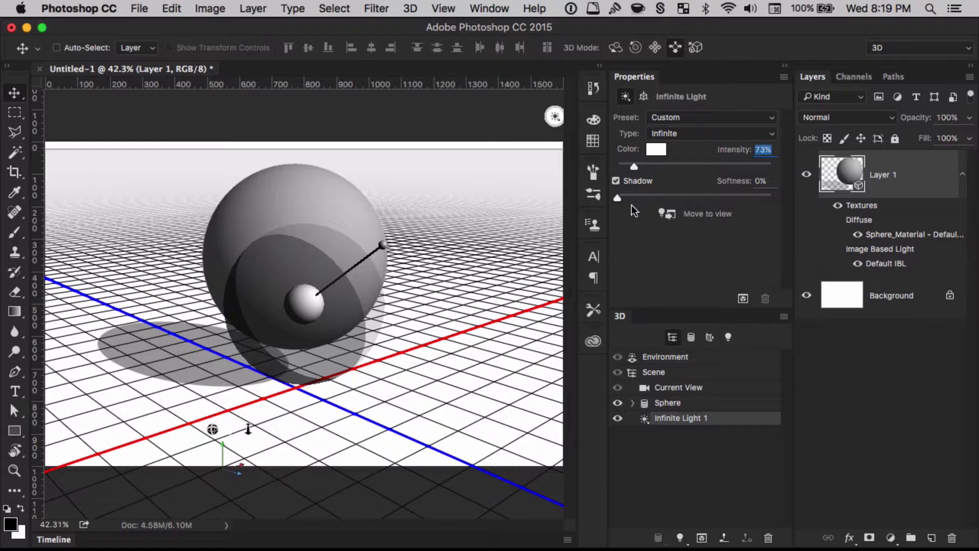
key(super+z)
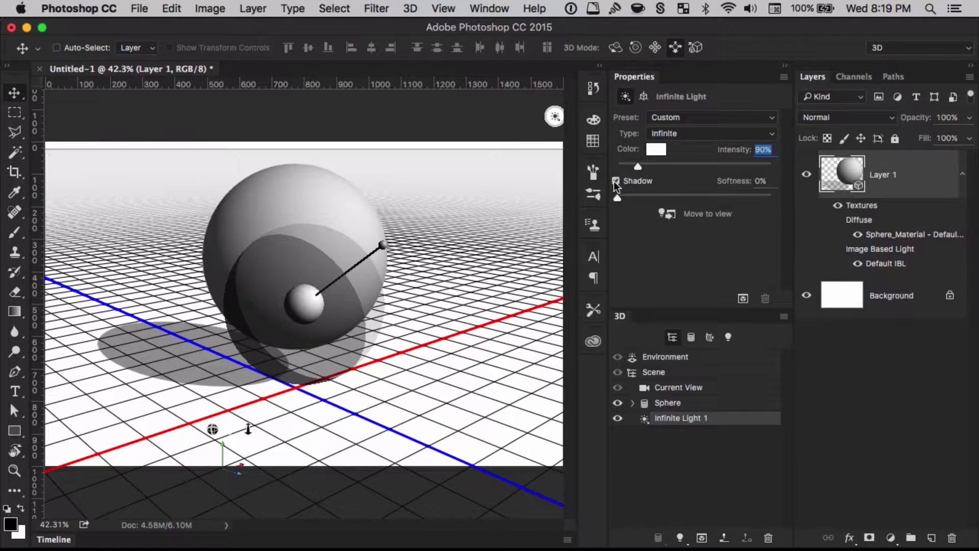
click(615, 182)
click(614, 183)
click(616, 181)
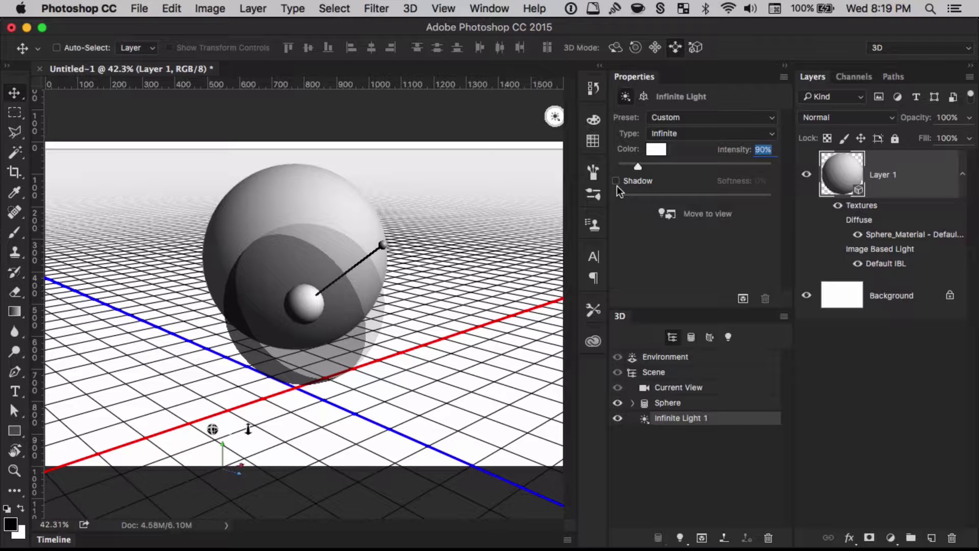
click(616, 181)
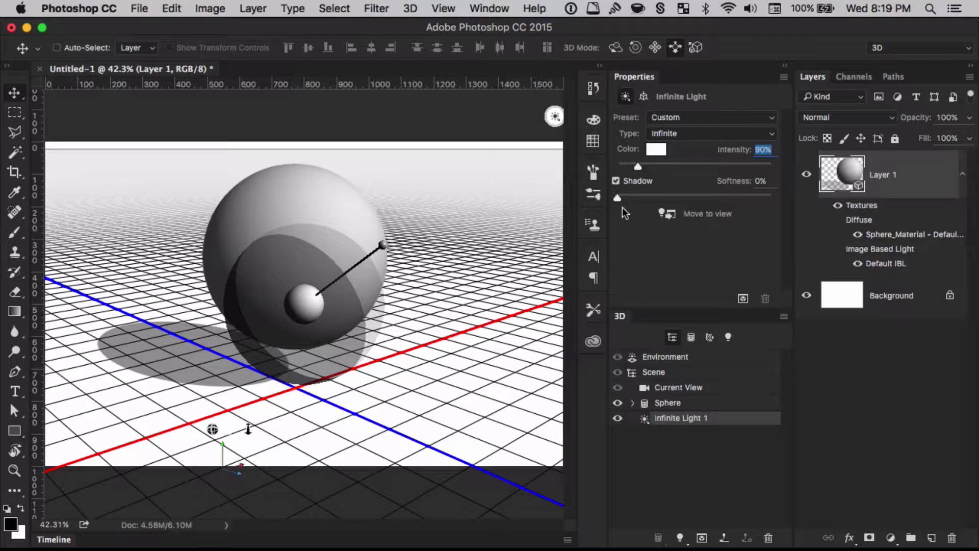
Step: Set the shadow softness to 22%, then draw a rectangular marquee around the ground shadow
drag(617, 198, 652, 199)
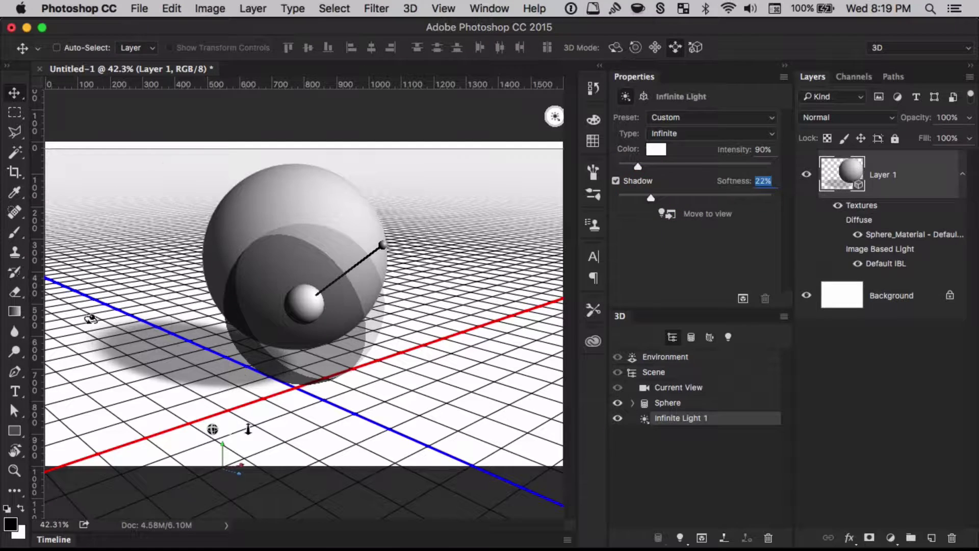
key(m)
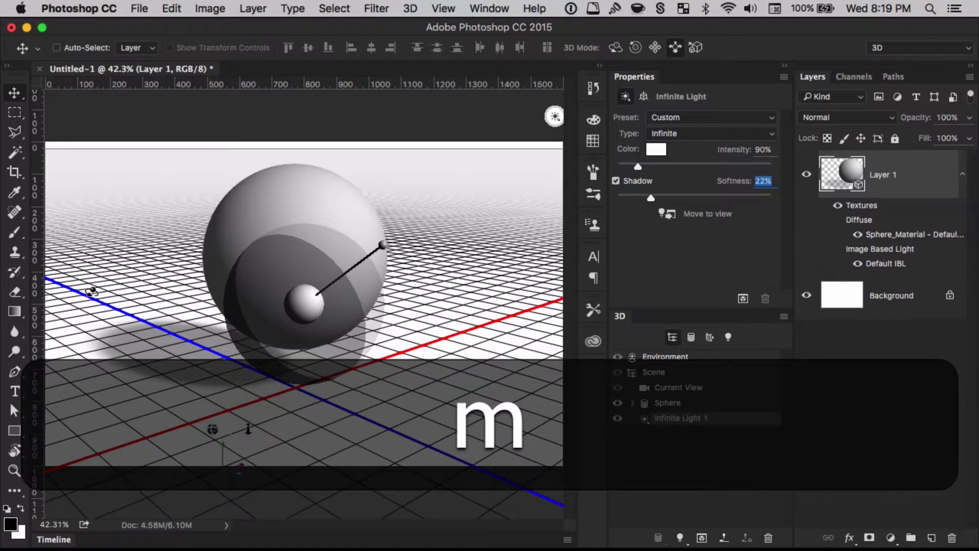
key(Return)
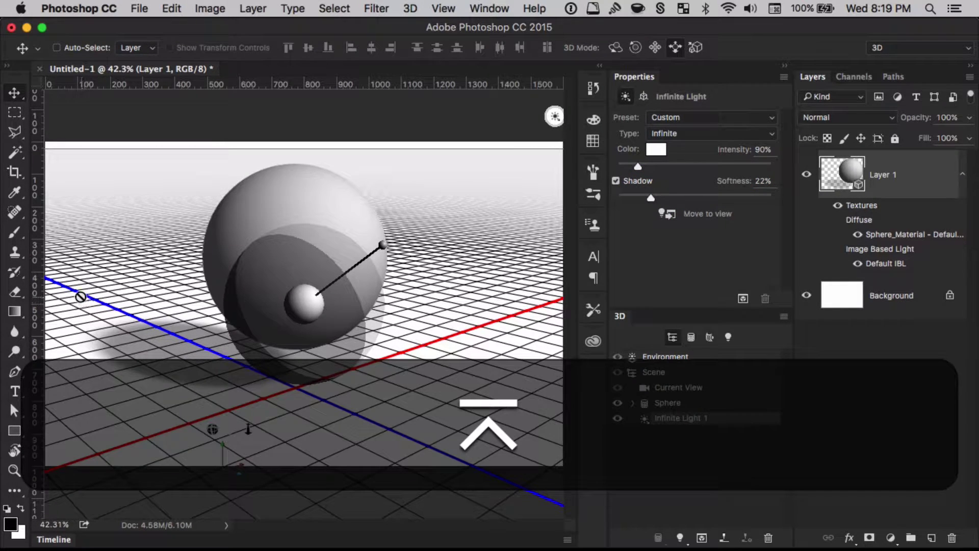
key(m)
drag(76, 298, 316, 421)
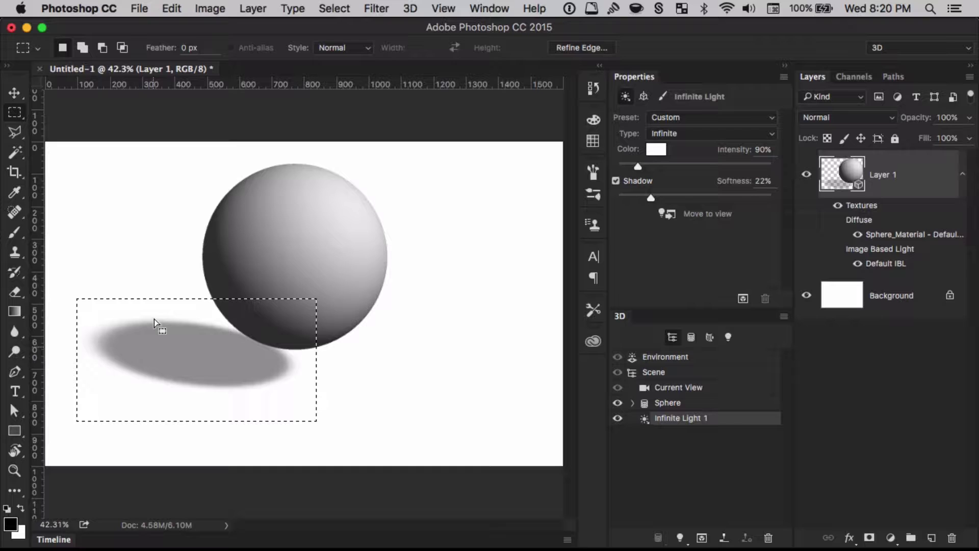
Step: Clear the selection and try the Day Lights and Fire lighting presets
key(super+d)
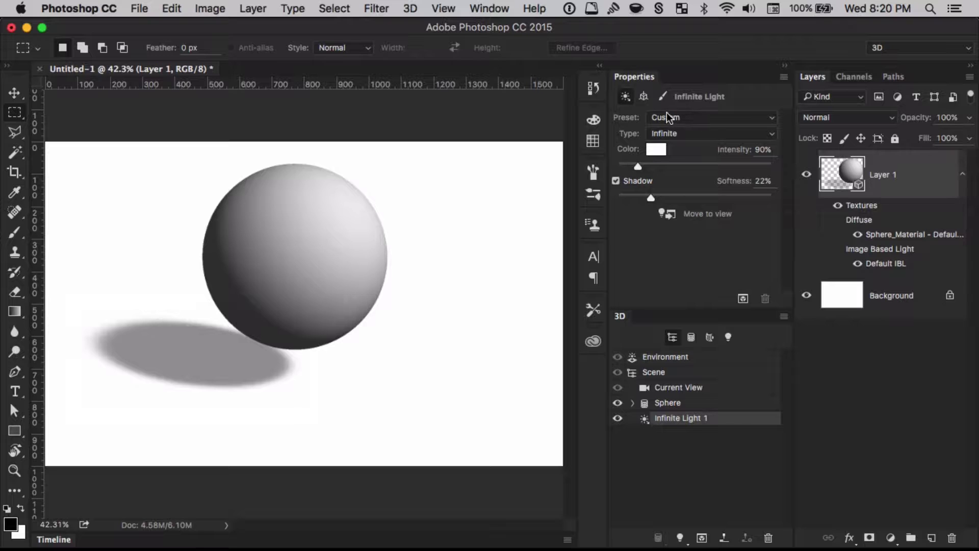
click(773, 118)
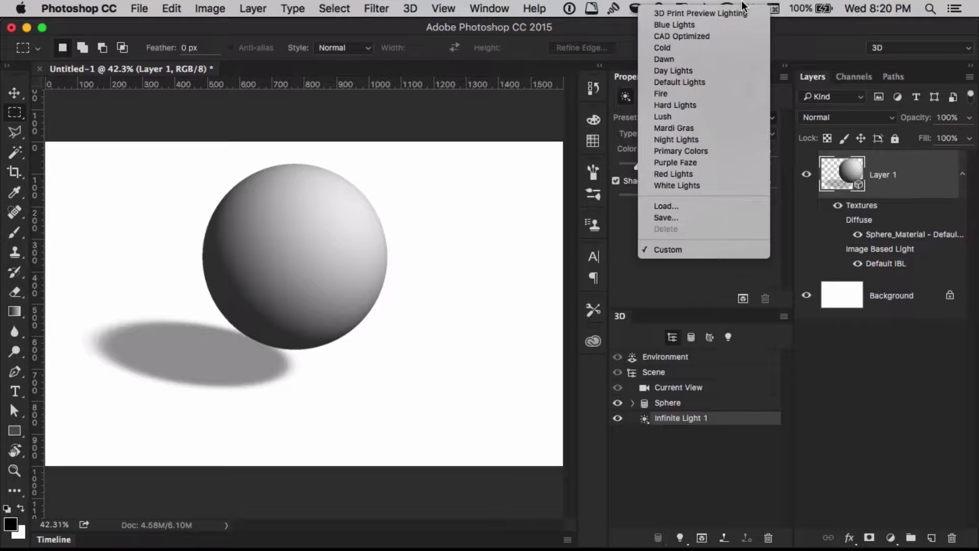
click(746, 70)
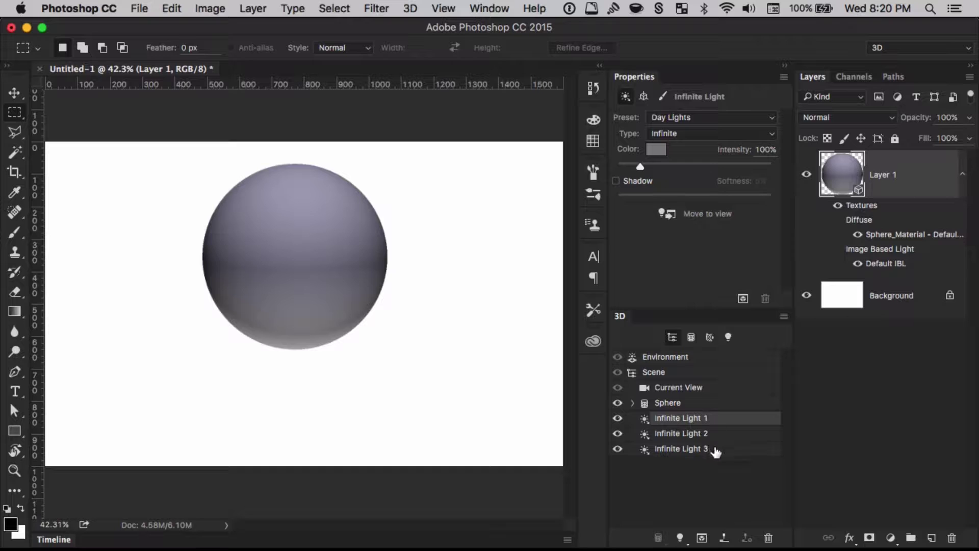
click(737, 114)
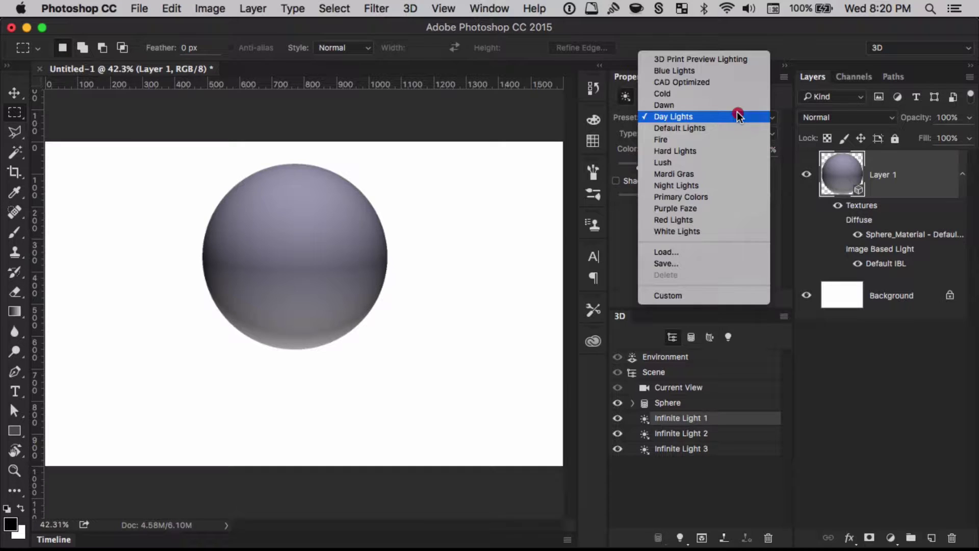
click(734, 138)
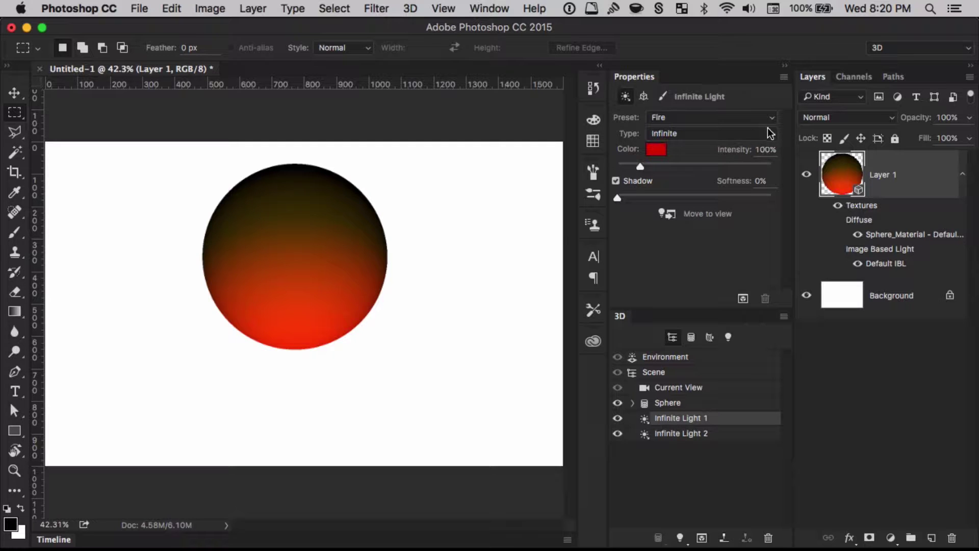
Step: Try the Night Lights and Purple Faze presets, then settle on Default Lights
click(764, 117)
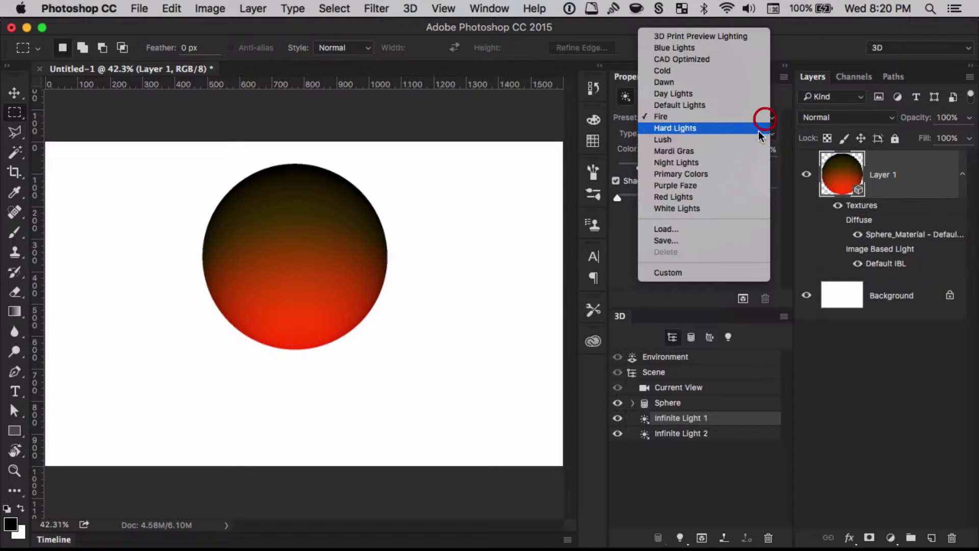
click(746, 161)
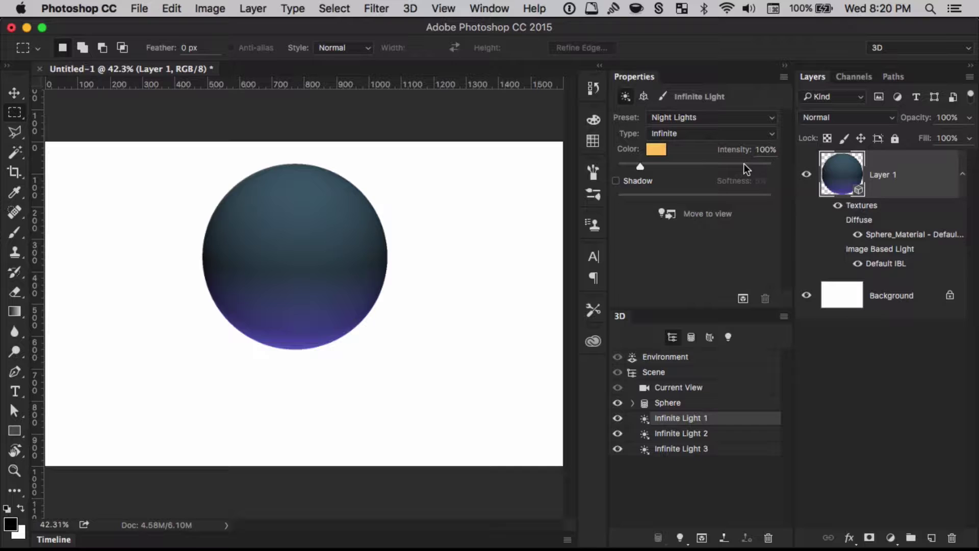
click(761, 119)
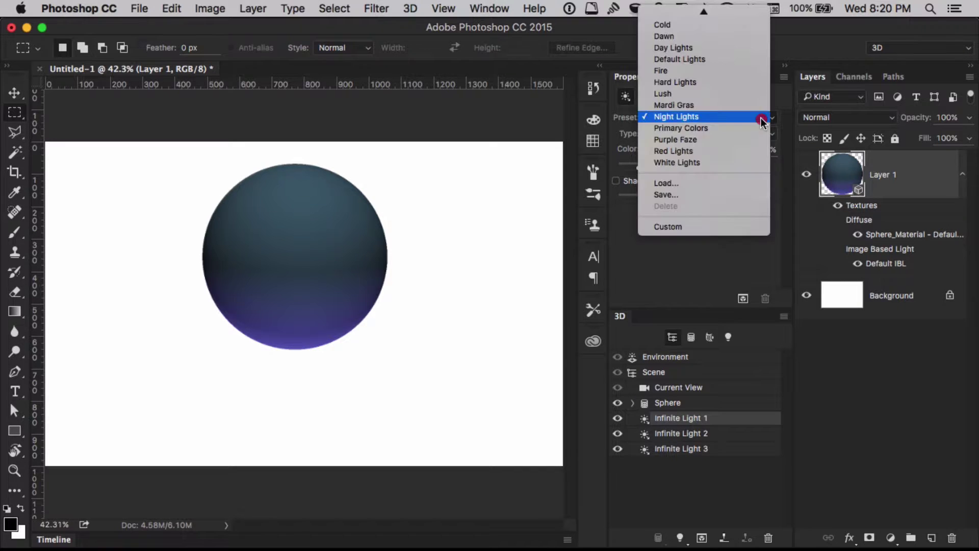
click(754, 140)
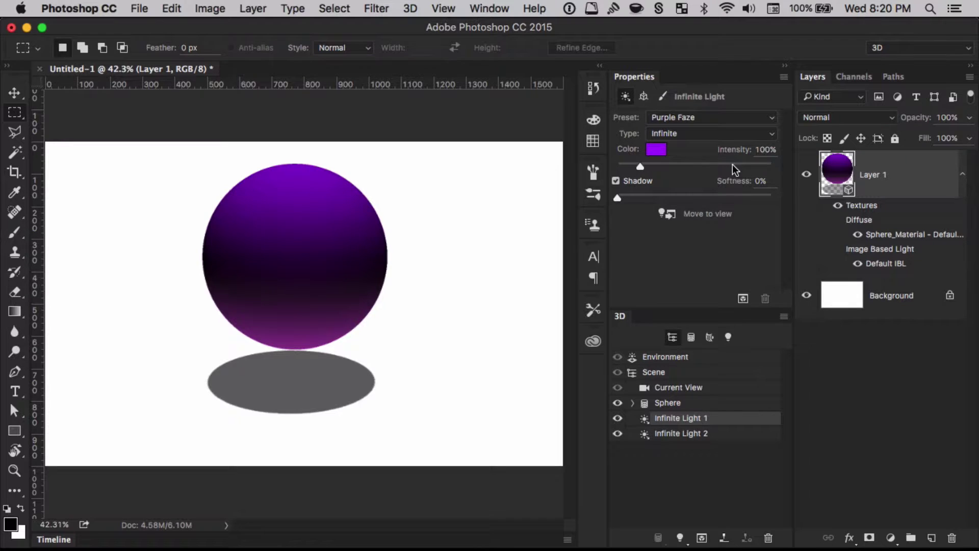
click(745, 118)
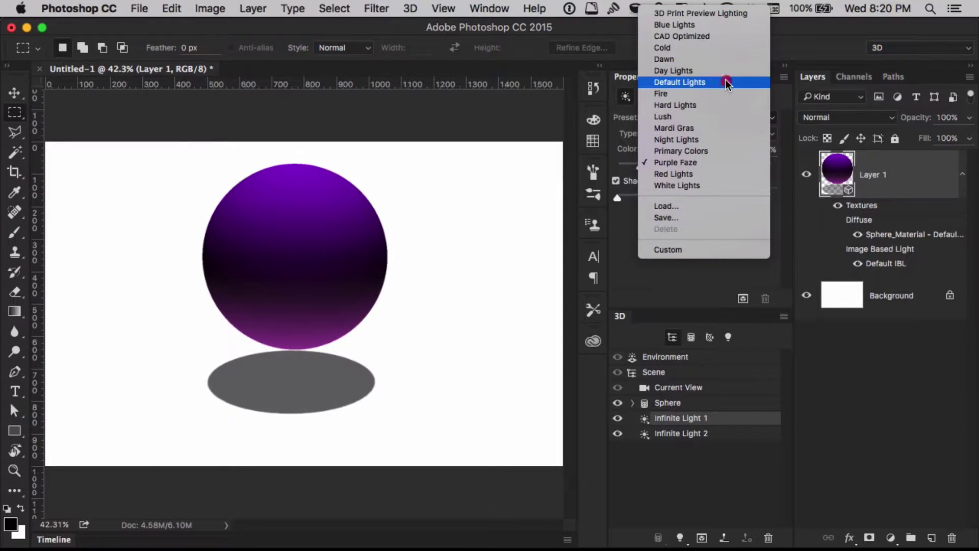
click(727, 83)
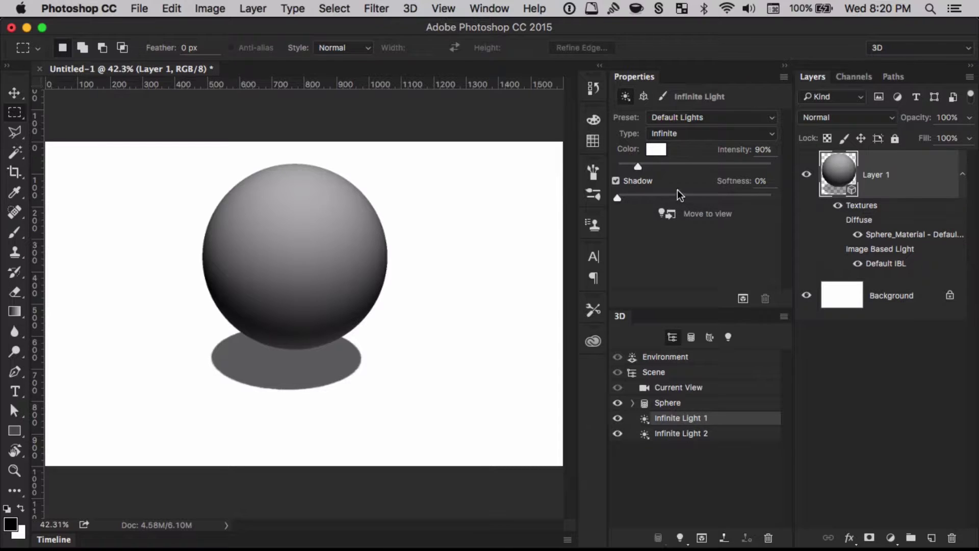
Step: Set shadow softness to 15% and rotate the infinite light to cast the shadow lower left
drag(619, 198, 640, 198)
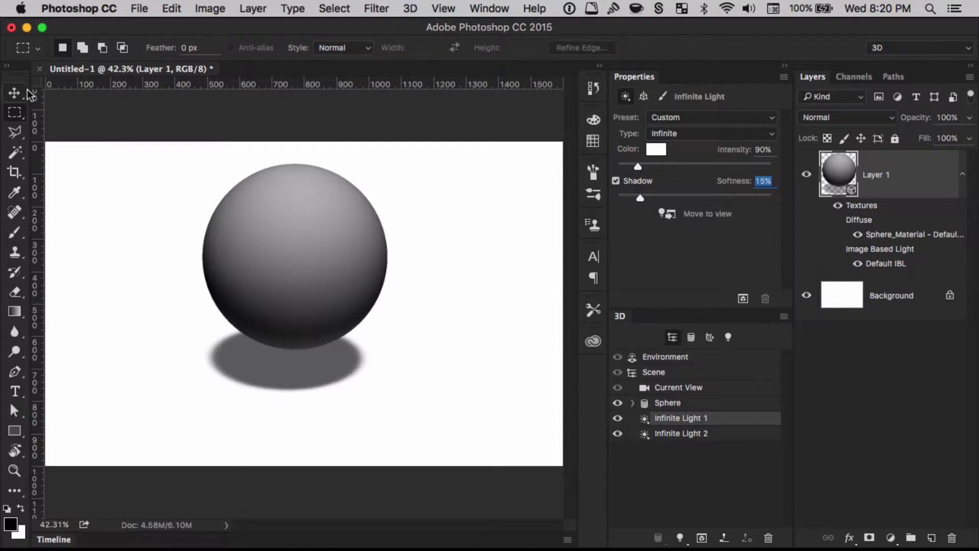
key(v)
mouse_move(316, 223)
mouse_down()
mouse_move(350, 238)
mouse_move(393, 220)
mouse_move(379, 217)
mouse_move(357, 247)
mouse_move(319, 256)
mouse_move(367, 240)
mouse_move(368, 266)
mouse_up()
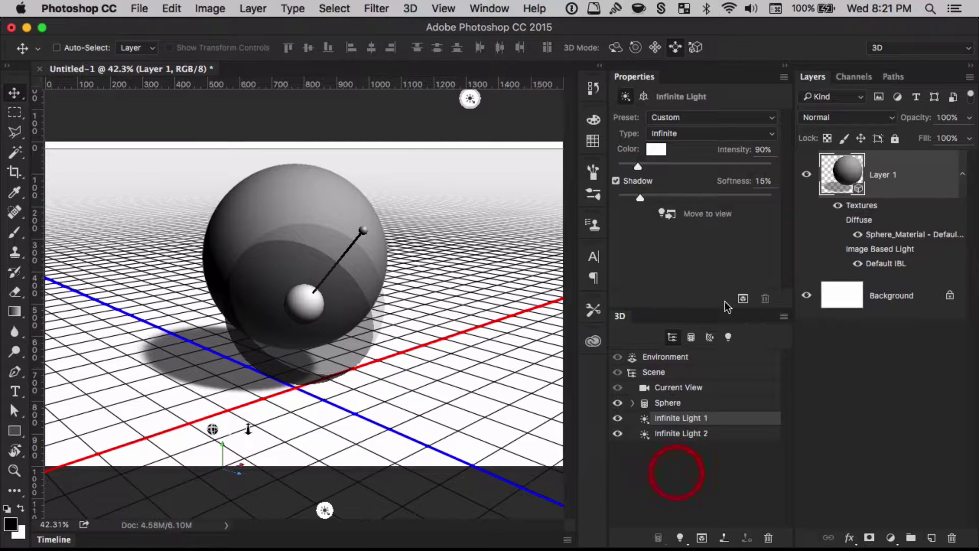
Step: Set the sphere's Y position to 0 in its Coordinates so it rests on the ground
click(689, 404)
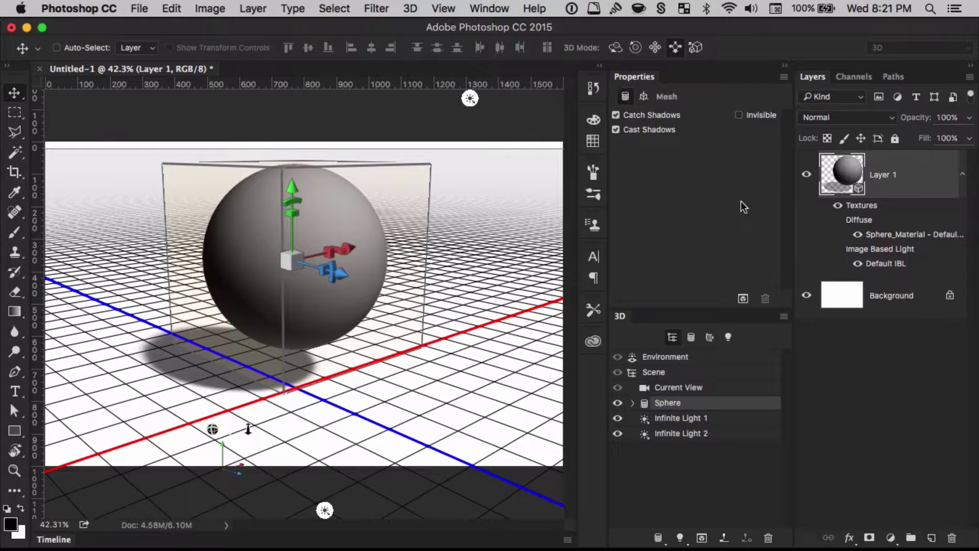
click(643, 96)
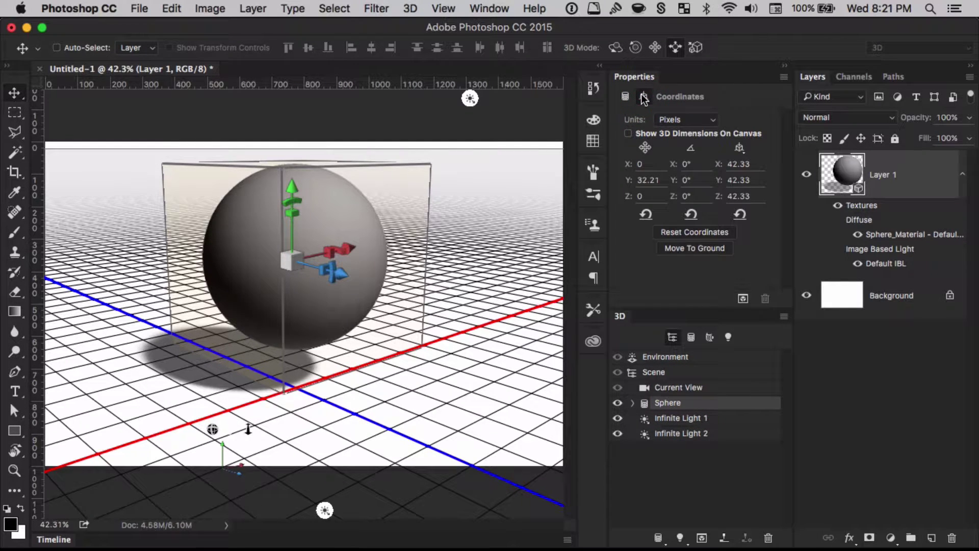
click(660, 179)
text(0)
key(Return)
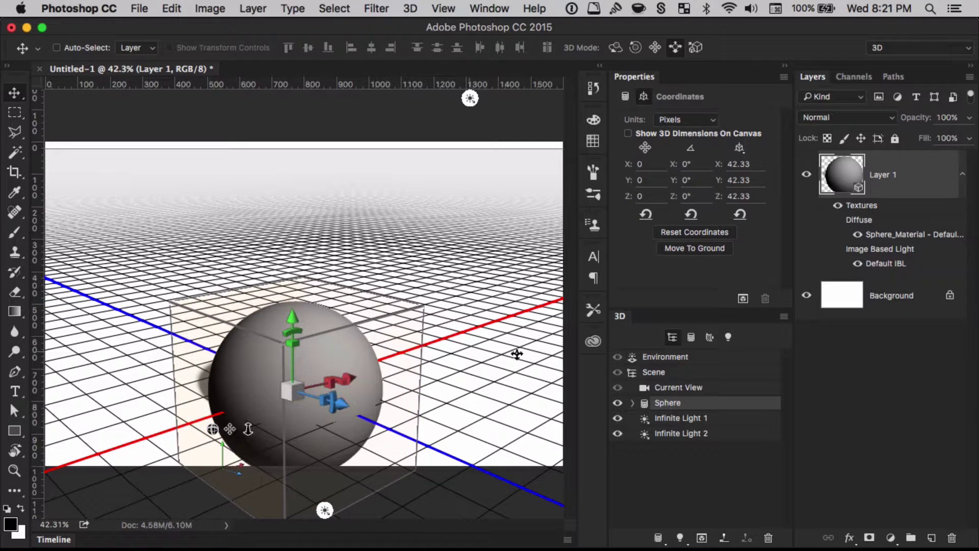
Step: Pan the Current View camera so the sphere is recentred in the frame
click(716, 389)
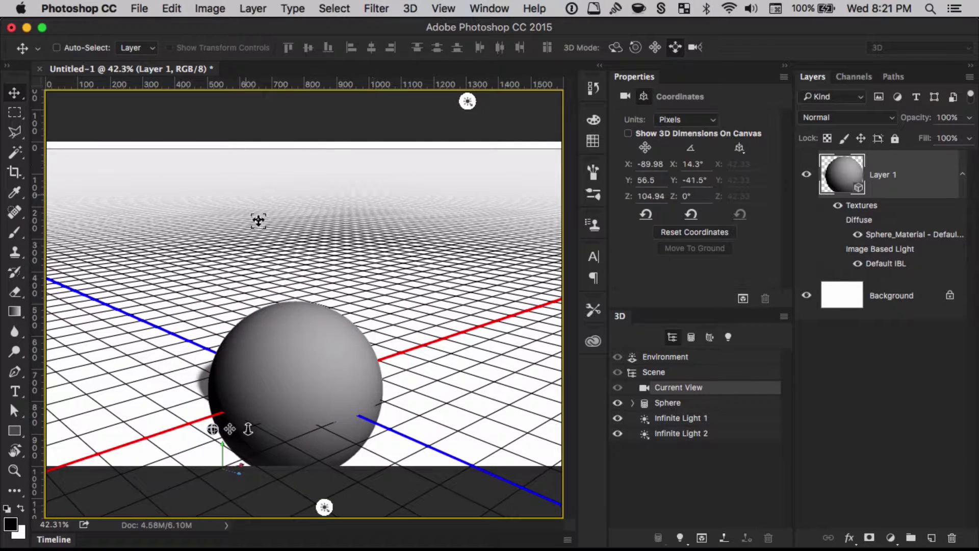
click(655, 46)
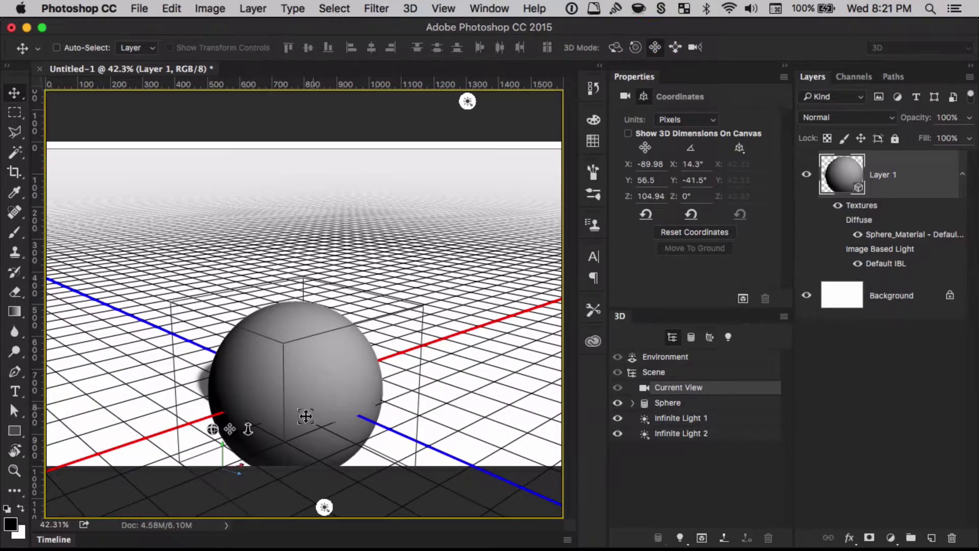
drag(304, 416, 295, 179)
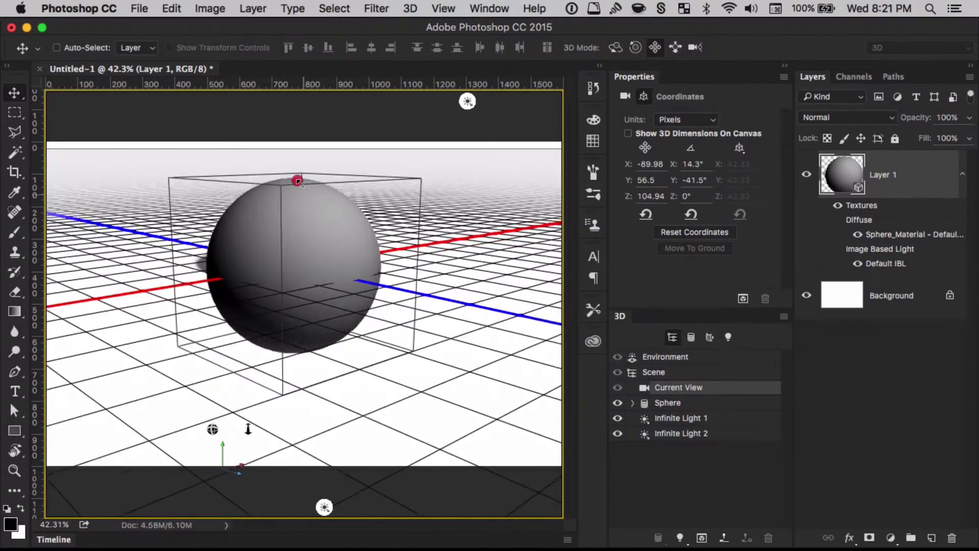
drag(306, 212, 306, 256)
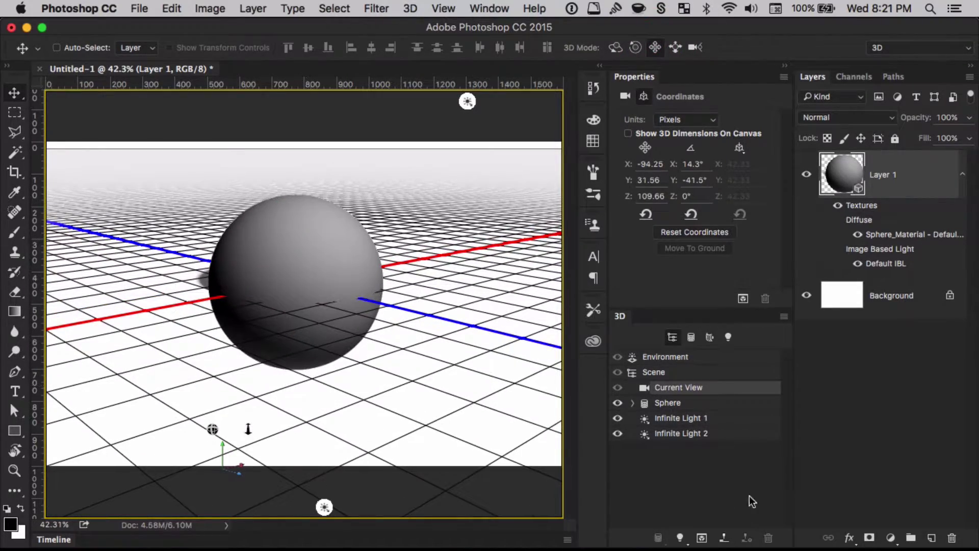
Step: Add a Ring mesh preset to the scene, entering 75 as its X scene size
click(676, 373)
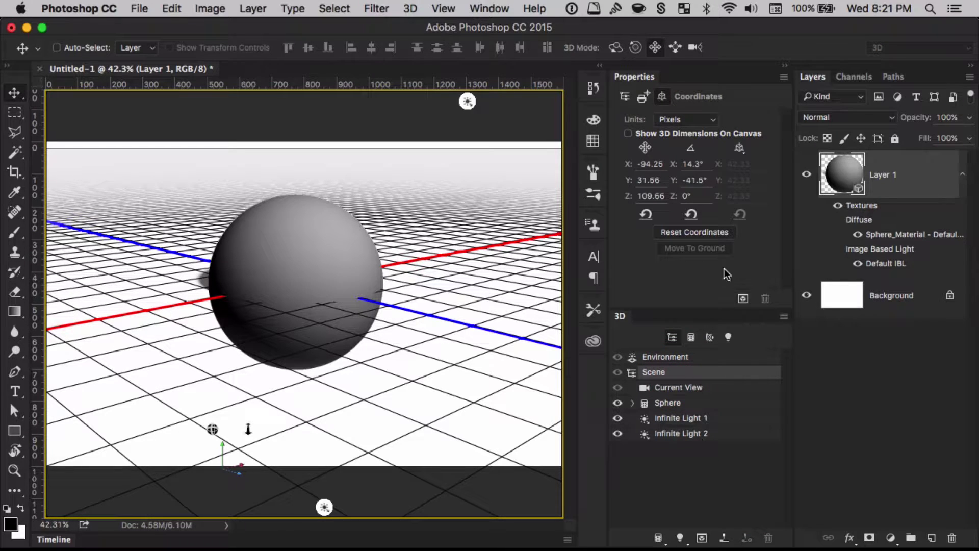
click(784, 316)
mouse_move(802, 302)
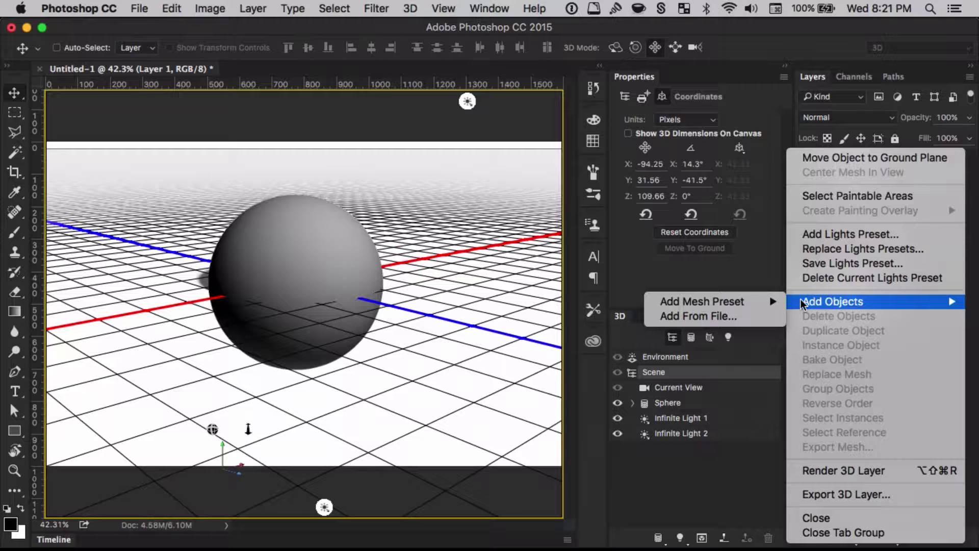
mouse_move(727, 302)
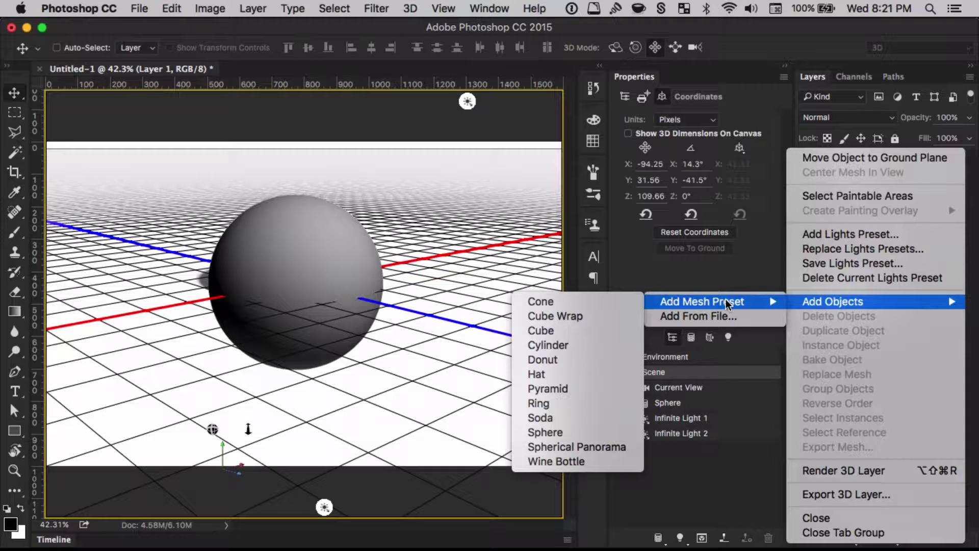
click(565, 403)
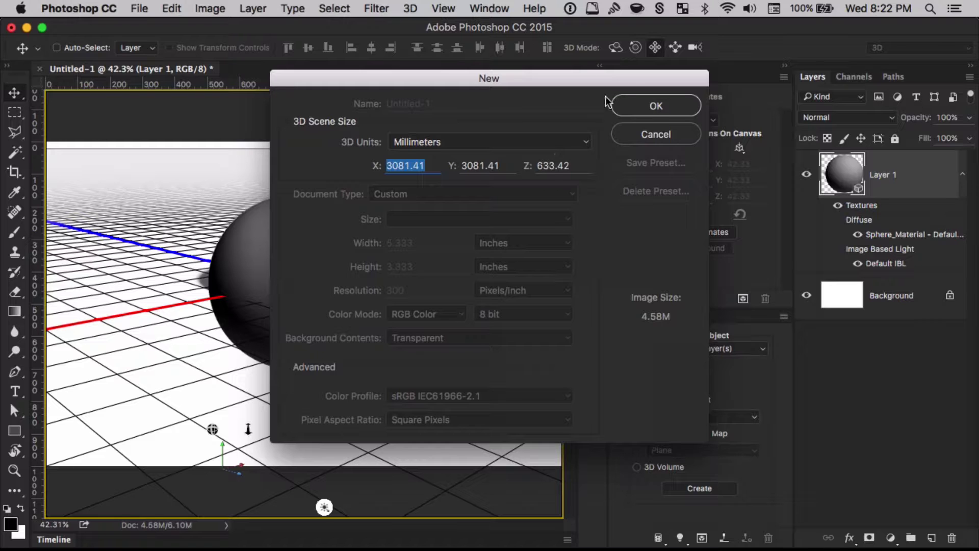
drag(612, 79, 461, 80)
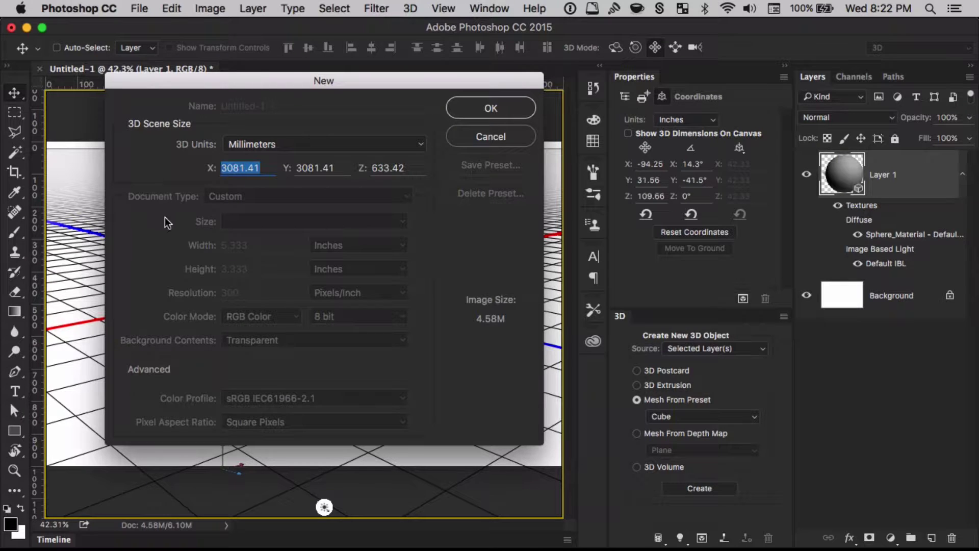
drag(210, 170, 135, 197)
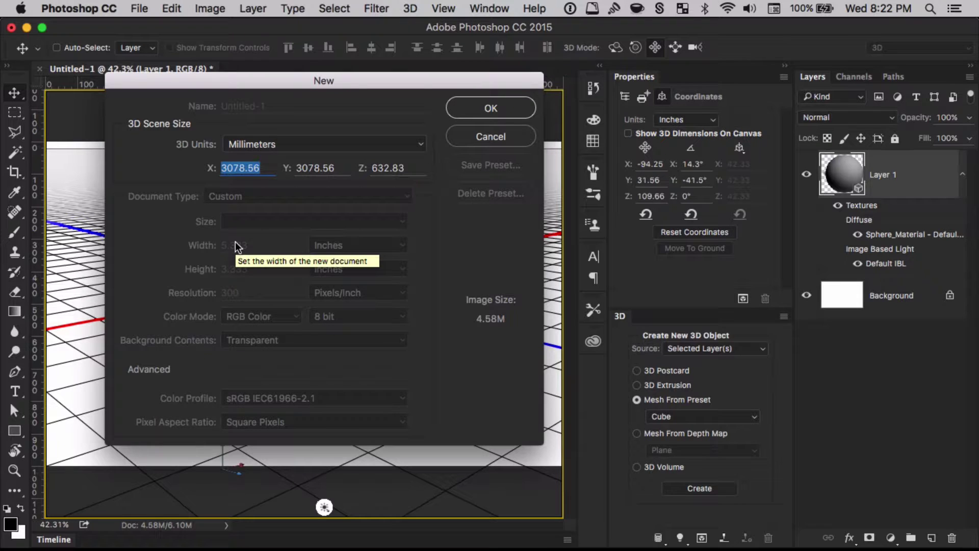
text(75)
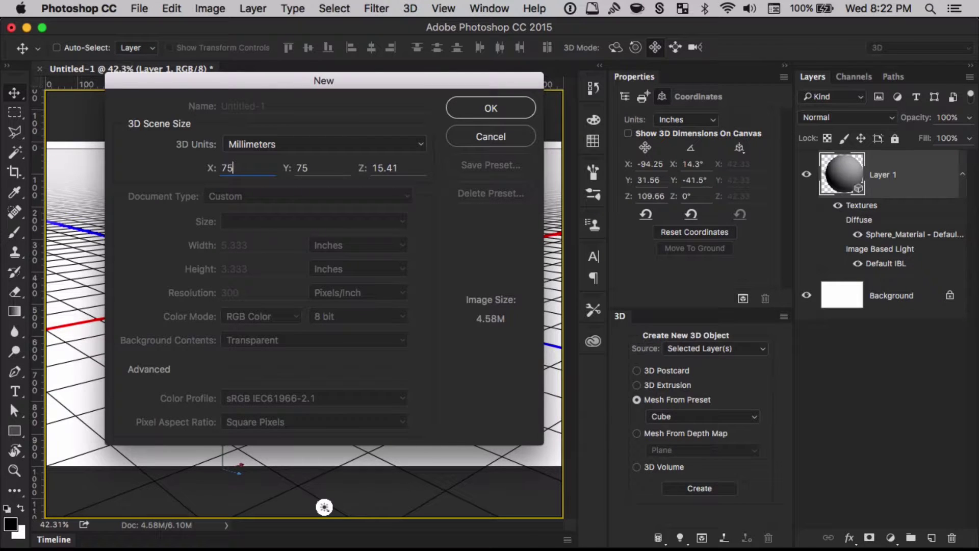
key(Return)
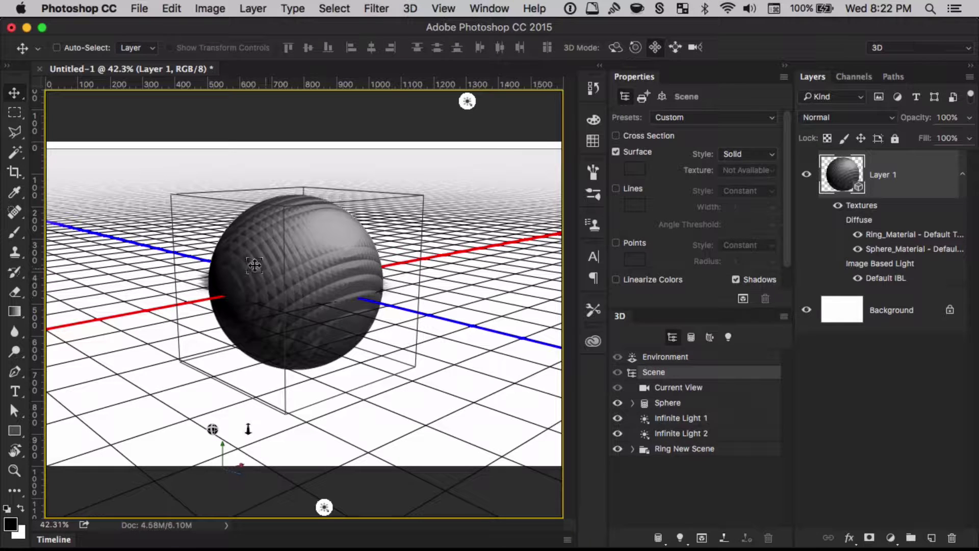
Step: Select Ring New Scene and briefly expand it to check its Ring child and coordinates
click(679, 451)
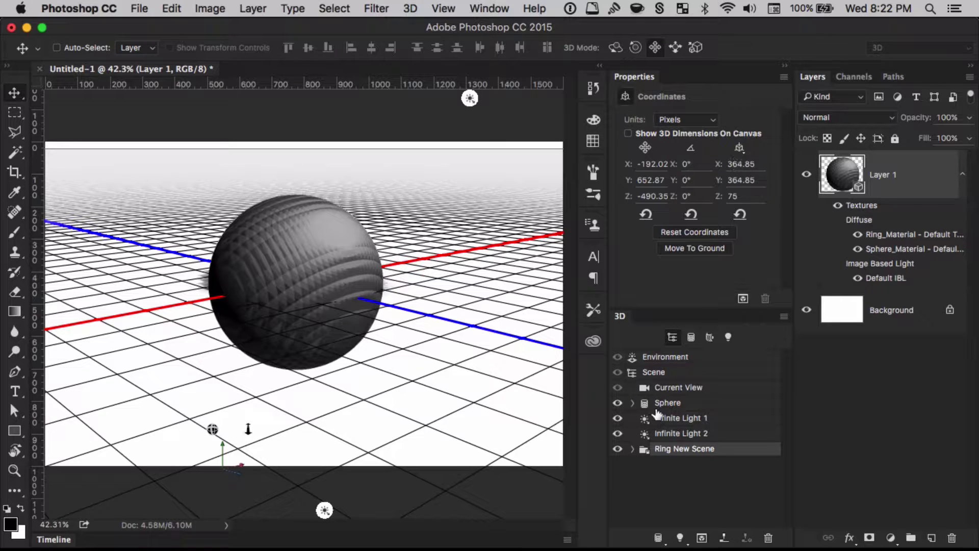
click(633, 449)
click(633, 449)
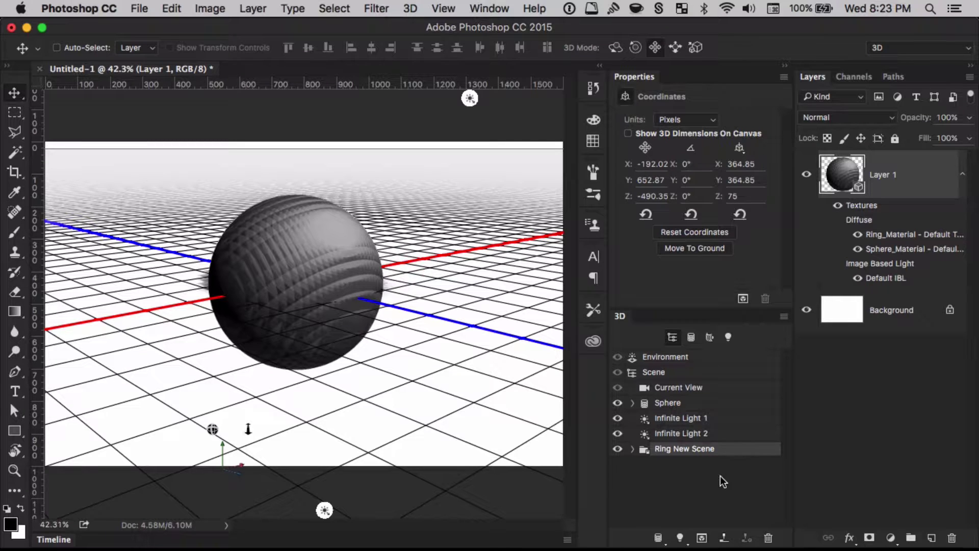
Step: Undo the Ring New Scene mesh with Cmd+Z, leaving just the sphere and lights
key(super+z)
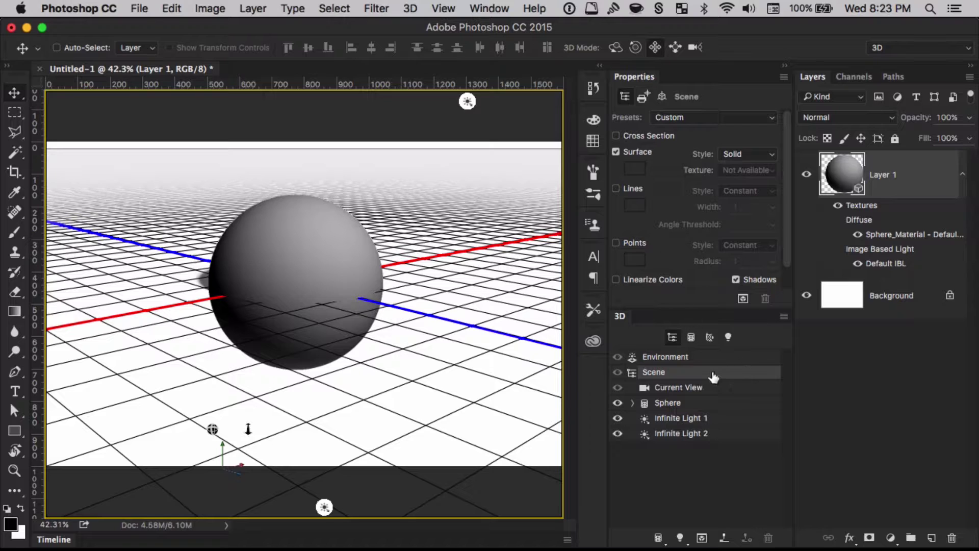
Step: Add a cylinder to the scene with 3D units set to Pixels
right_click(676, 375)
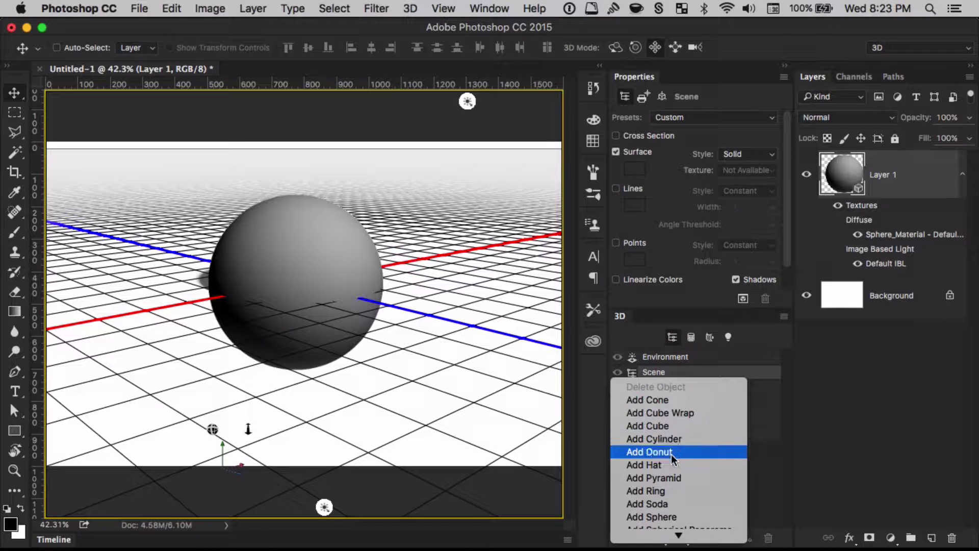
click(672, 440)
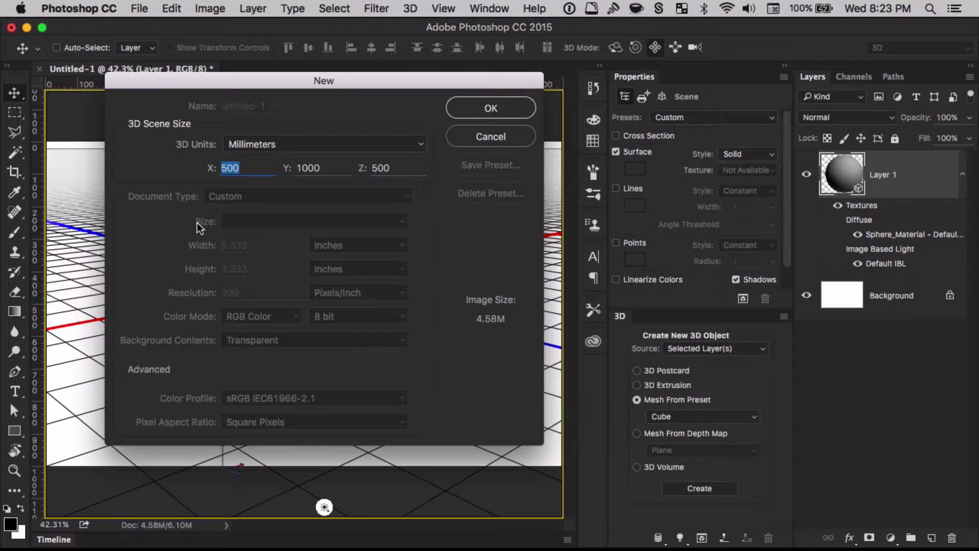
click(322, 144)
click(317, 155)
click(482, 112)
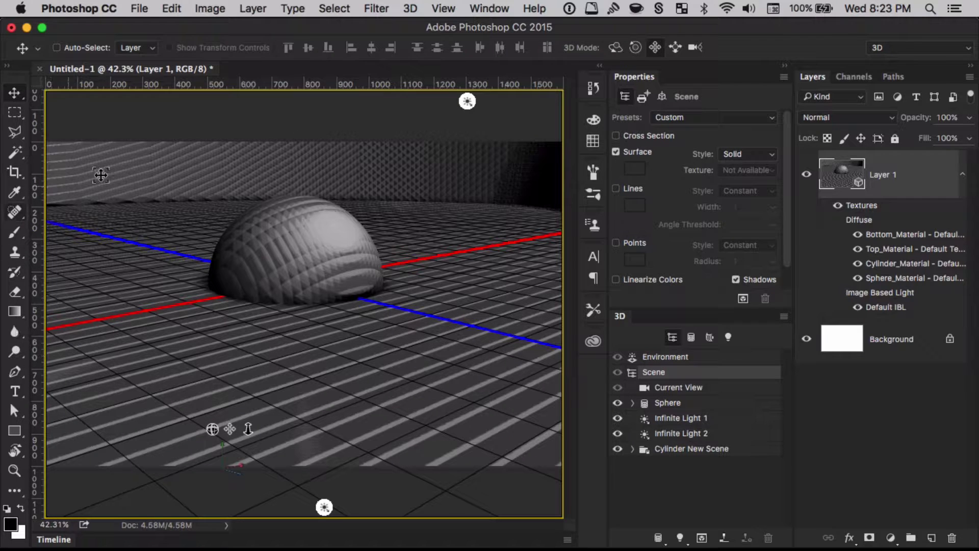
Step: Move the Current View camera in until the cylinder's curved wall fills the frame above the grid
key(super+minus)
key(super+minus)
key(super+minus)
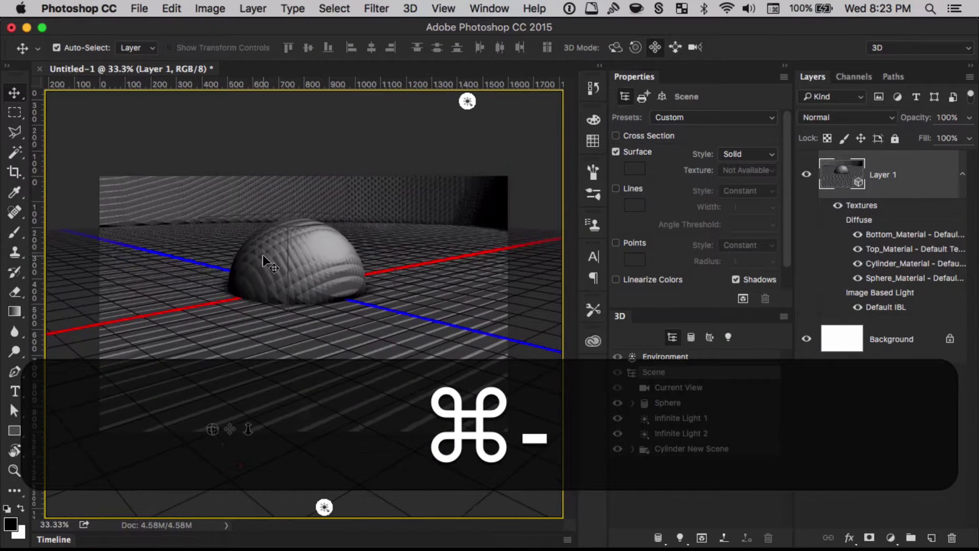
key(super+minus)
key(super+minus)
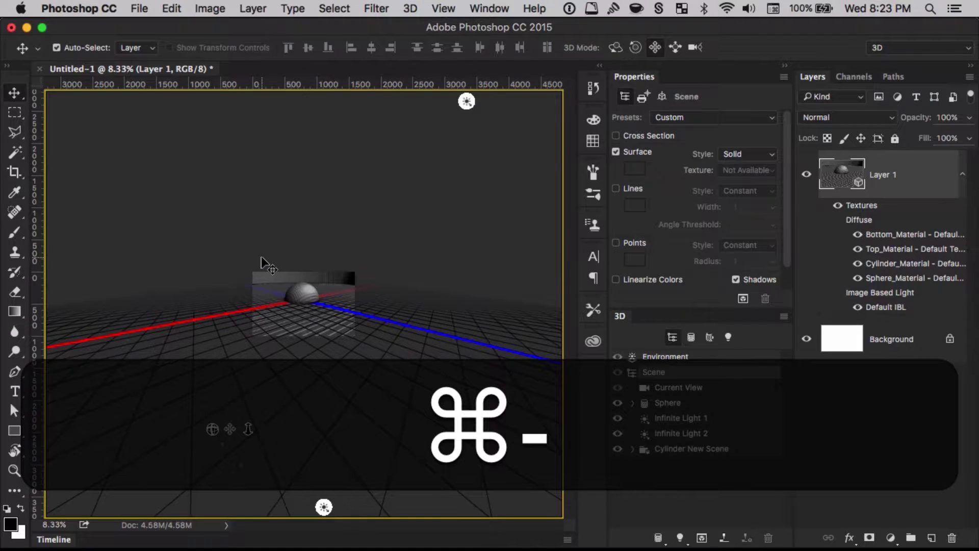
key(super+equal)
key(super+equal)
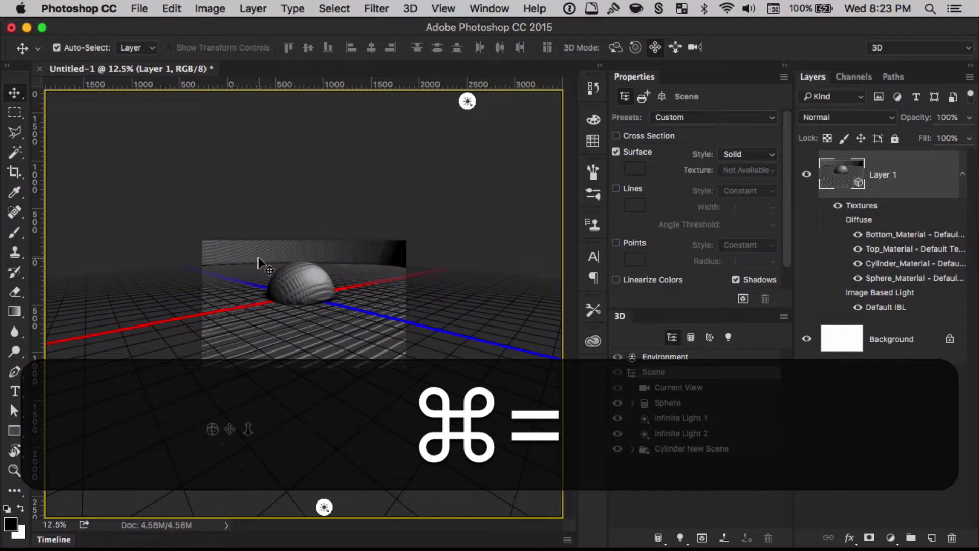
key(super+equal)
key(super+equal)
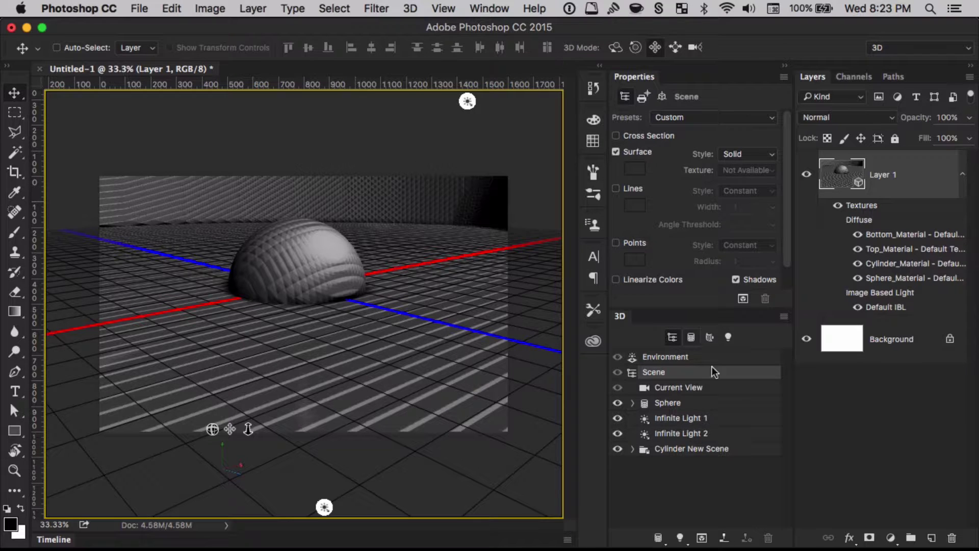
click(719, 390)
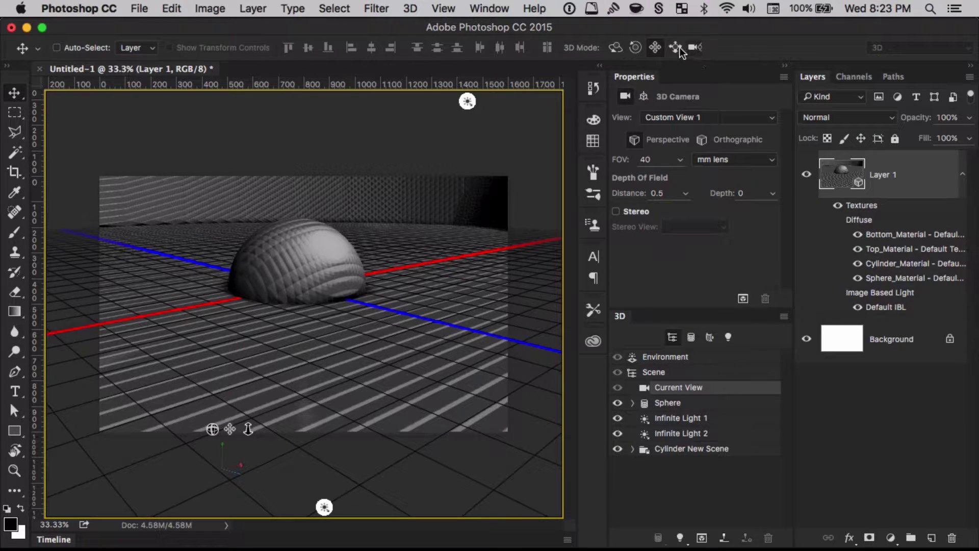
click(307, 232)
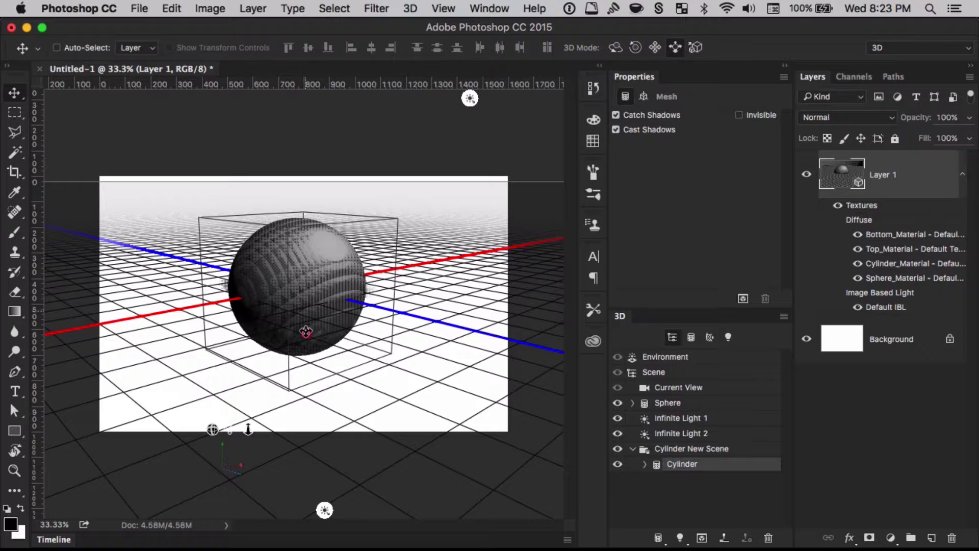
key(super+z)
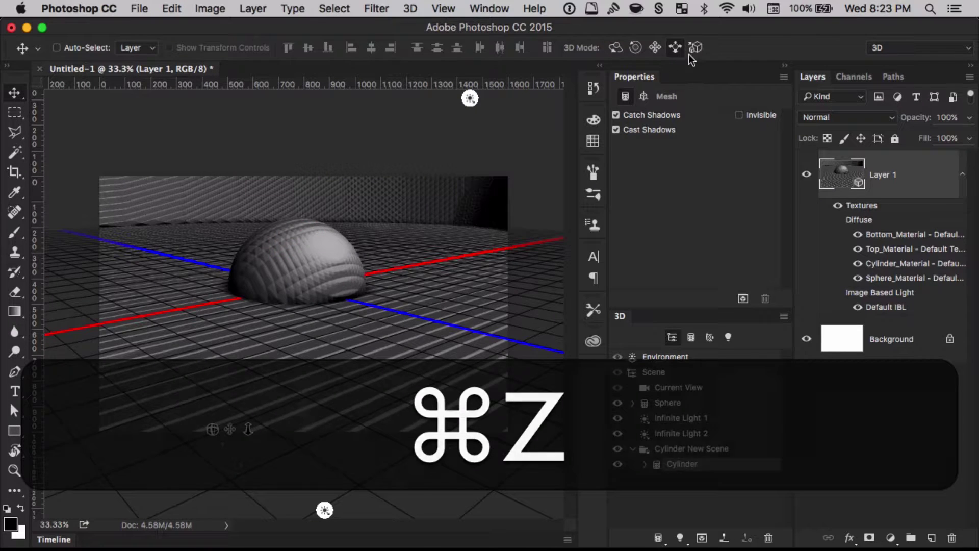
click(715, 388)
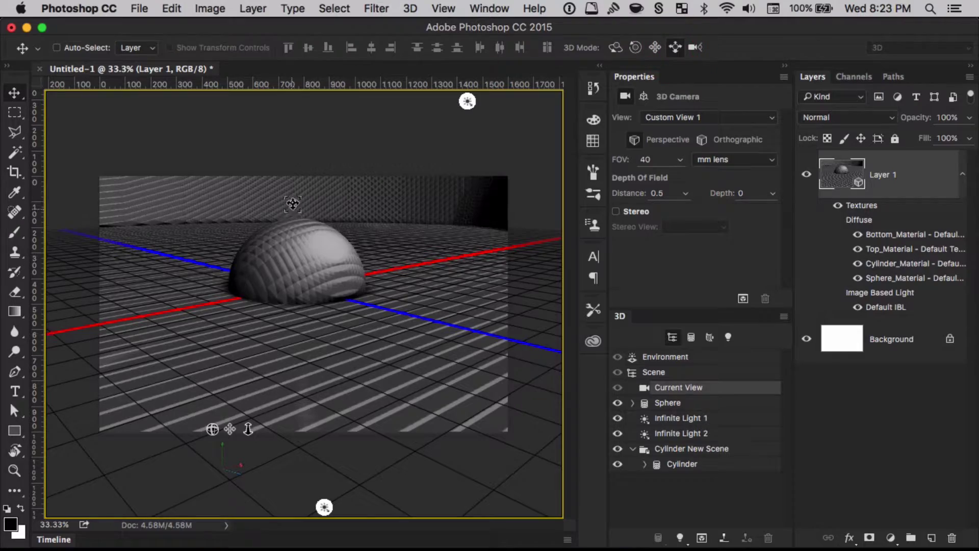
scroll(295, 214, up, 3)
drag(295, 213, 323, 262)
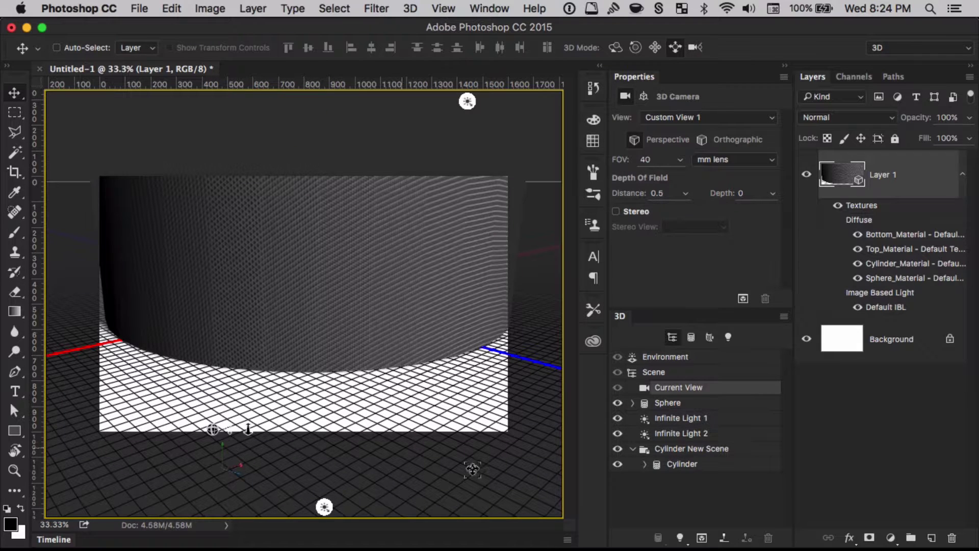
Step: Give Cylinder New Scene a Y scale of 500 and a Y position of 0
click(747, 451)
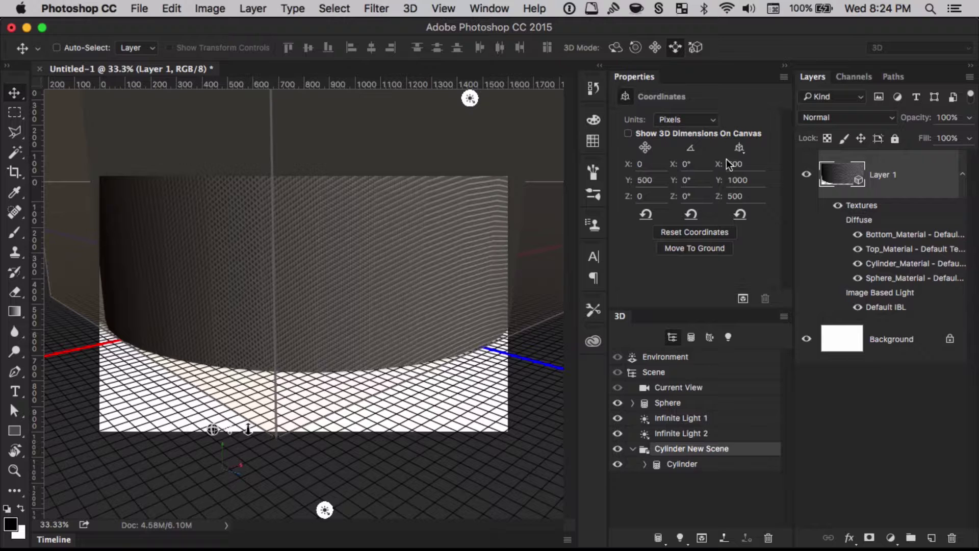
click(746, 180)
text(500)
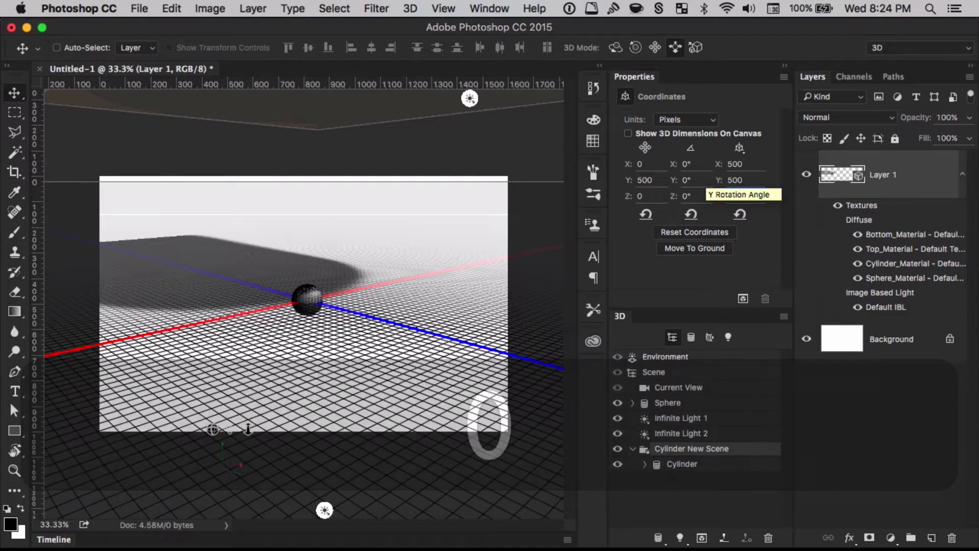
key(Return)
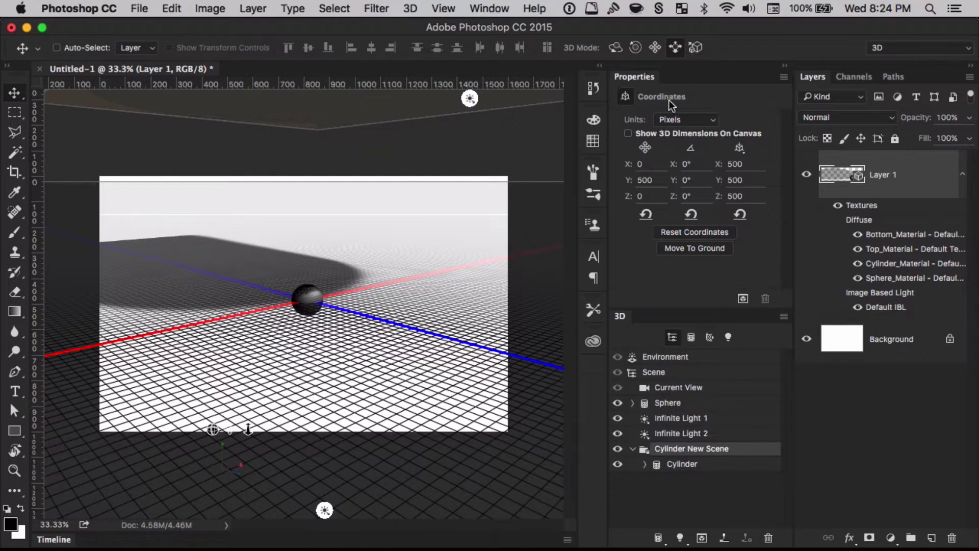
click(648, 180)
text(0)
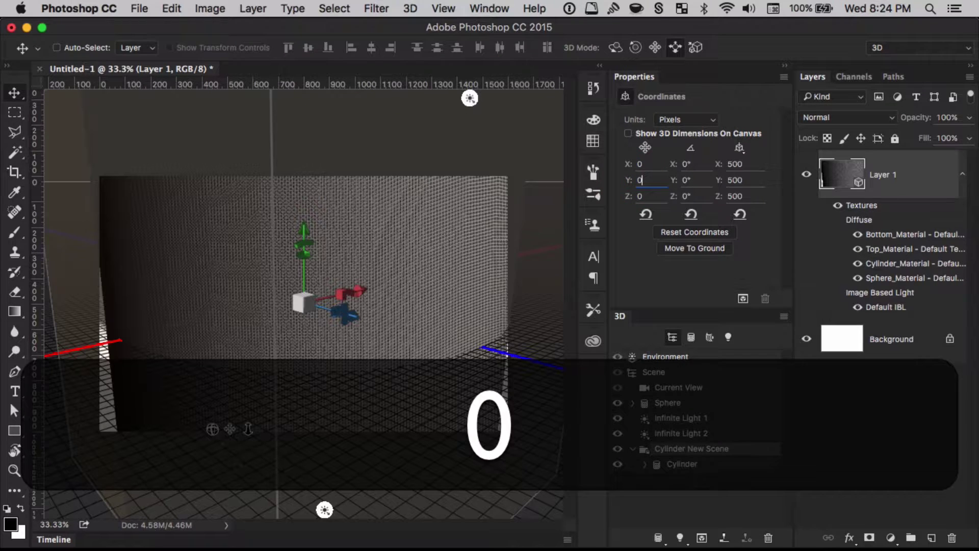
key(Return)
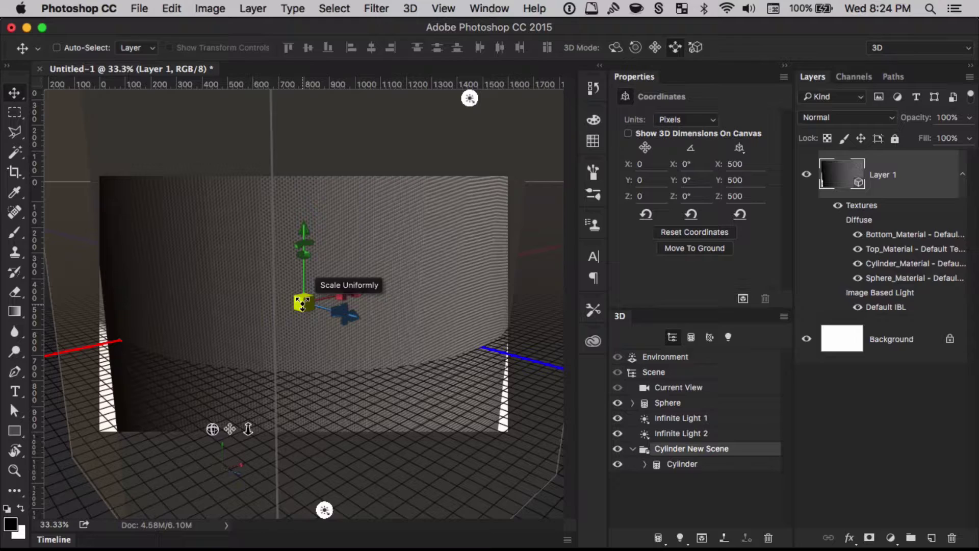
Step: Shrink the cylinder uniformly to about 48 and move it left beside the sphere
drag(301, 304, 305, 510)
drag(304, 305, 307, 358)
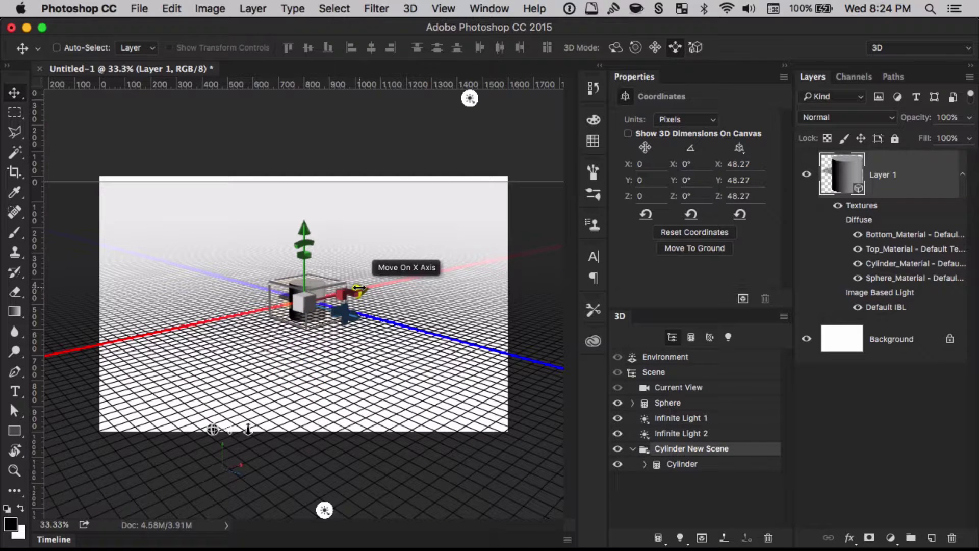
drag(362, 289, 289, 309)
click(323, 375)
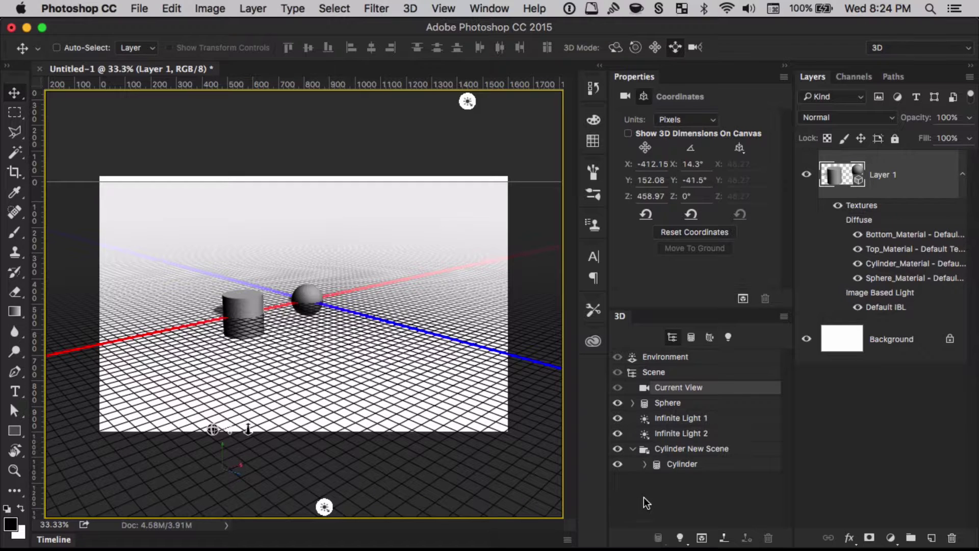
Step: Add a ring to the Scene in Pixels units with an X size of 200
click(676, 373)
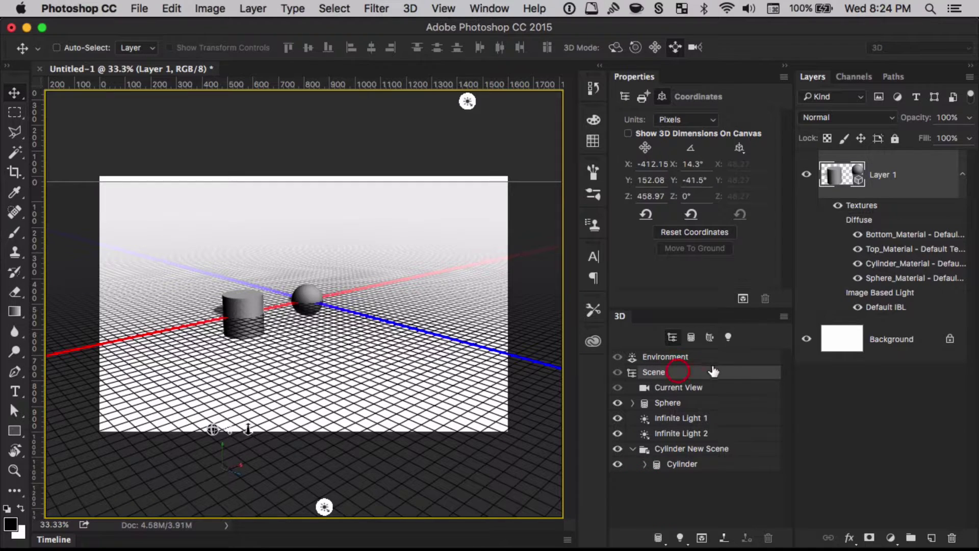
right_click(680, 376)
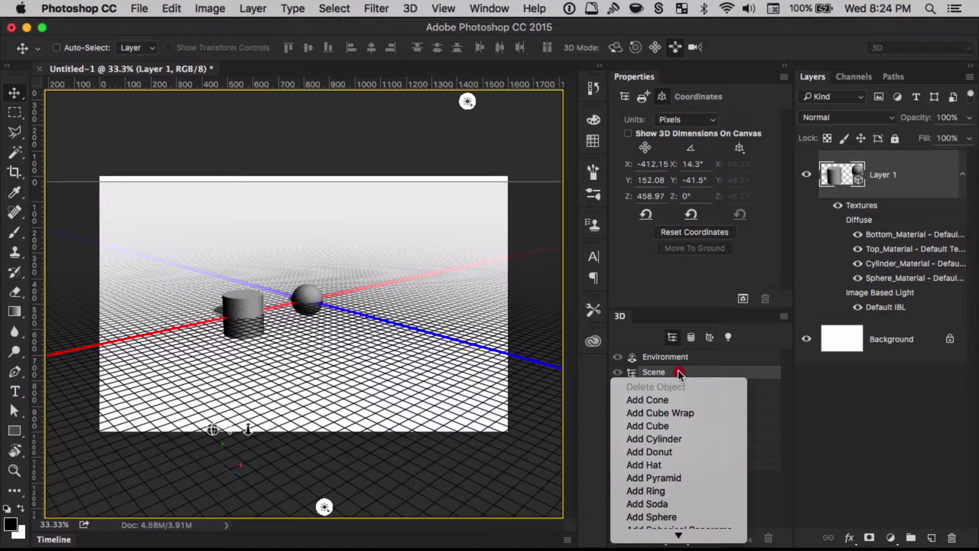
click(684, 494)
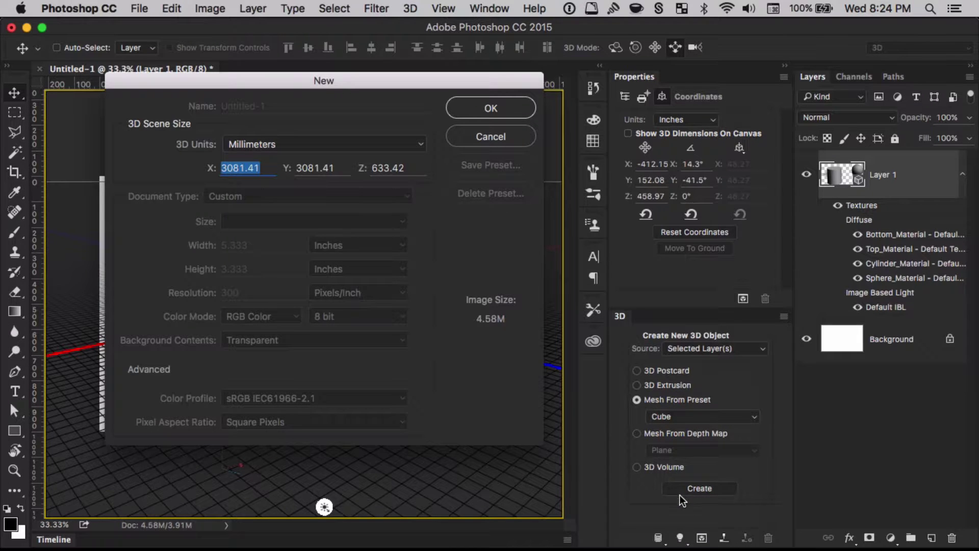
click(334, 145)
click(331, 156)
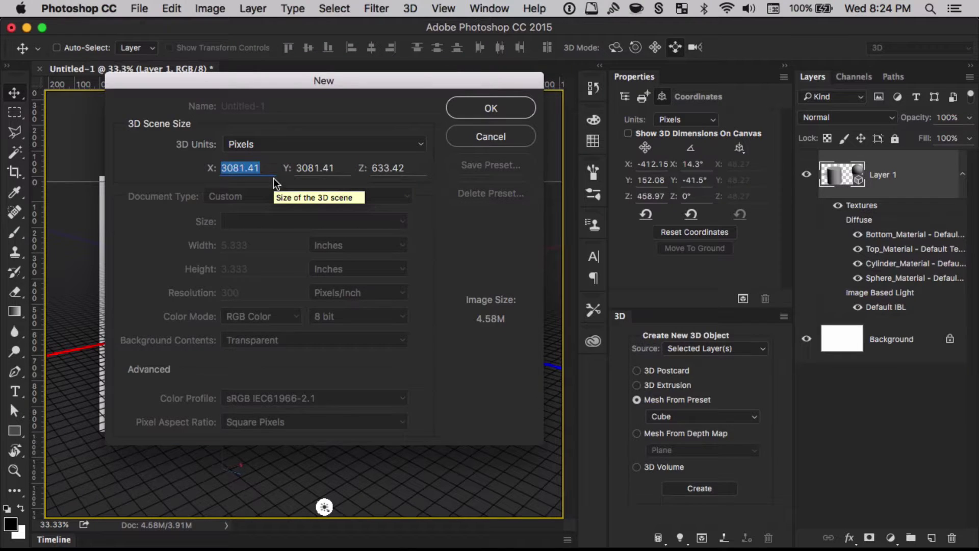
text(200)
key(Return)
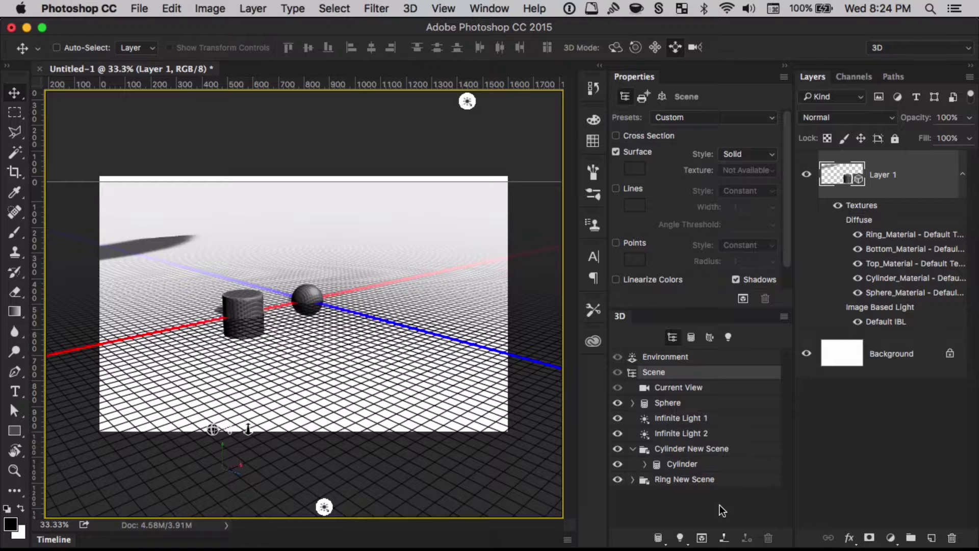
Step: Set the Ring New Scene position to X 0, Y 0, Z 0
click(677, 479)
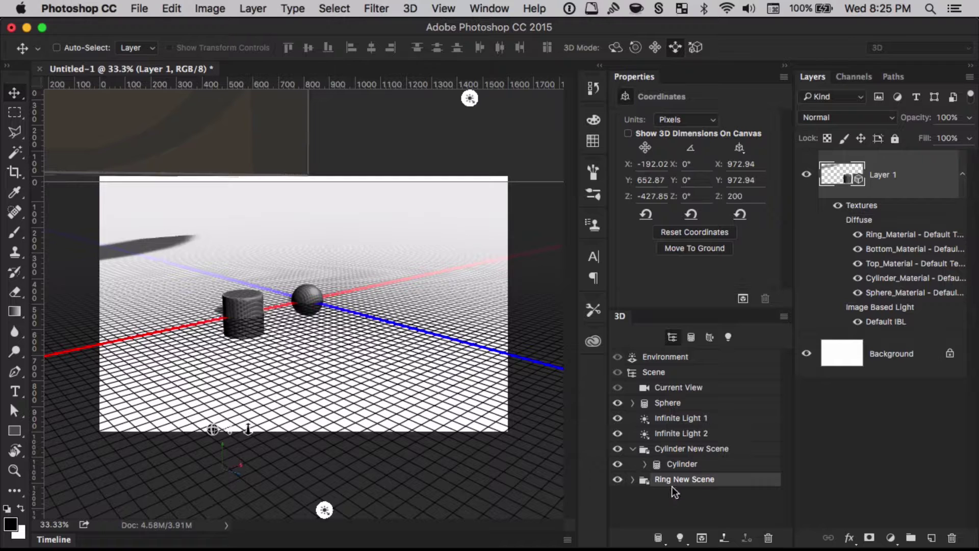
click(663, 164)
text(0)
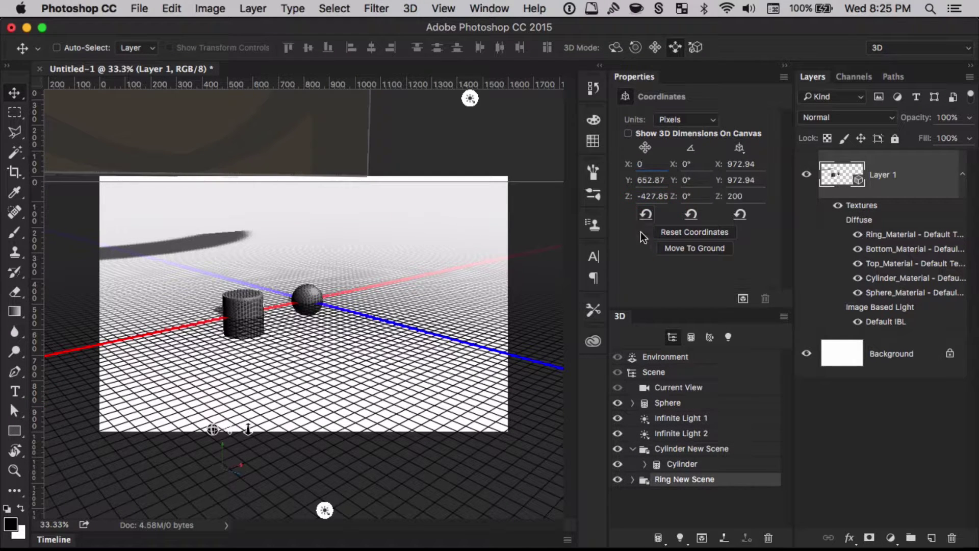
click(651, 178)
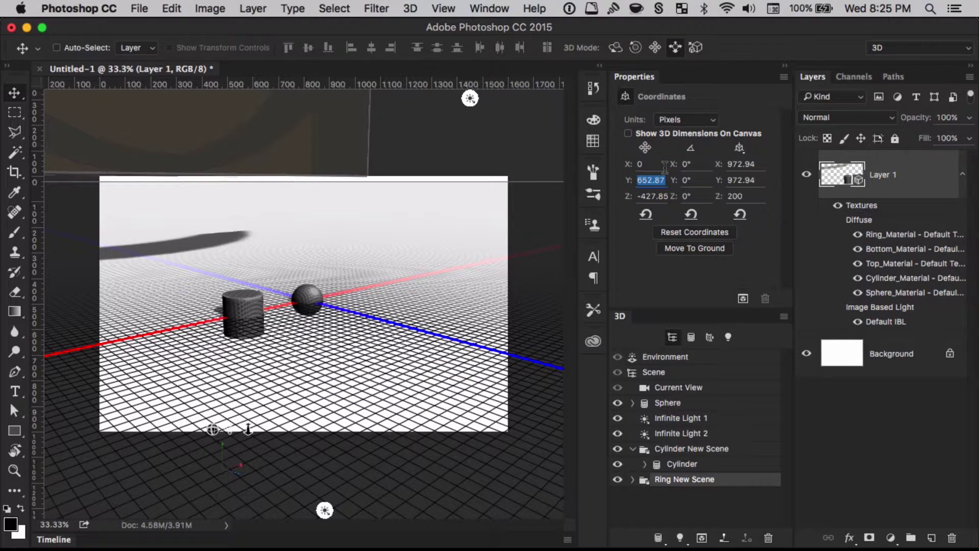
text(0)
key(Tab)
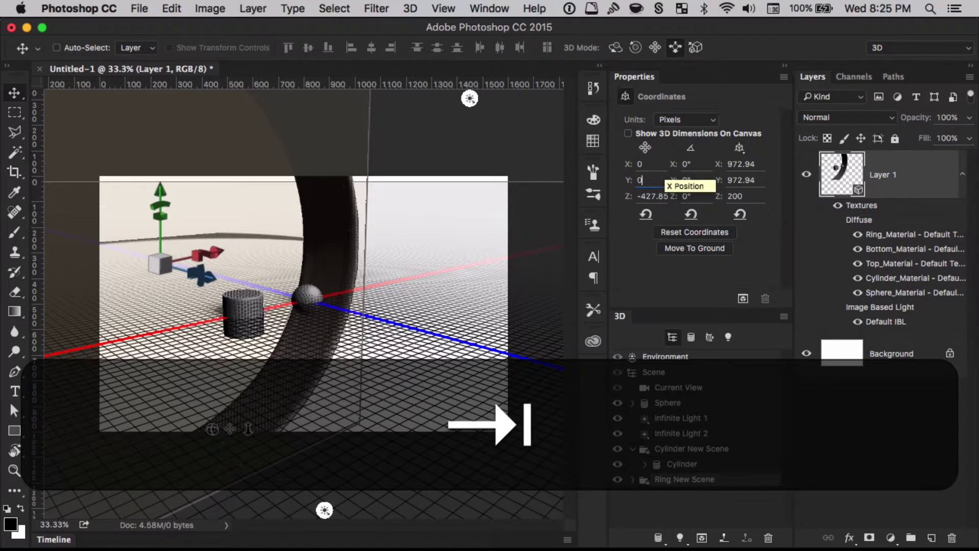
text(0)
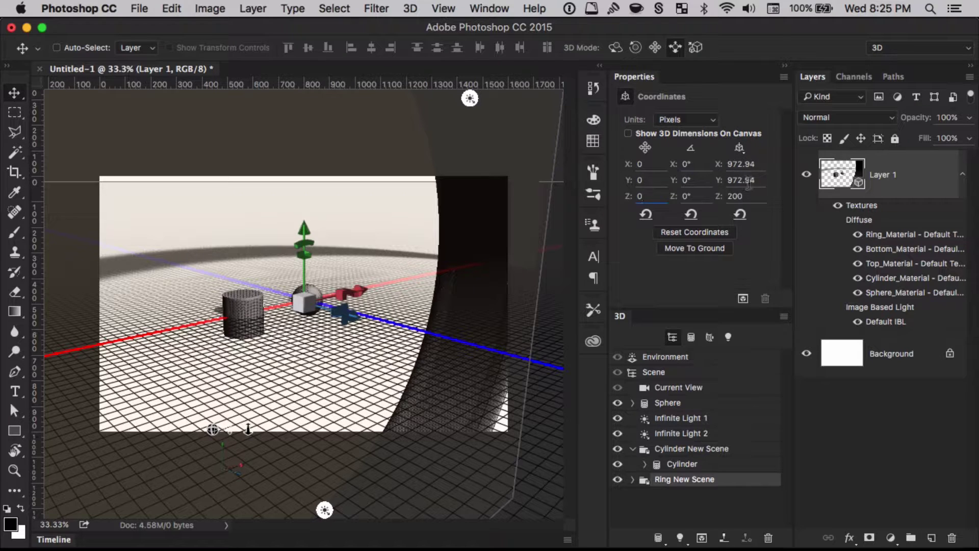
Step: Try a ring scale of X 100, Y 0, then undo the scale change
click(741, 164)
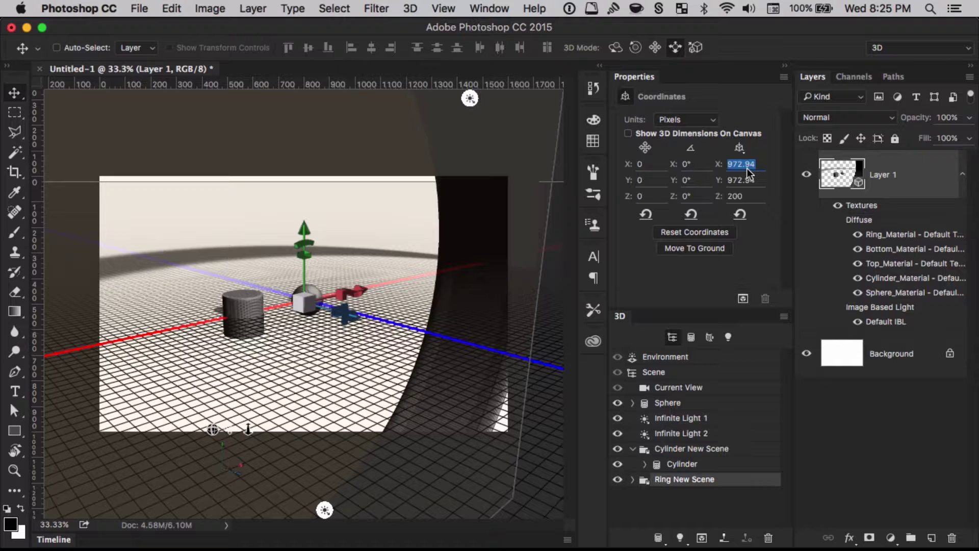
text(100)
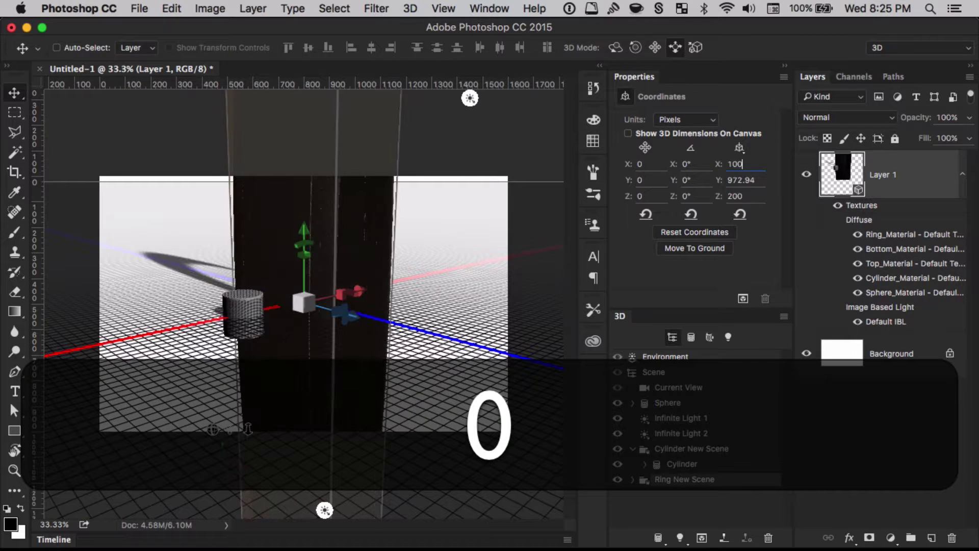
key(Tab)
text(0)
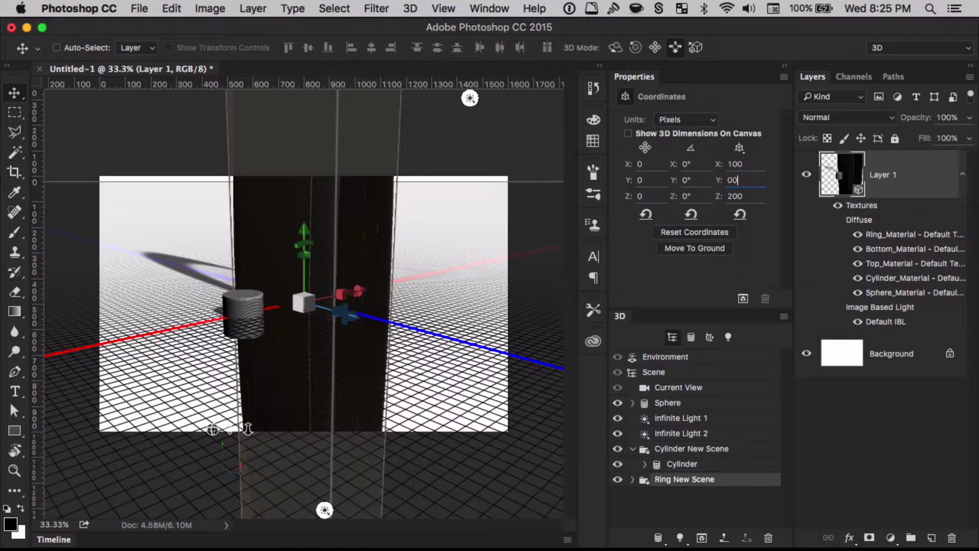
key(super)
key(super+z)
key(super+z)
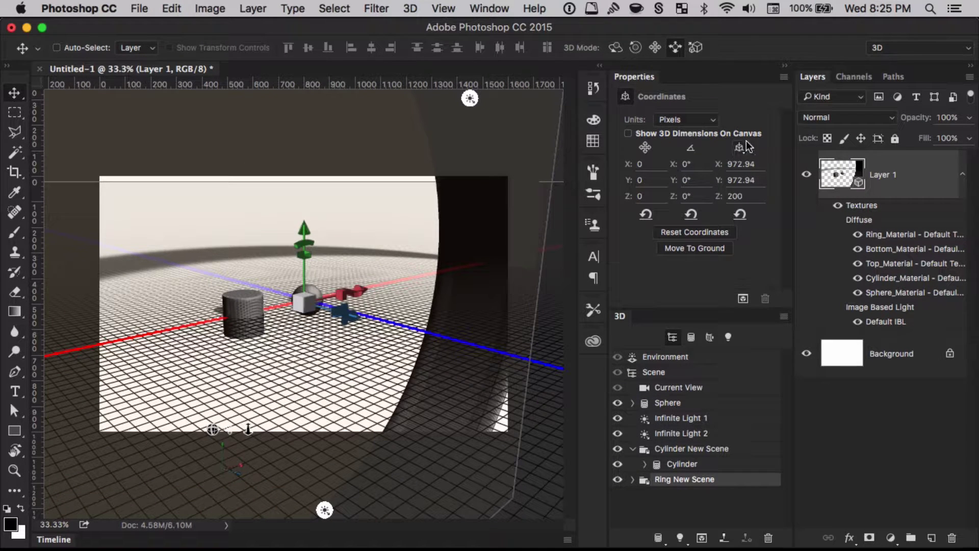
Step: Scale the ring uniformly to 100 and delete the Cylinder New Scene
click(745, 150)
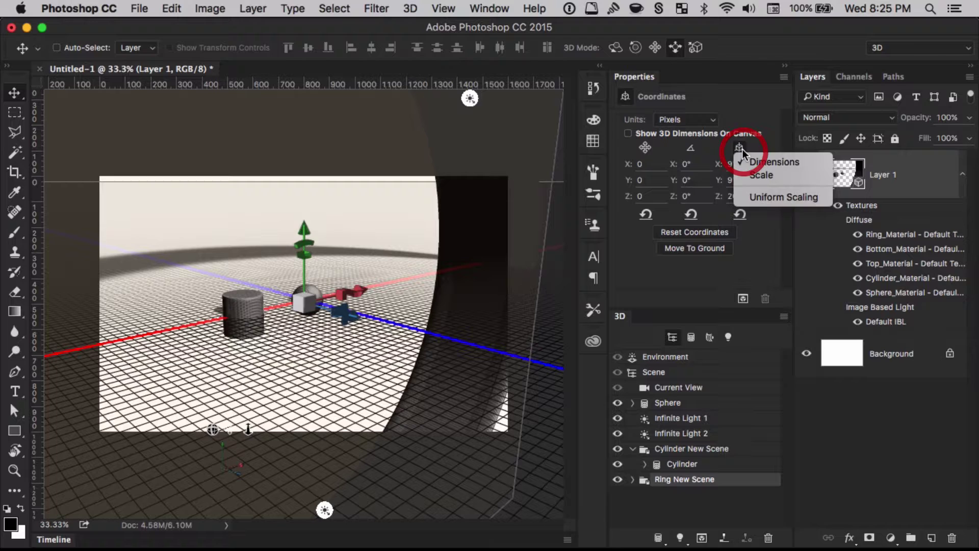
click(769, 197)
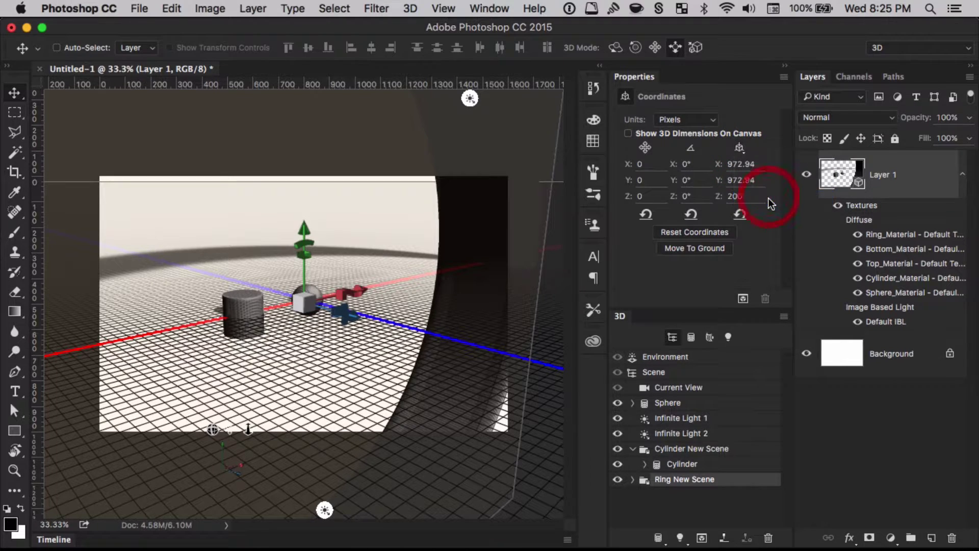
click(755, 164)
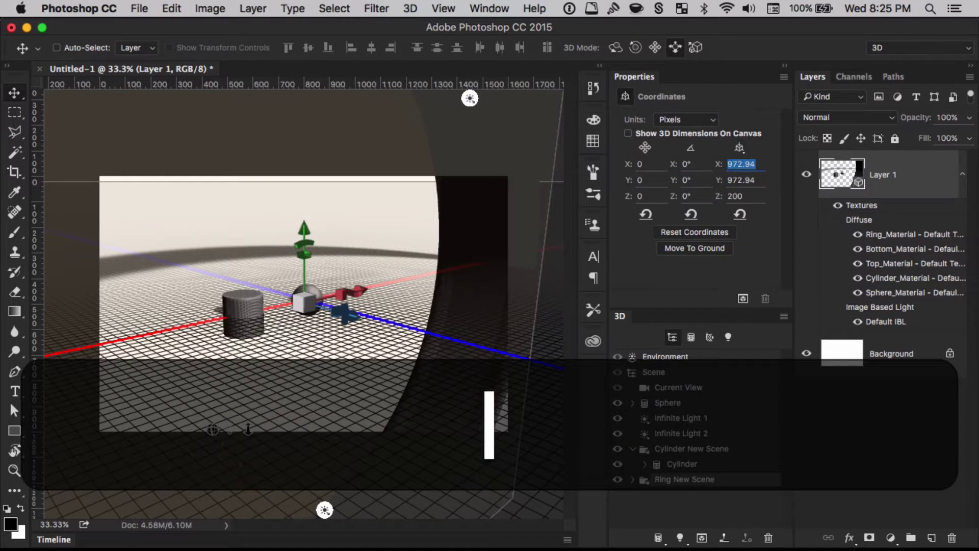
text(100)
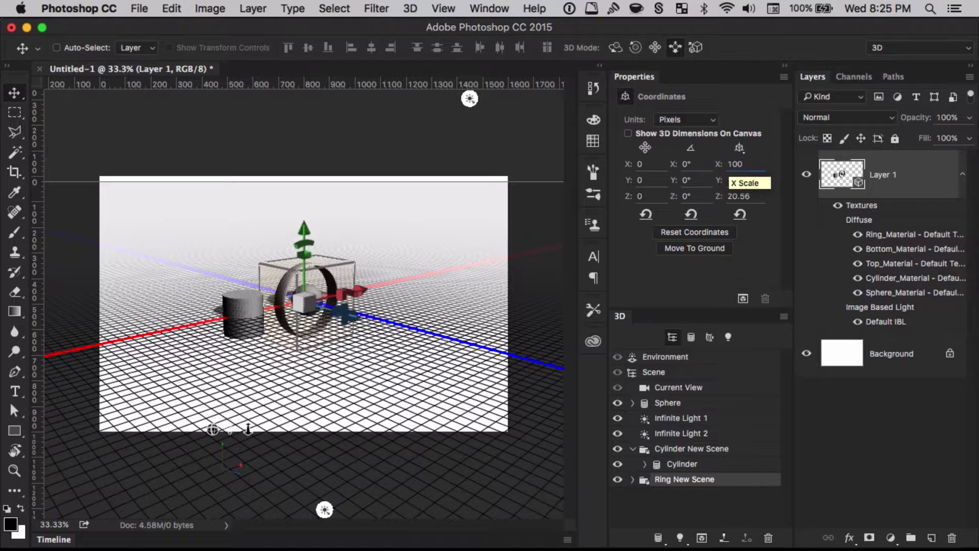
key(Return)
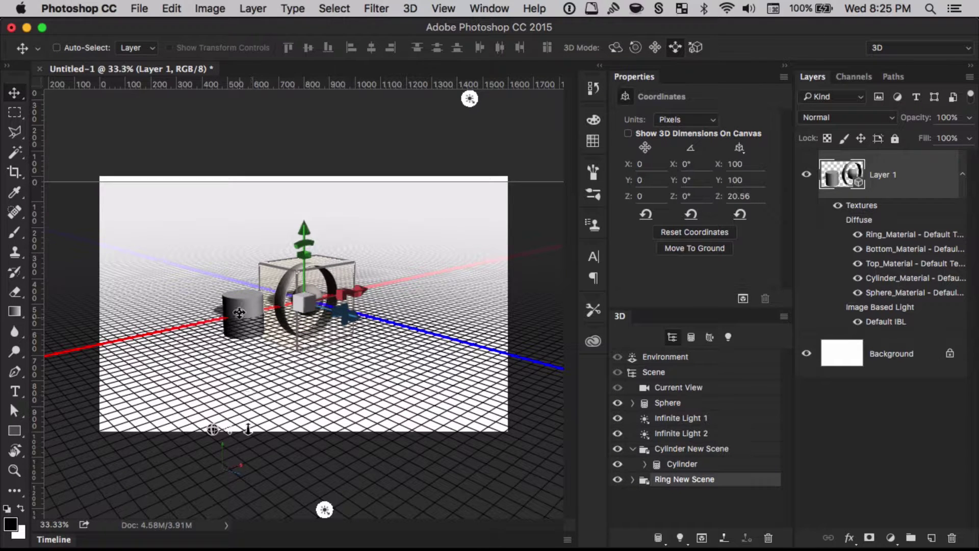
click(742, 452)
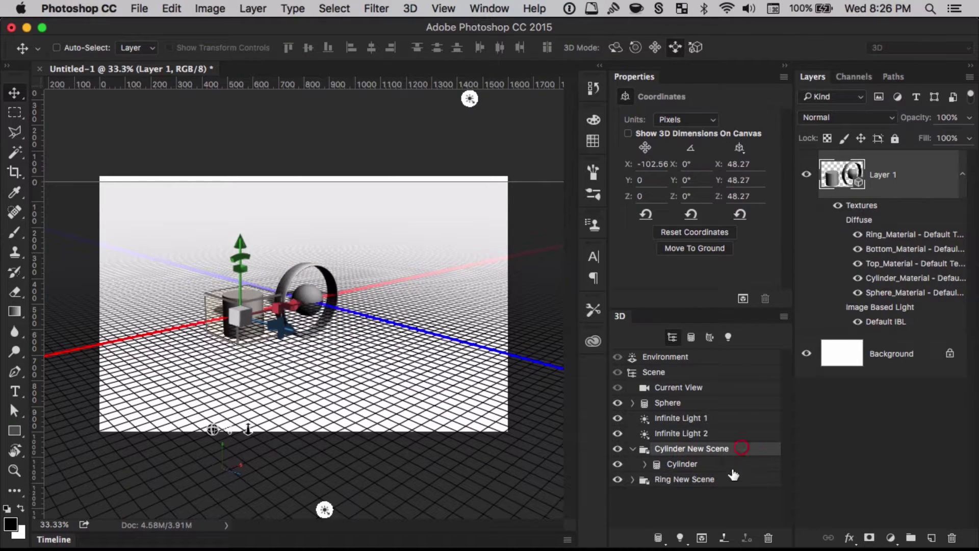
click(769, 539)
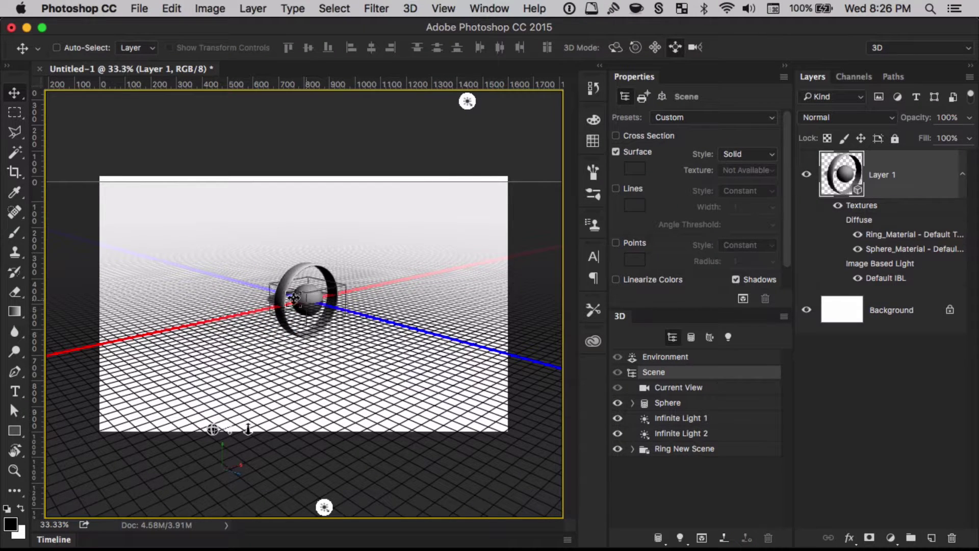
Step: Ungroup the Ring New Scene group into separate objects
click(684, 449)
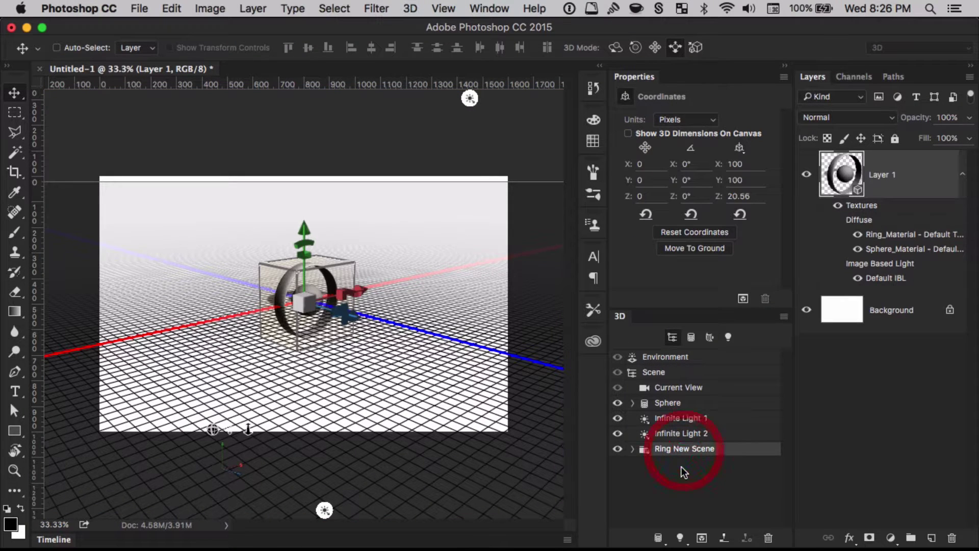
click(633, 449)
click(633, 450)
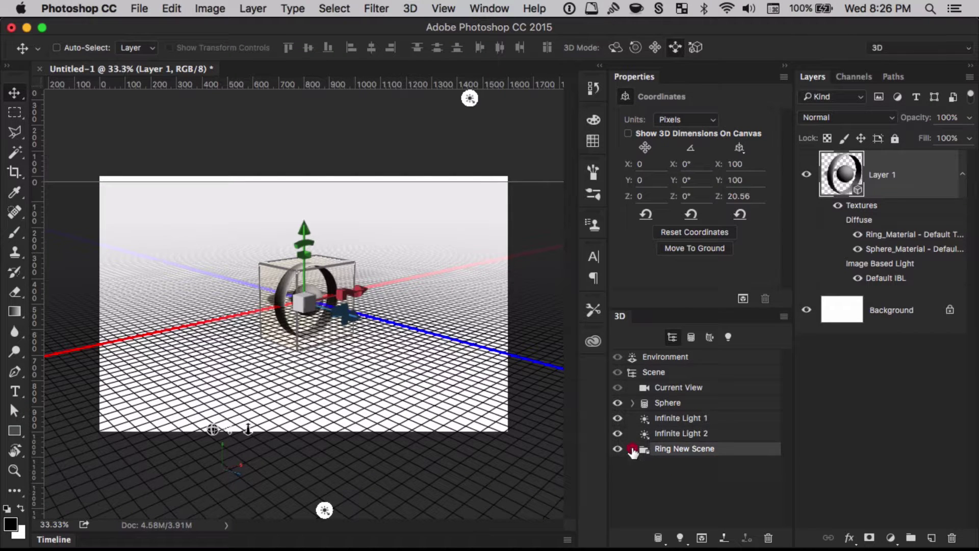
right_click(722, 450)
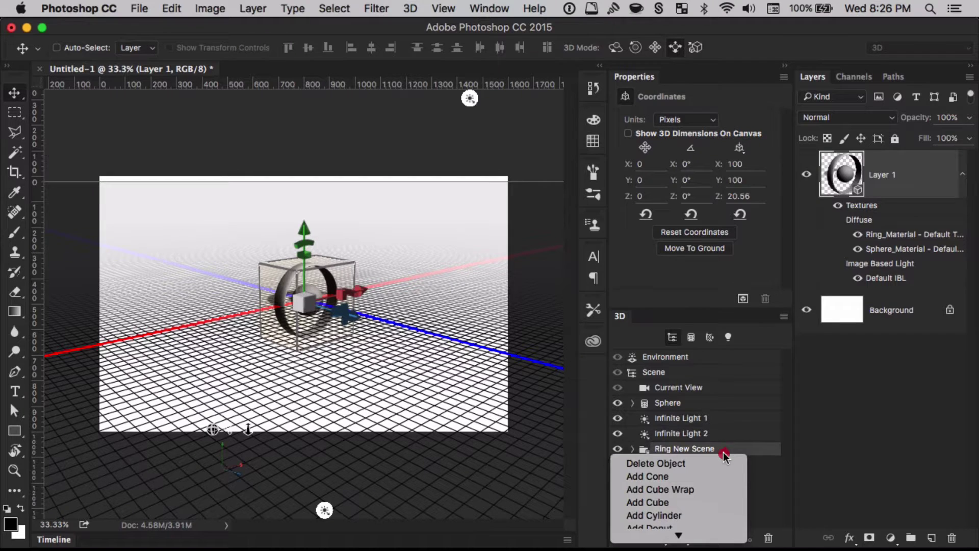
scroll(727, 491, down, 5)
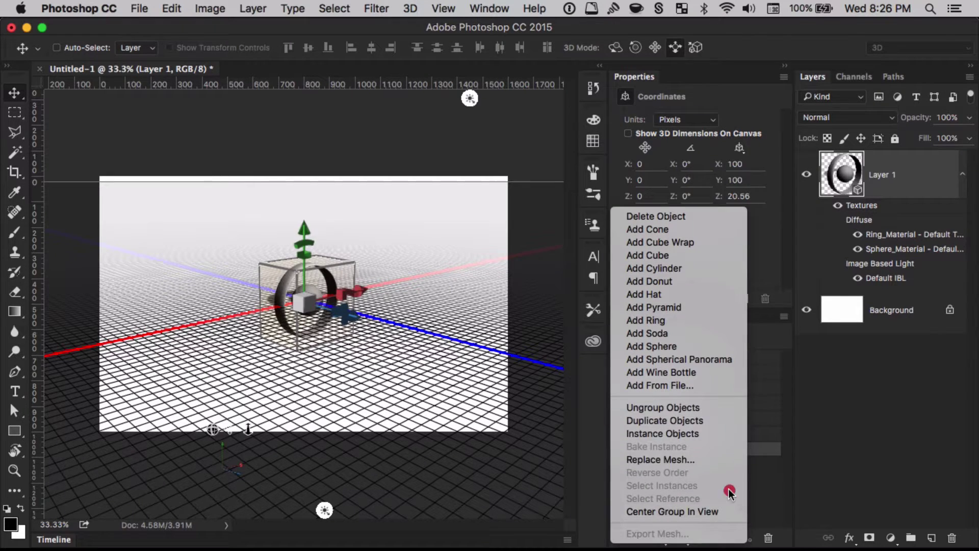
click(689, 408)
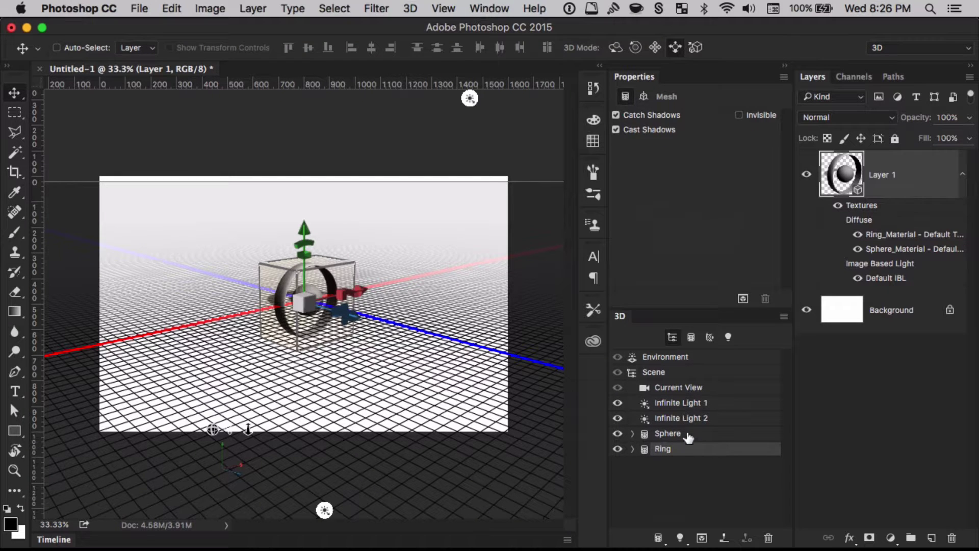
Step: Select the Sphere and Ring objects together
click(685, 435)
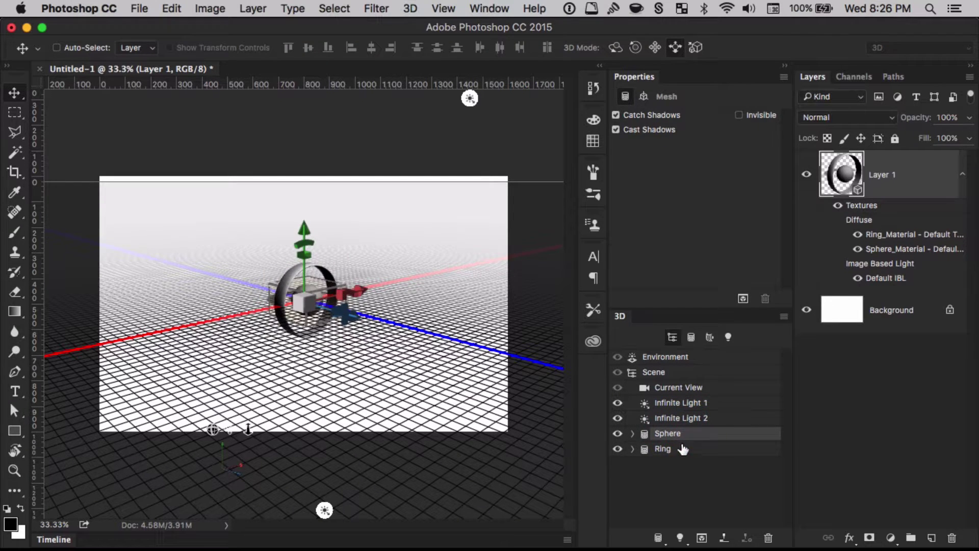
click(680, 449)
click(690, 434)
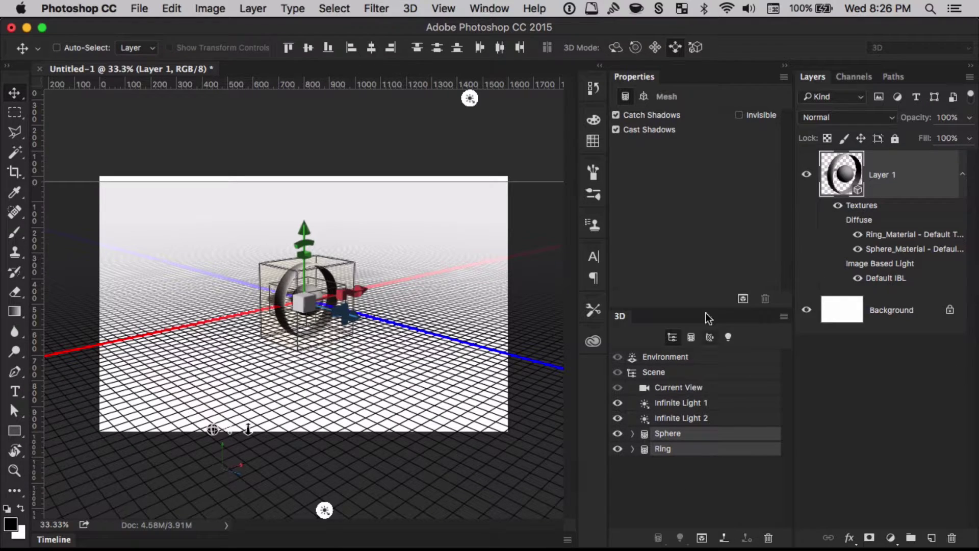
Step: Dolly the camera in and rotate the Sphere and Ring about 90° on X
drag(249, 430, 248, 456)
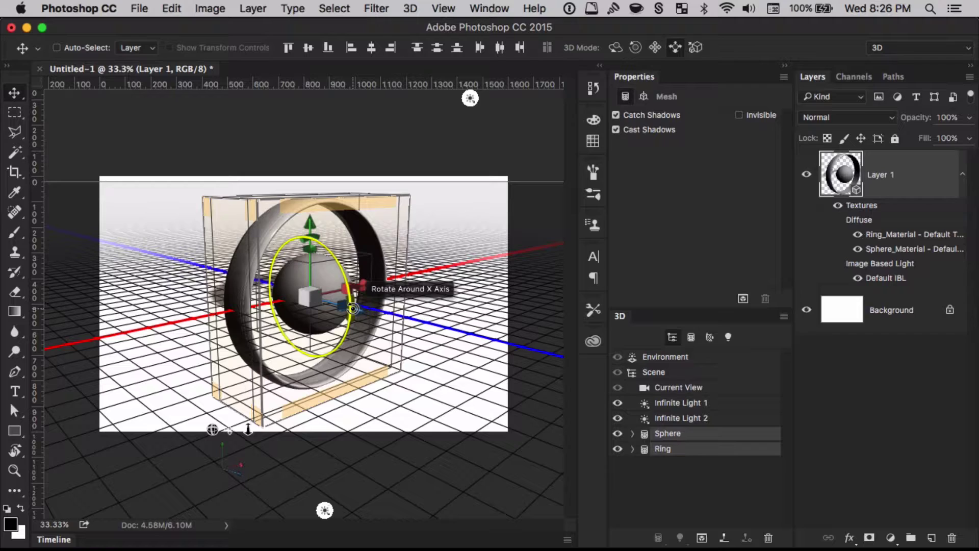
drag(350, 314, 199, 403)
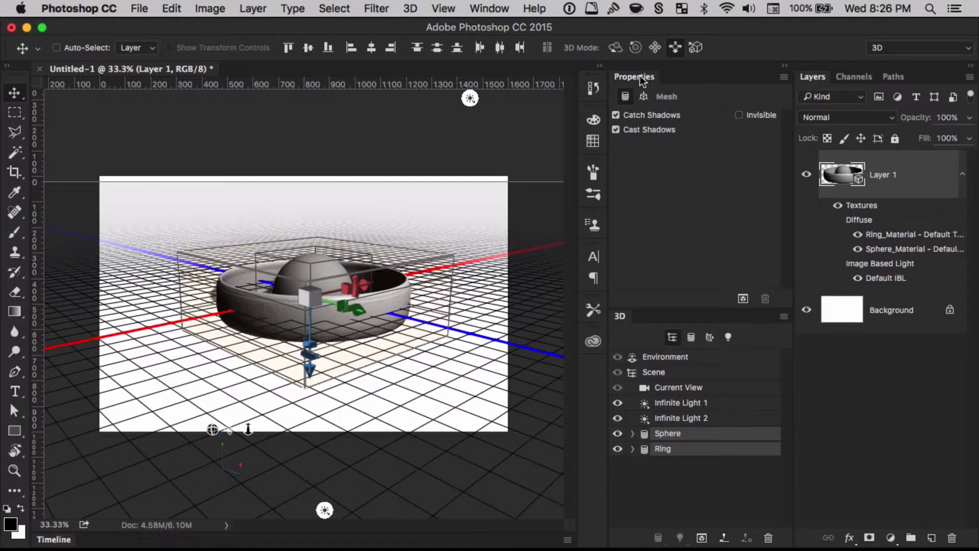
Step: Set only the Ring's X rotation to -90° in Coordinates
click(645, 97)
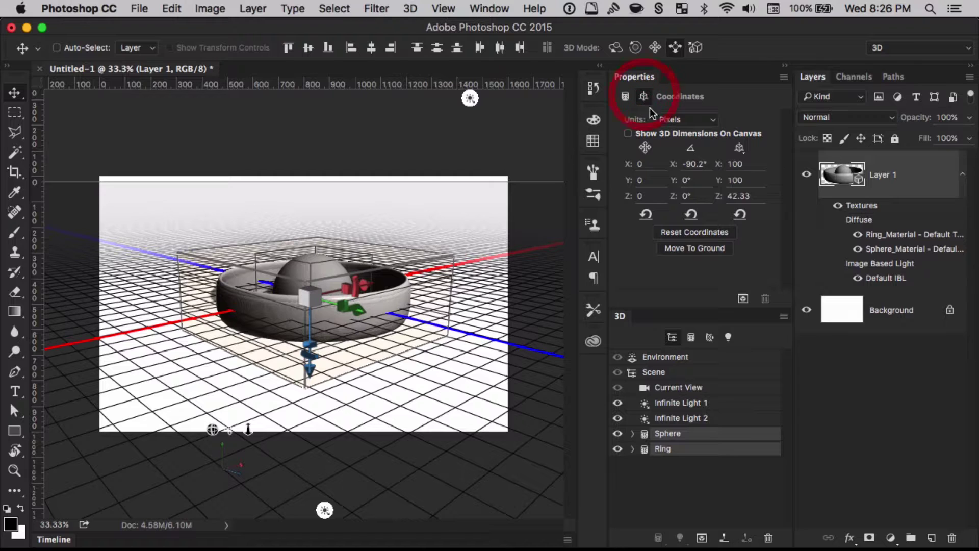
click(711, 448)
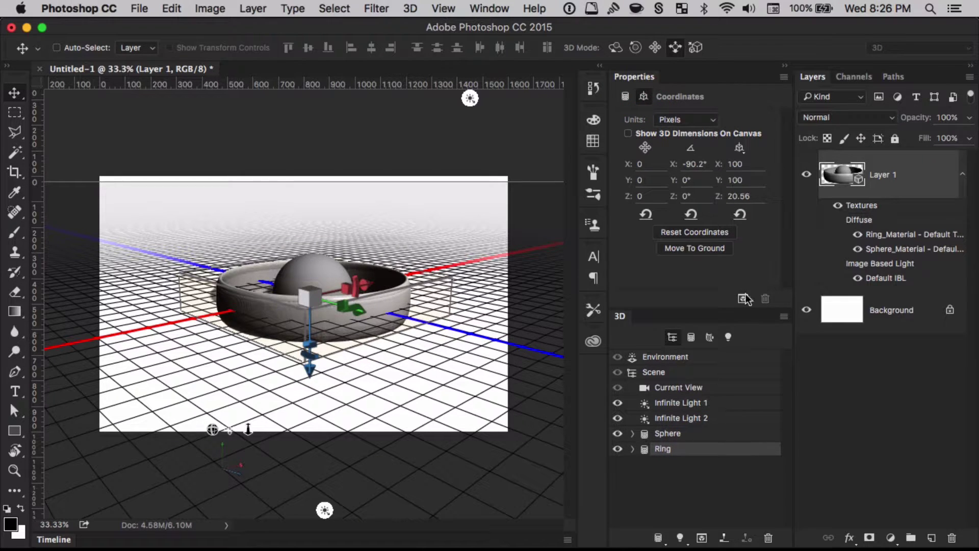
click(695, 164)
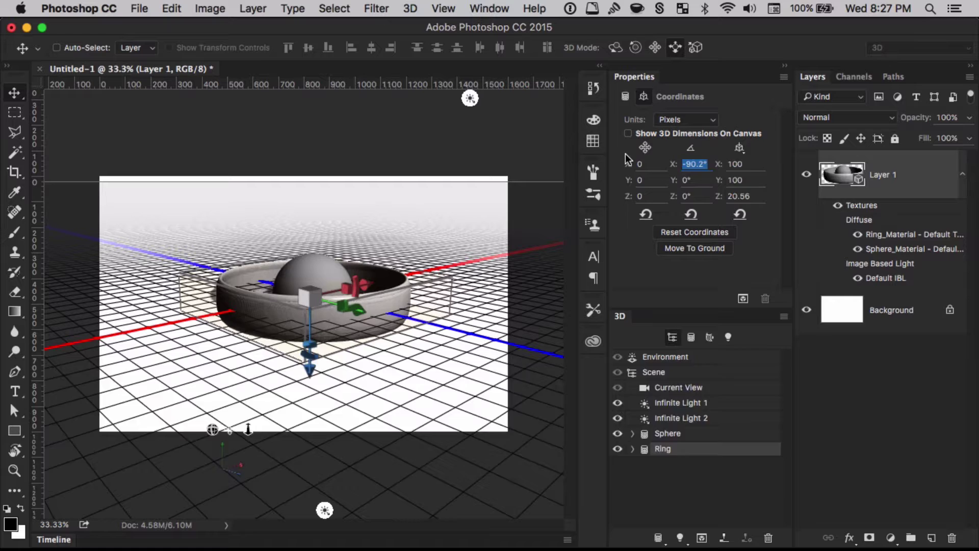
text(-90)
key(Return)
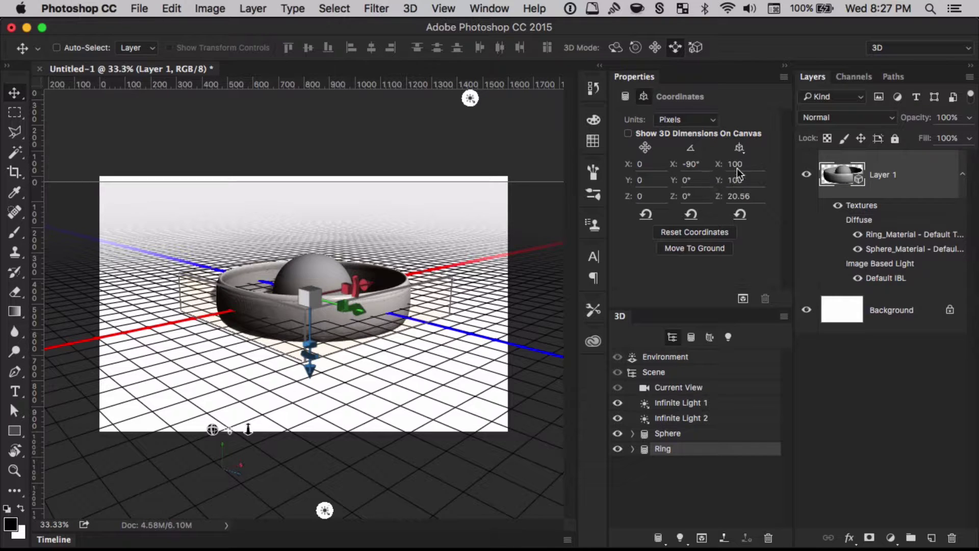
Step: Scrub the ring's scale down to about 60.62 × 60.62 × 12.46
drag(720, 167, 105, 170)
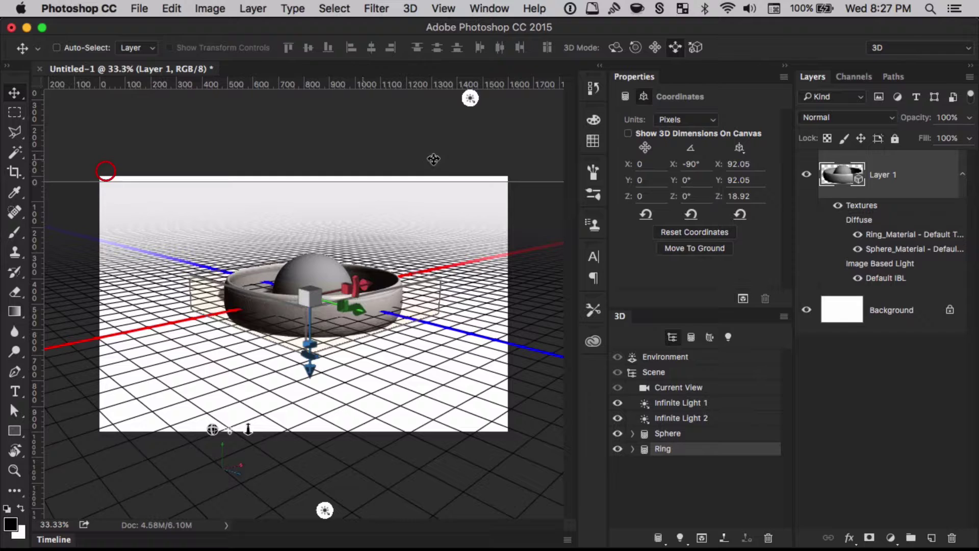
drag(721, 169, 11, 163)
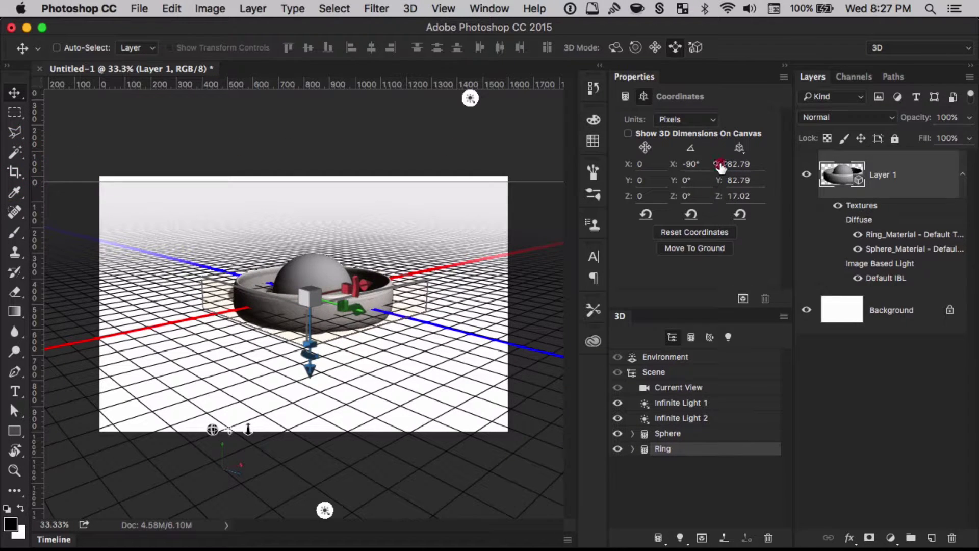
drag(720, 168, 362, 168)
Step: Fit the canvas in the window and rotate the ring upright with angle snapping
key(super+0)
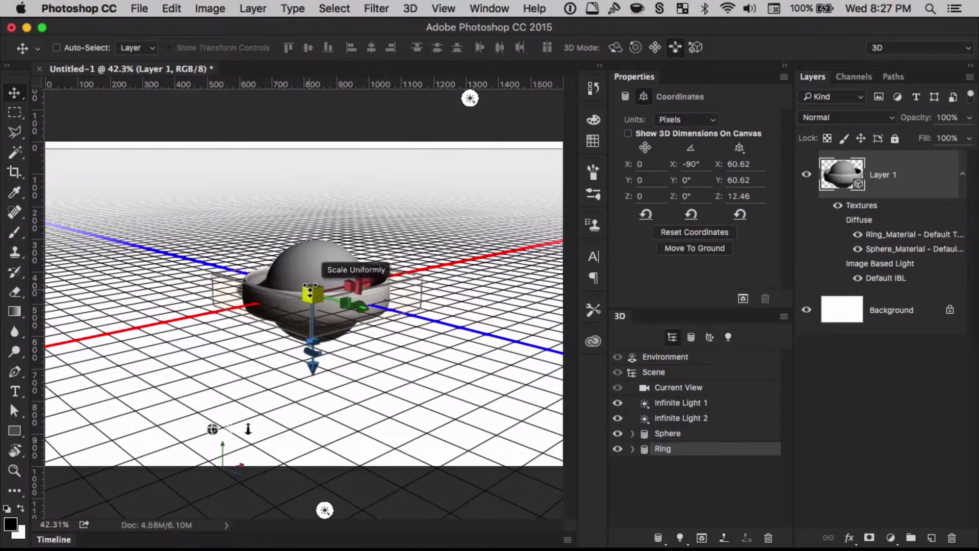
key(shift)
drag(313, 312, 316, 343)
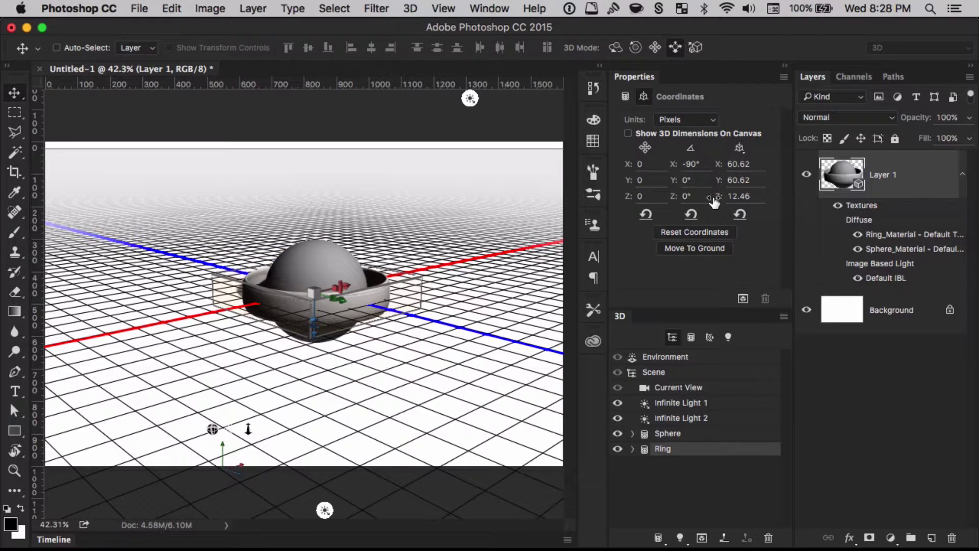
Step: Thin the ring by setting its Z scale to 4.3
double_click(739, 196)
text(5.73)
key(Return)
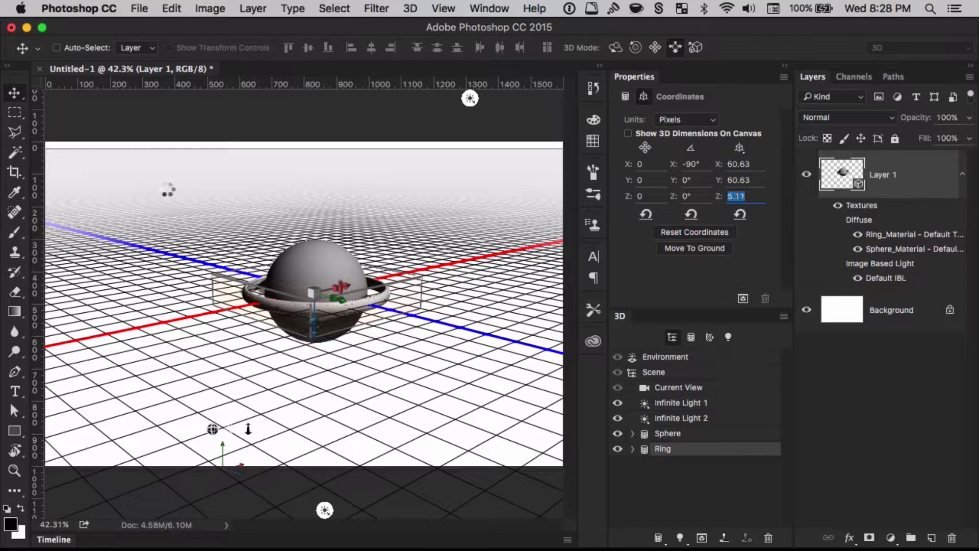
text(4.47)
key(Return)
text(4.3)
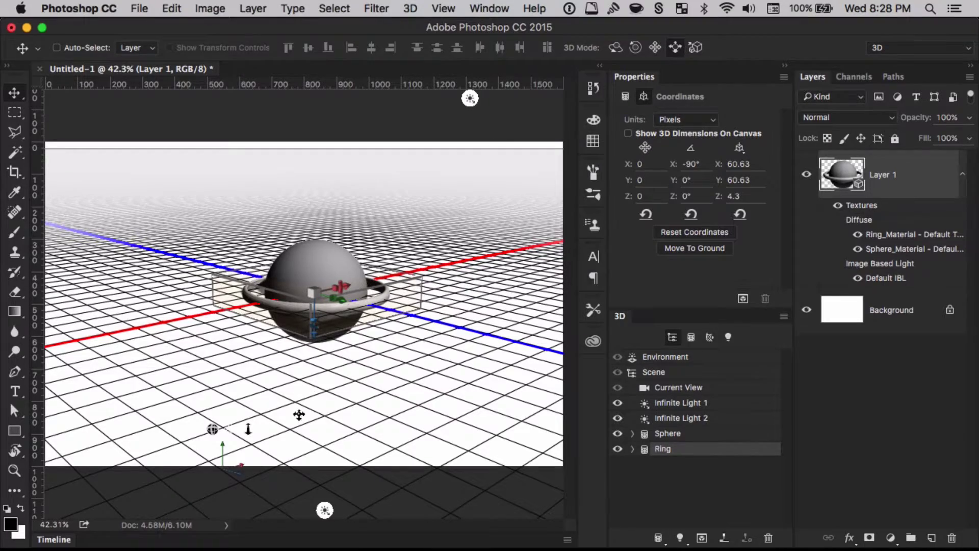
Step: Dolly the camera closer to the sphere and ring
drag(248, 429, 302, 457)
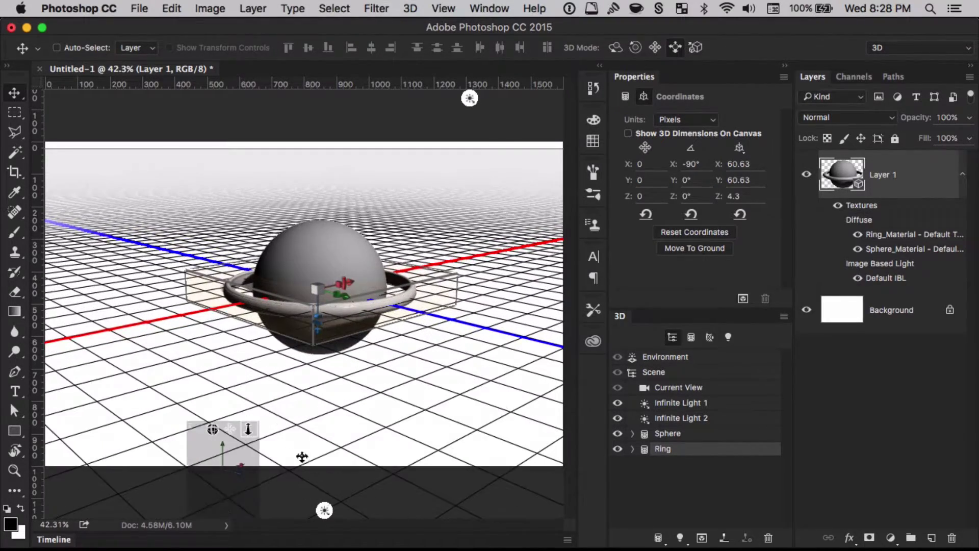
drag(248, 429, 258, 478)
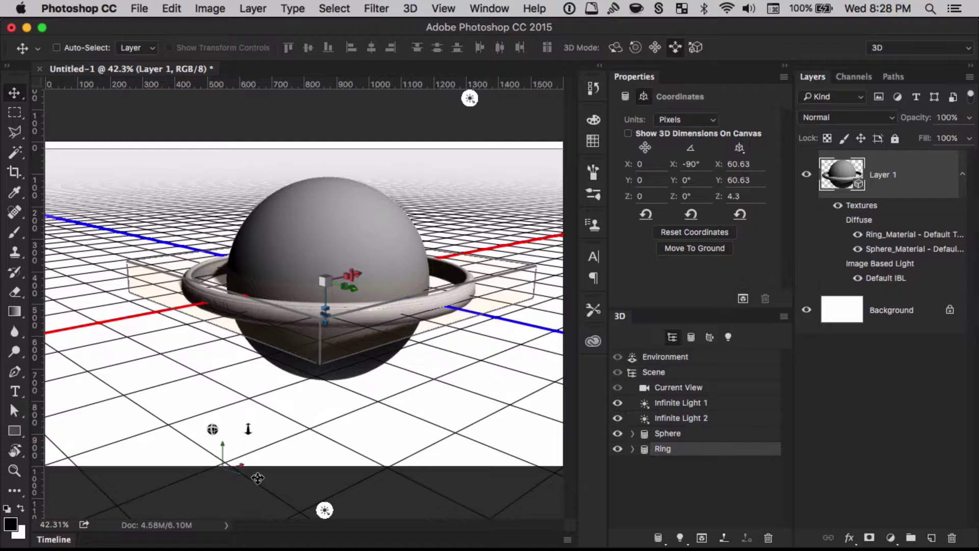
drag(248, 429, 248, 412)
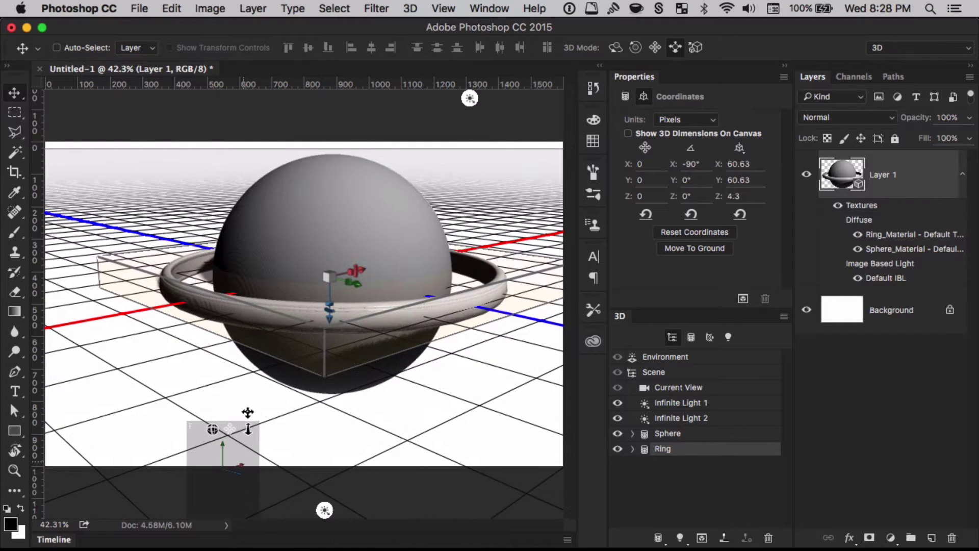
Step: Uniformly scrub the ring down to 48.63 × 48.63 × 3.45, then reselect the Sphere
click(742, 149)
click(749, 197)
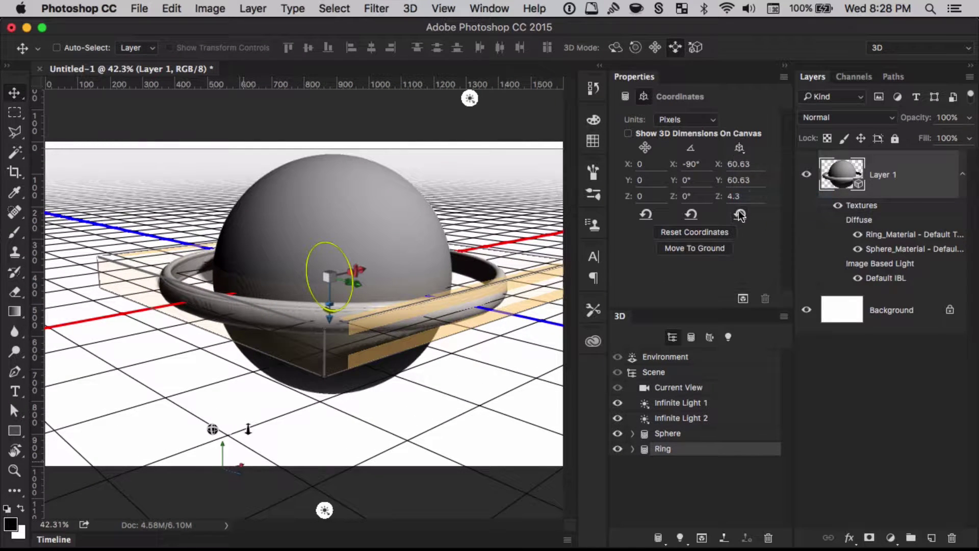
drag(719, 186, 635, 190)
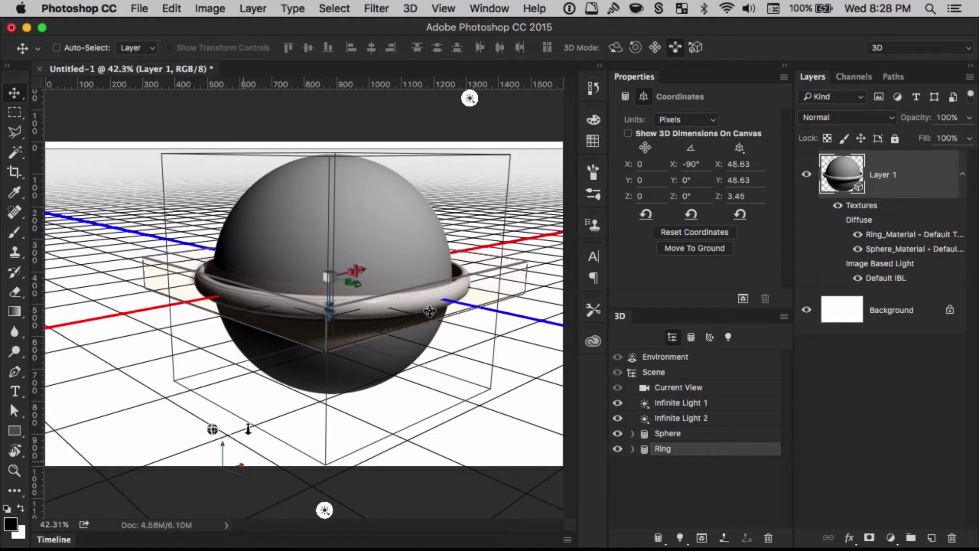
click(668, 434)
click(679, 450)
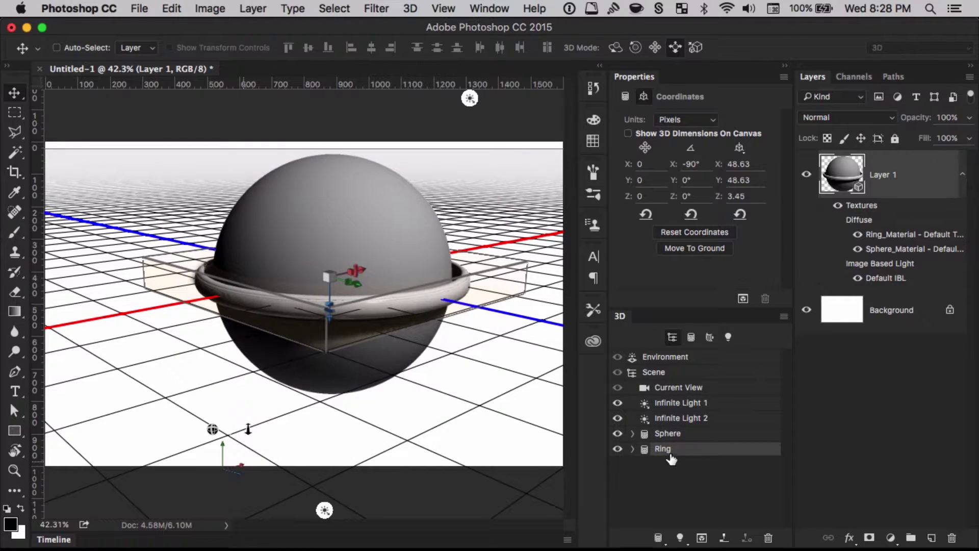
click(680, 438)
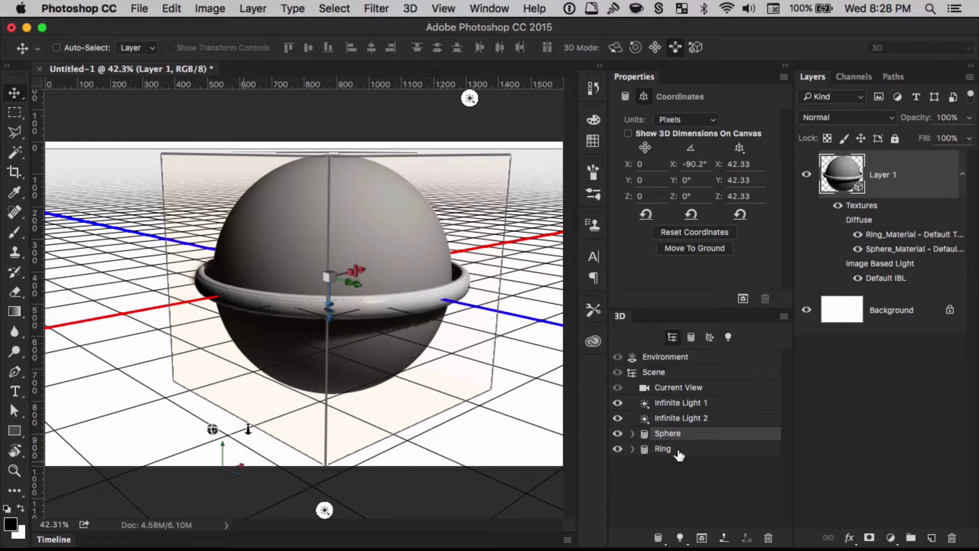
Step: Tilt the selected Sphere and Ring together to exactly -30° X rotation
shift+click(677, 451)
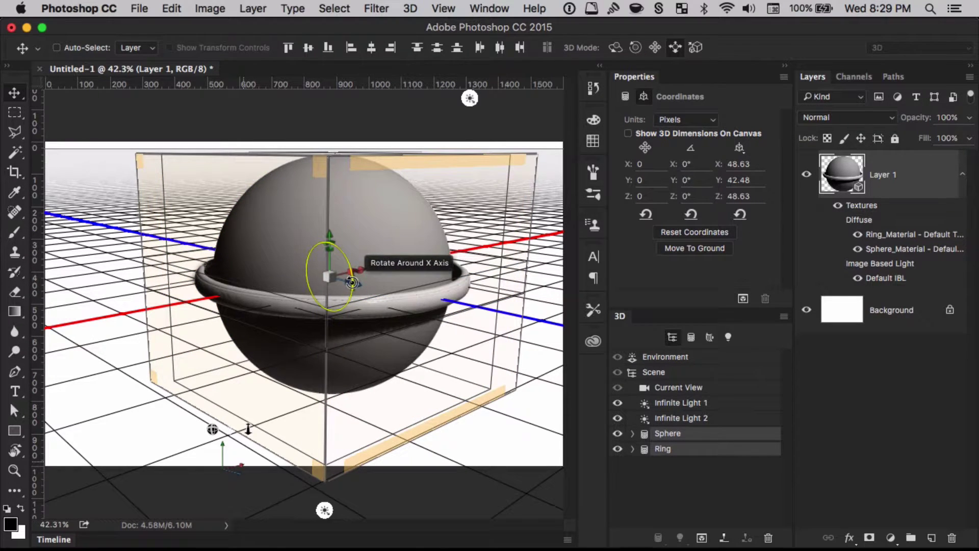
drag(352, 281, 344, 304)
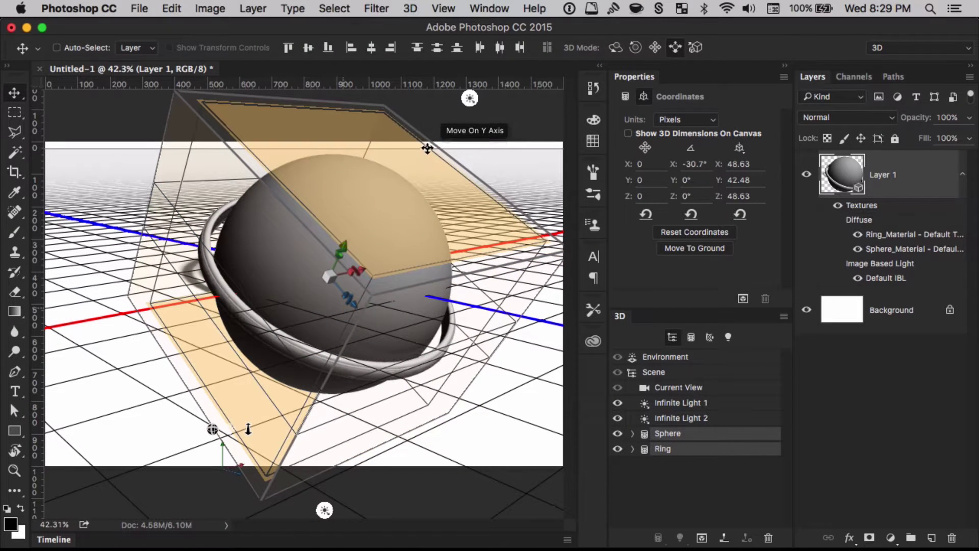
double_click(698, 165)
key(BackSpace)
key(BackSpace)
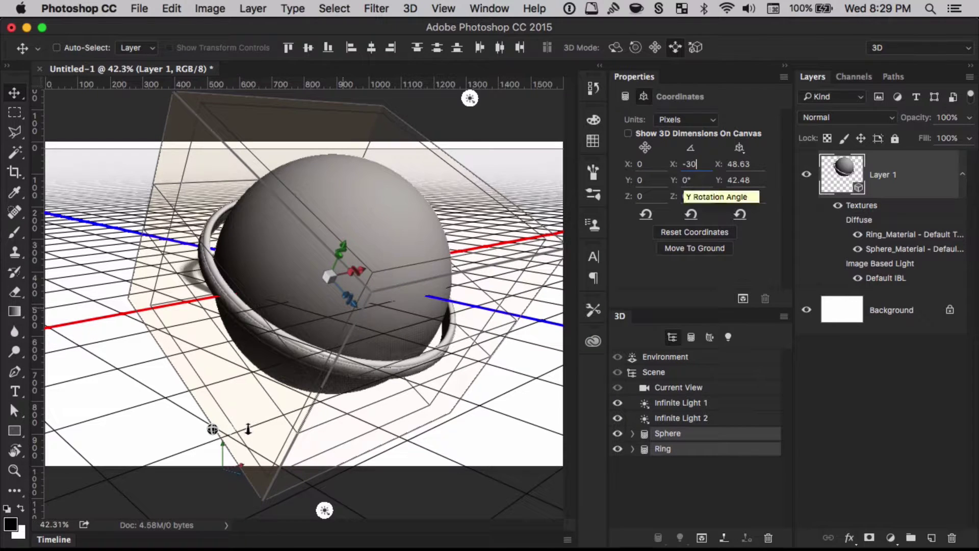
key(Return)
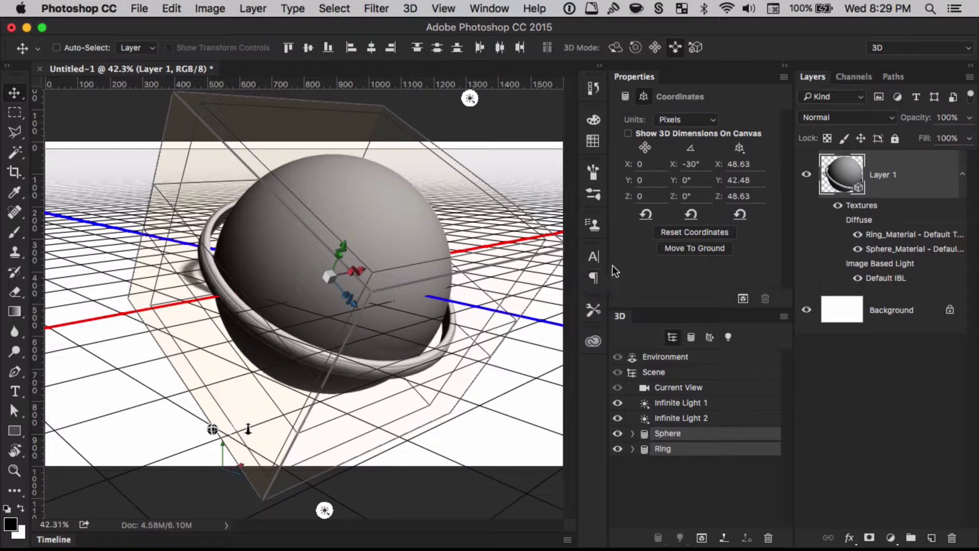
Step: Fill the Background layer with the green foreground colour #467b36
click(902, 326)
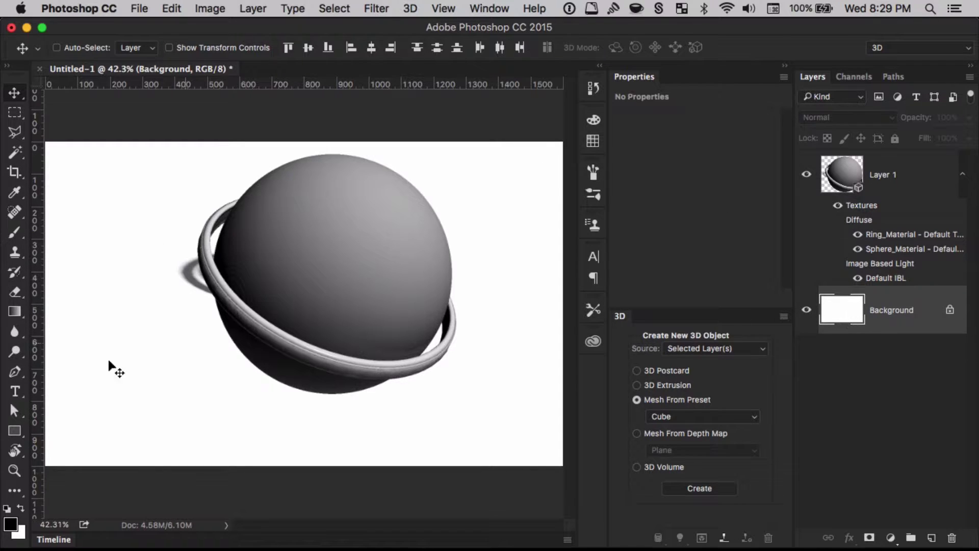
click(11, 523)
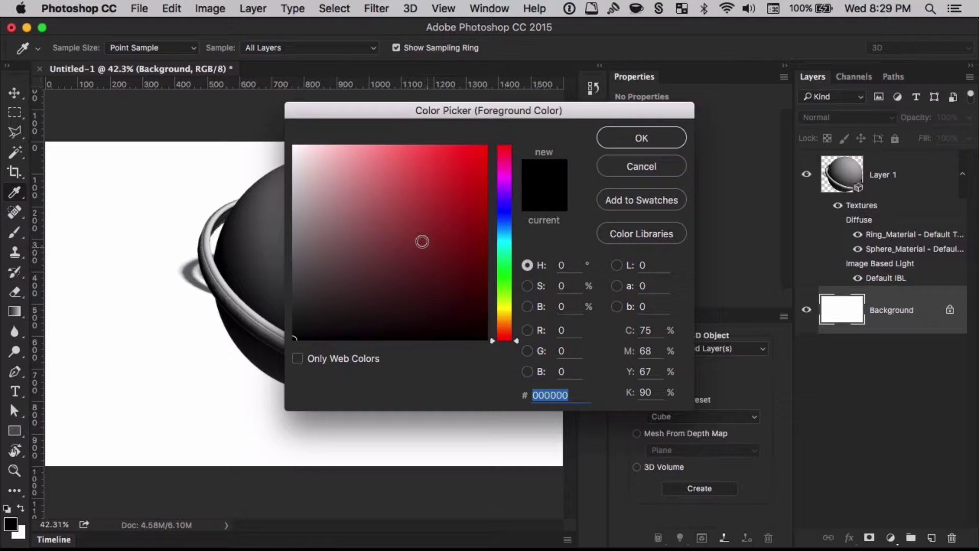
click(343, 186)
mouse_move(369, 191)
mouse_down()
mouse_move(454, 294)
mouse_move(453, 260)
mouse_move(363, 291)
mouse_move(385, 279)
mouse_up()
drag(503, 286, 503, 284)
click(401, 245)
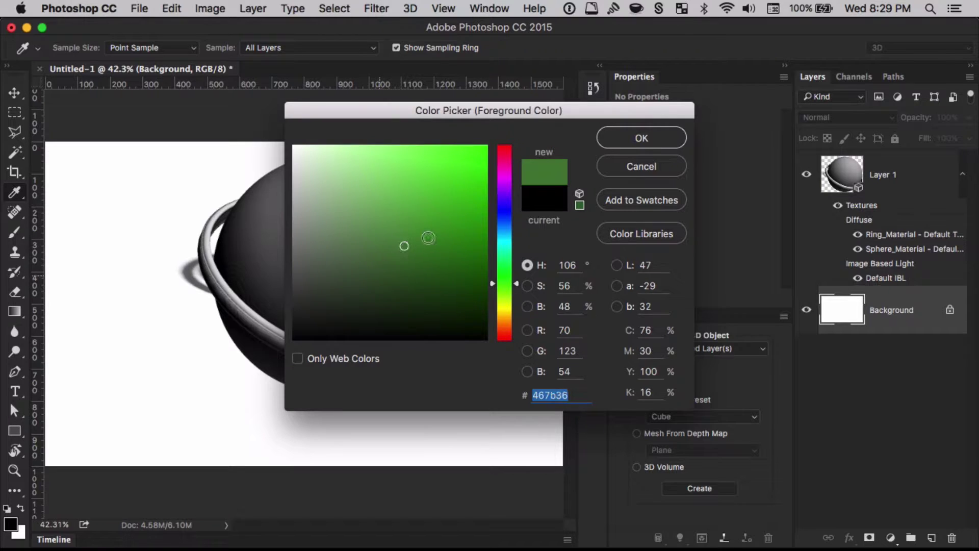
click(651, 137)
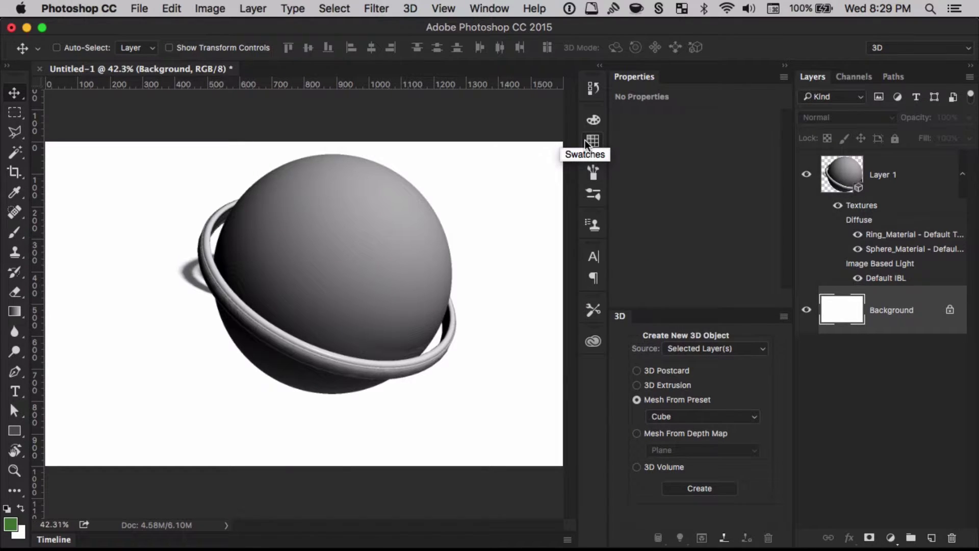
key(alt+BackSpace)
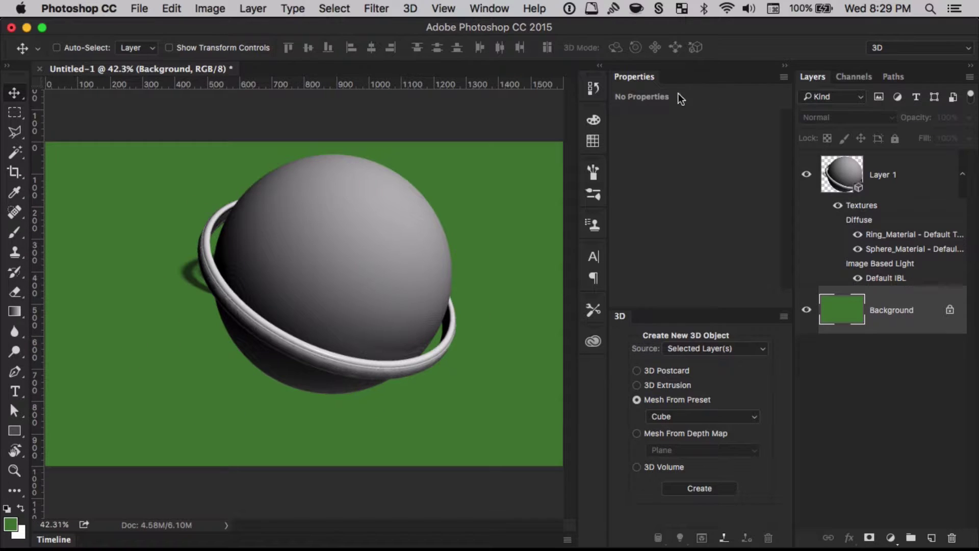
Step: Delete Infinite Light 2 from Layer 1's 3D scene
click(932, 176)
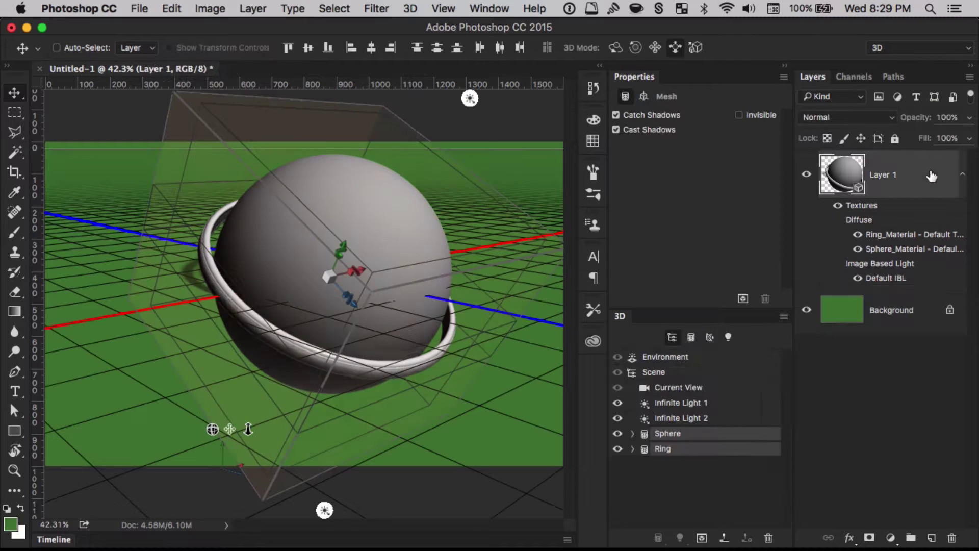
click(714, 423)
click(713, 407)
click(714, 421)
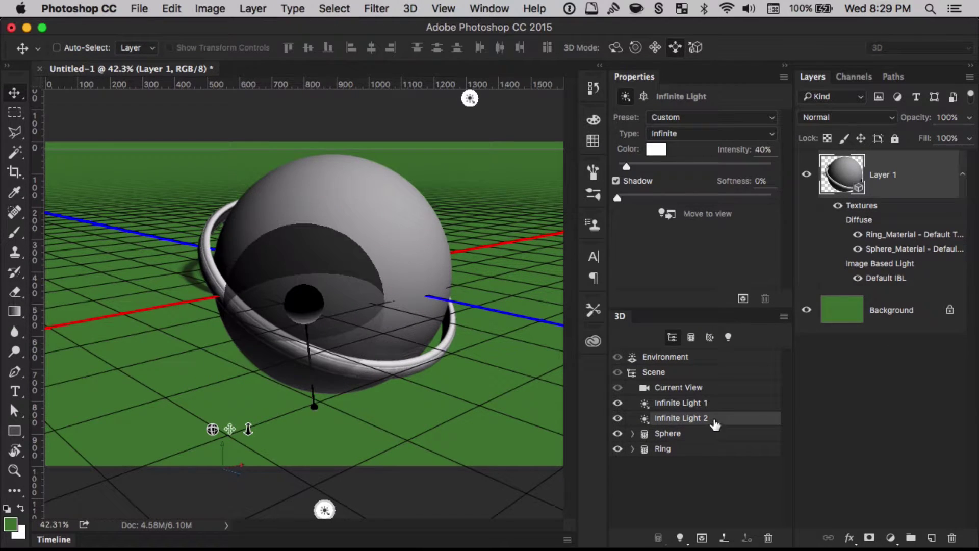
click(716, 405)
click(712, 421)
click(769, 538)
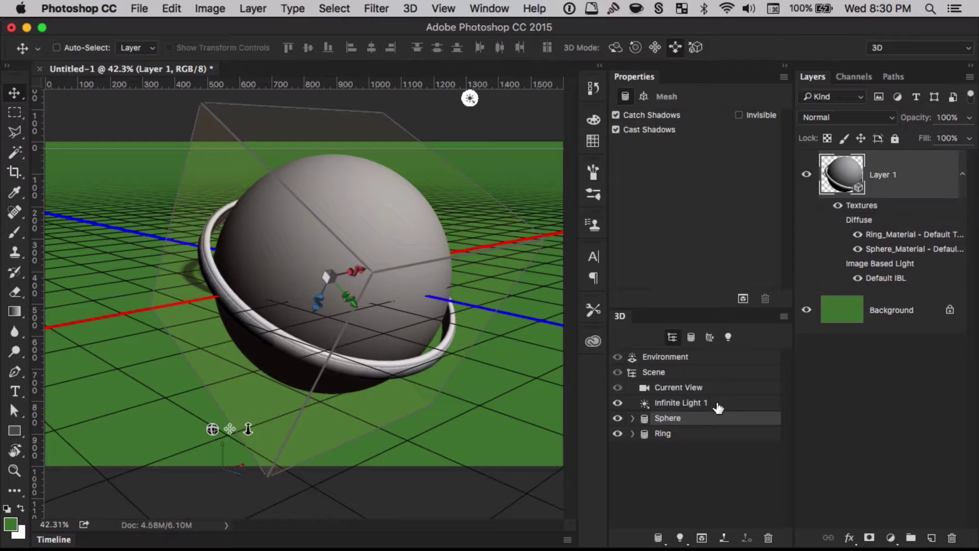
Step: Re-aim Infinite Light 1 onto the sphere and switch off its shadow
click(721, 407)
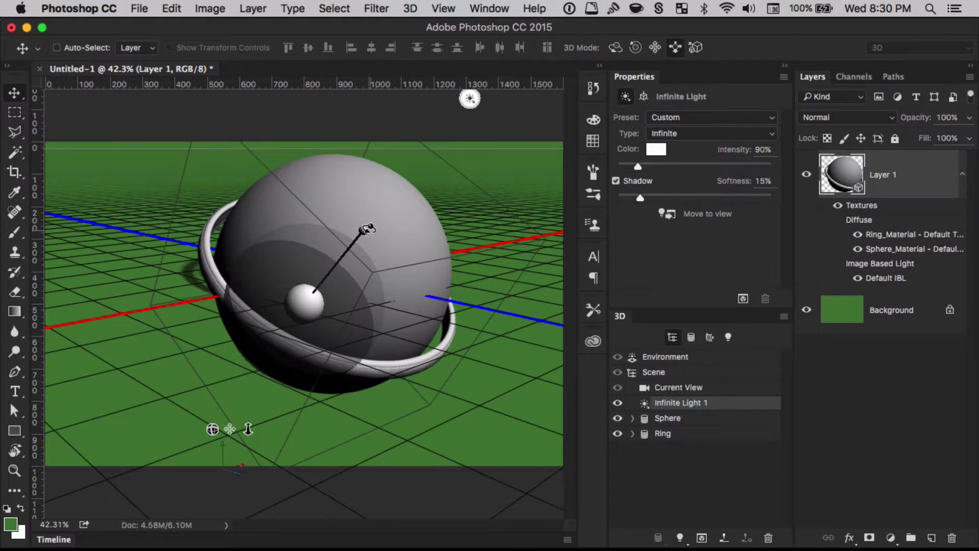
mouse_move(363, 230)
mouse_down()
mouse_move(327, 275)
mouse_move(361, 258)
mouse_move(367, 204)
mouse_move(345, 227)
mouse_move(360, 270)
mouse_move(341, 233)
mouse_move(415, 171)
mouse_move(477, 184)
mouse_move(459, 149)
mouse_move(358, 249)
mouse_move(395, 258)
mouse_move(376, 245)
mouse_move(354, 265)
mouse_move(367, 254)
mouse_up()
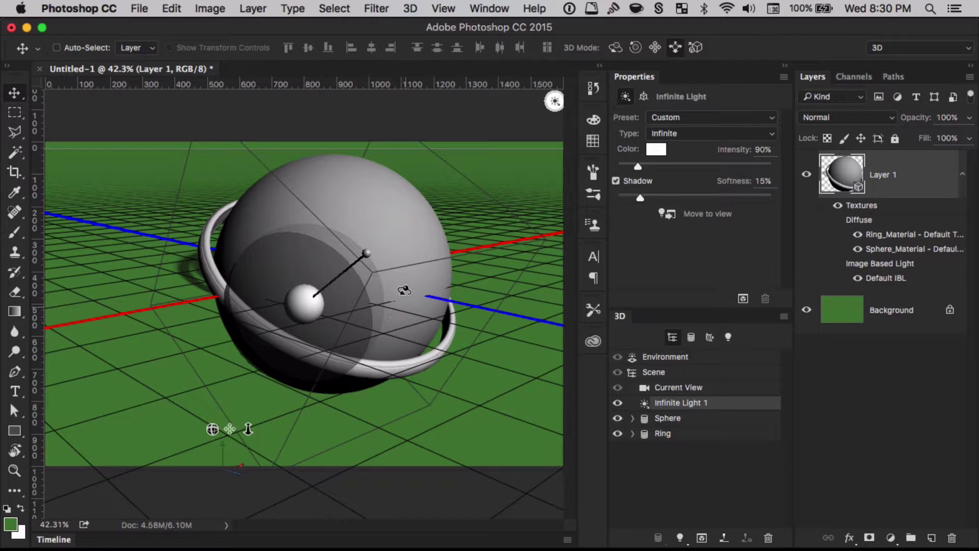
click(616, 181)
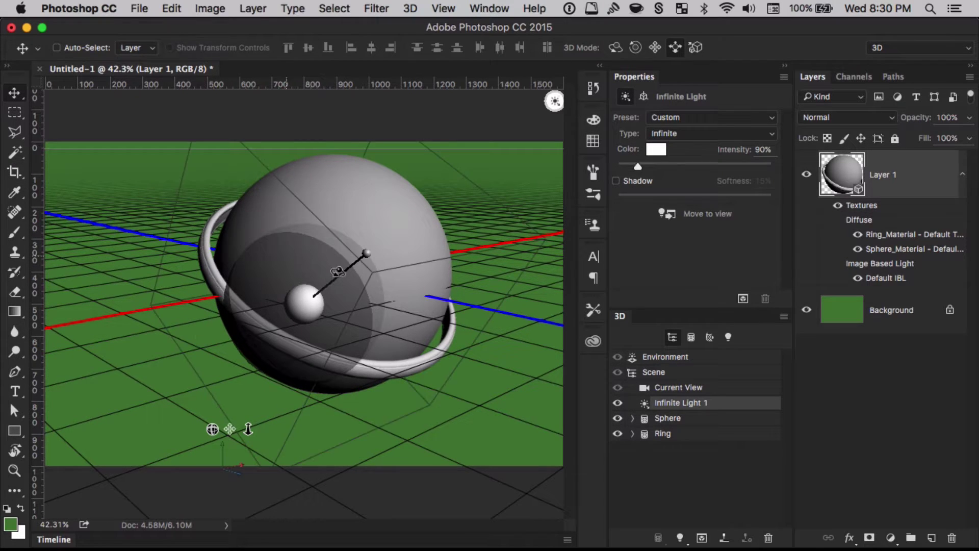
key(m)
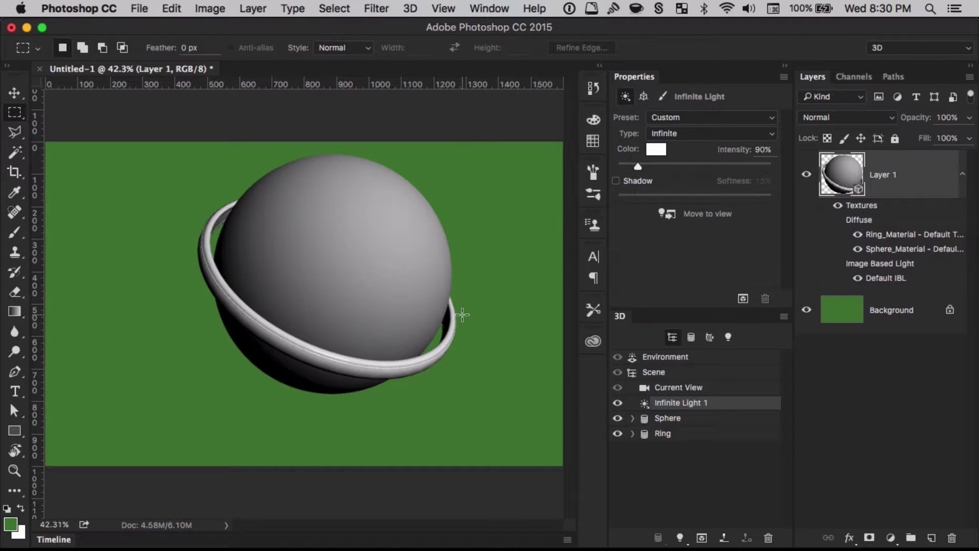
Step: Select the Current View camera and orbit it to a more side-on view of the sphere and ring
key(v)
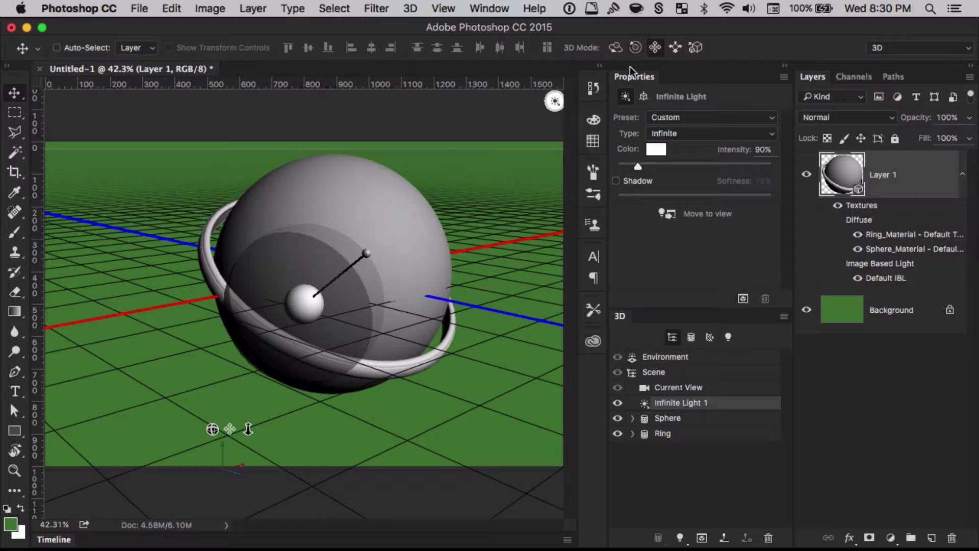
click(686, 388)
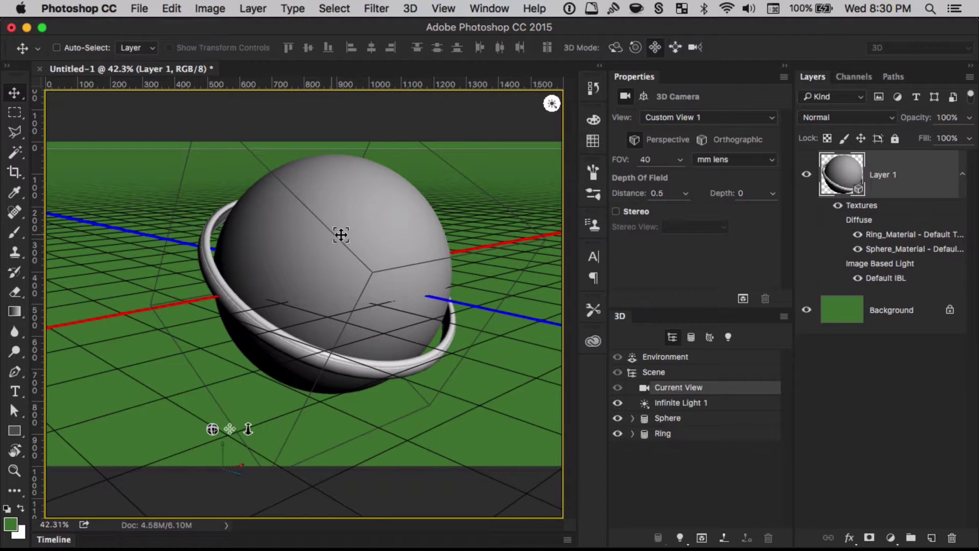
drag(342, 229, 301, 273)
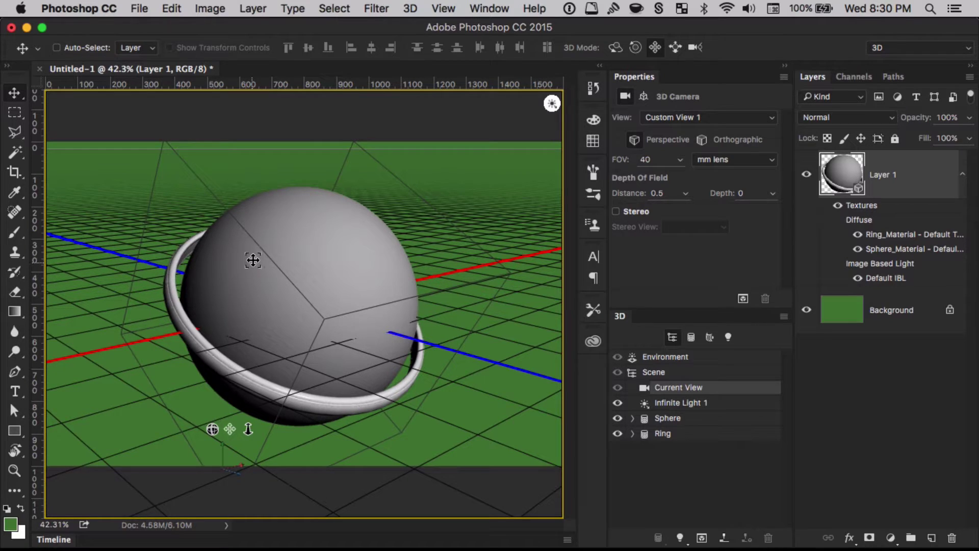
Step: Enable image-based lighting in the Environment settings and bring up the IBL texture's options menu
click(697, 360)
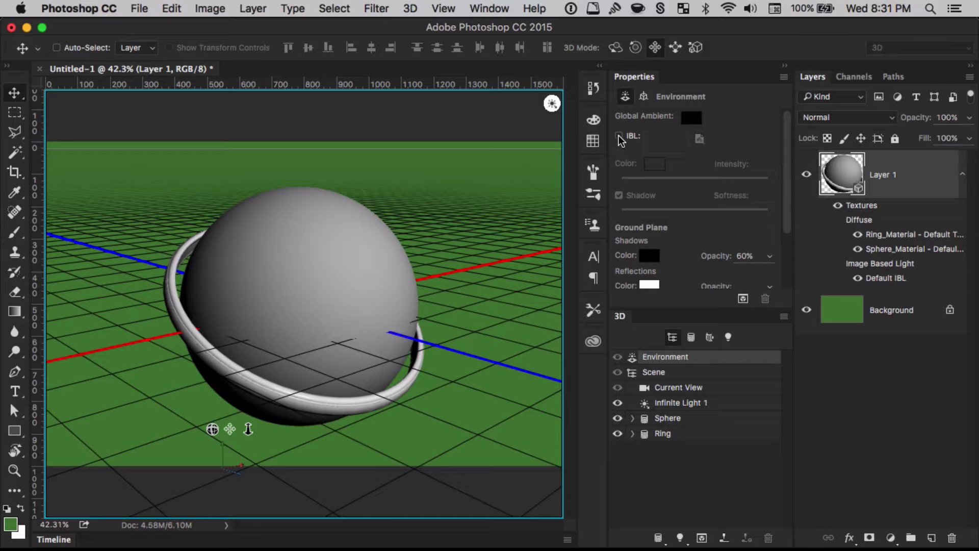
click(619, 136)
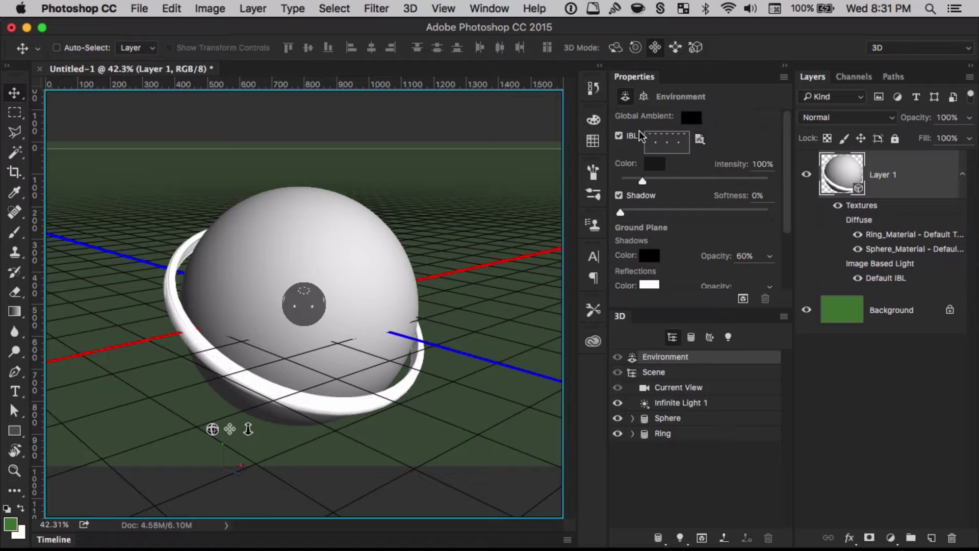
click(700, 139)
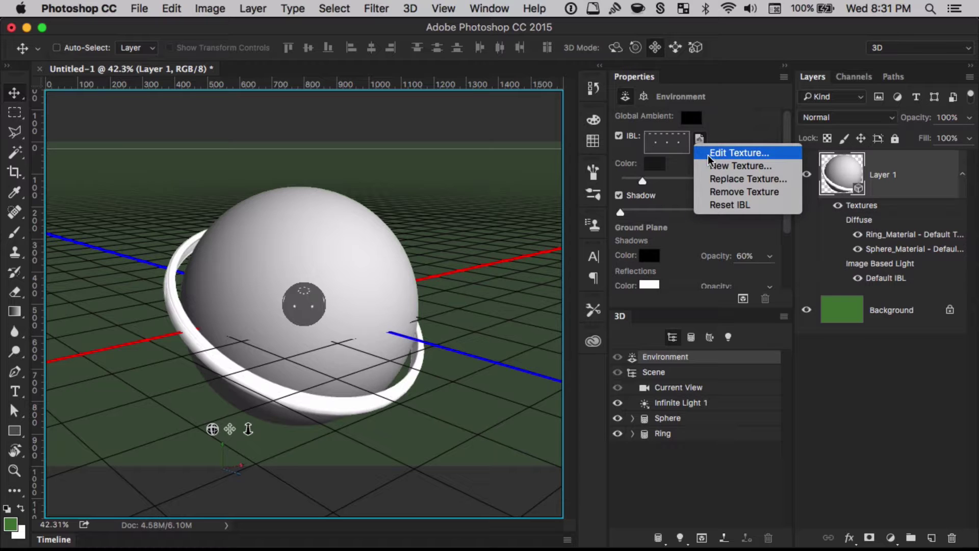
Step: Edit the Default IBL texture, copying the top row of light ellipses further down
click(711, 156)
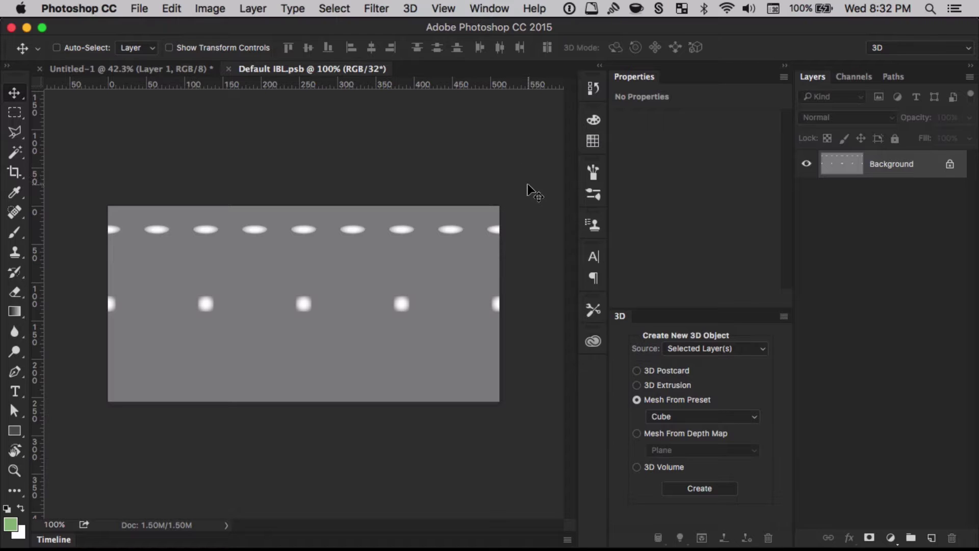
key(m)
drag(516, 219, 103, 241)
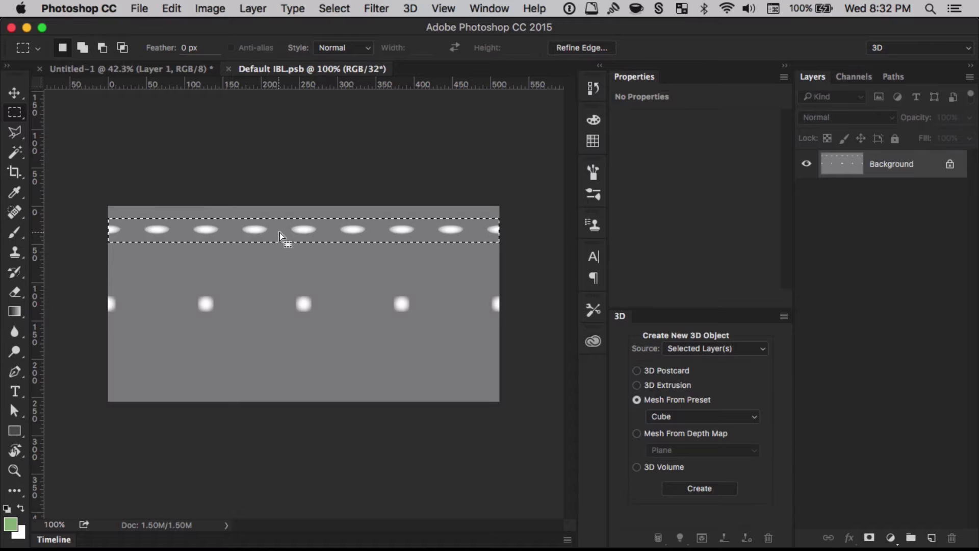
key(v)
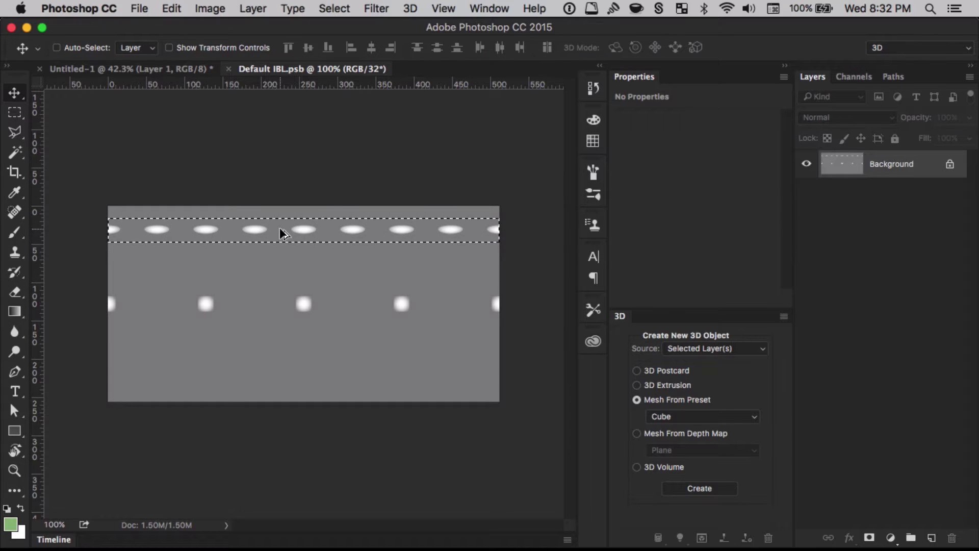
drag(279, 228, 302, 386)
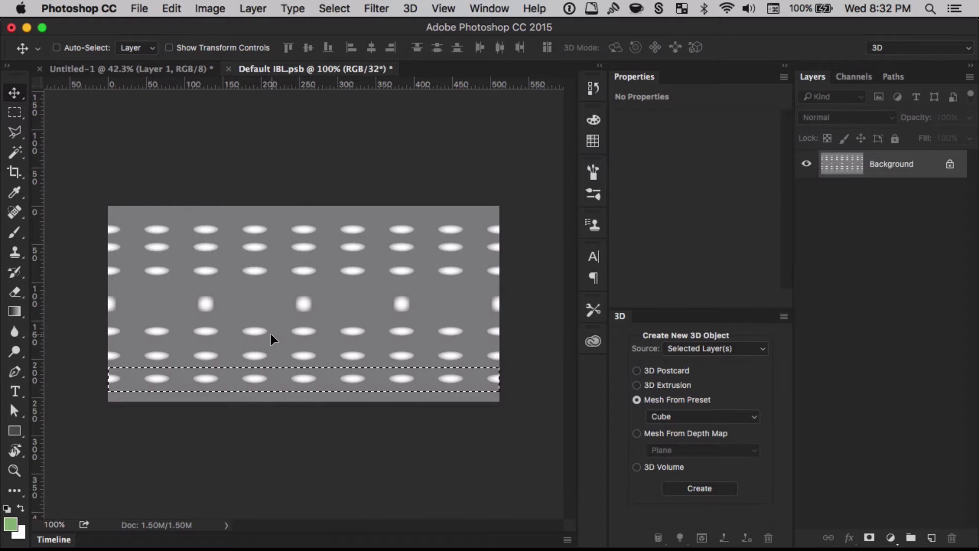
Step: Deselect, save and close Default IBL.psb to return to Untitled-1
key(super+d)
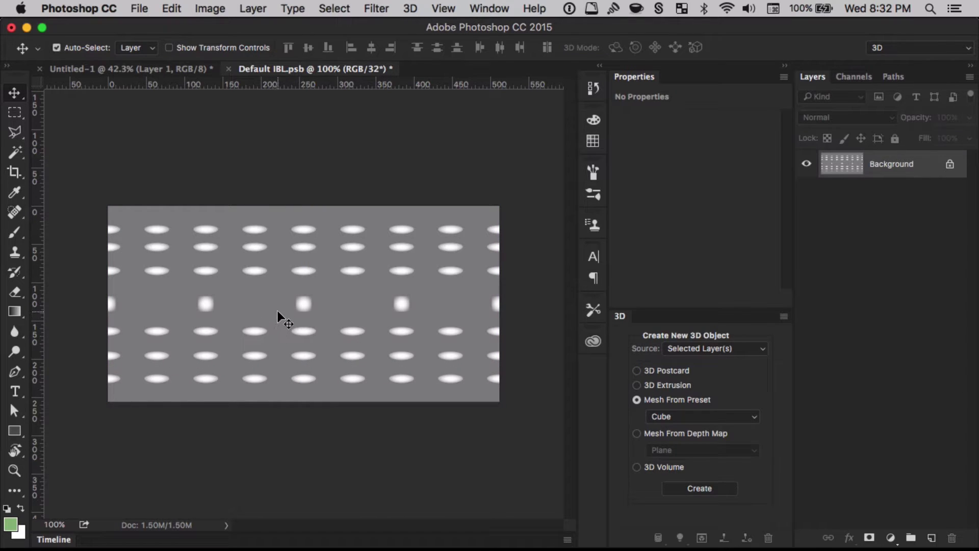
key(super+s)
key(super+w)
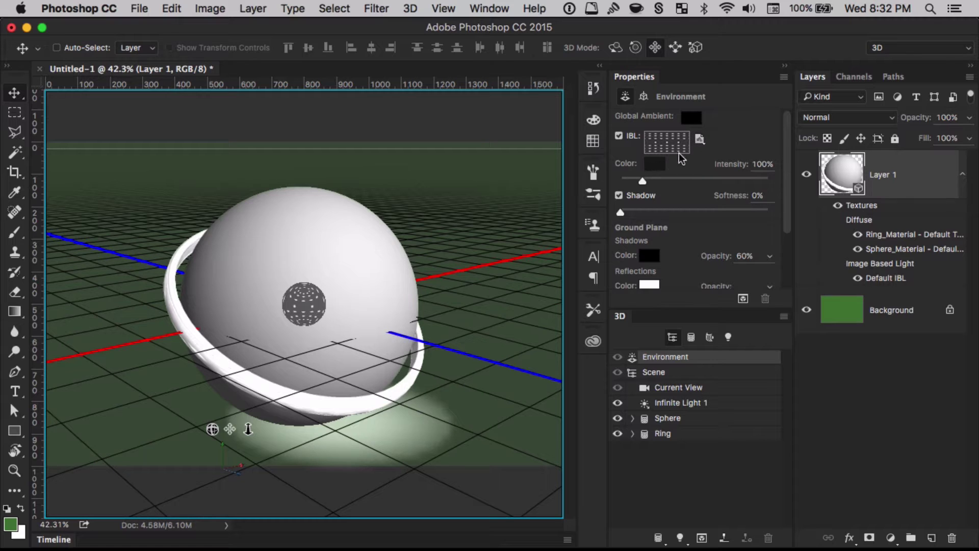
Step: Reopen the IBL texture and apply Levels with the black input raised to 58
click(700, 139)
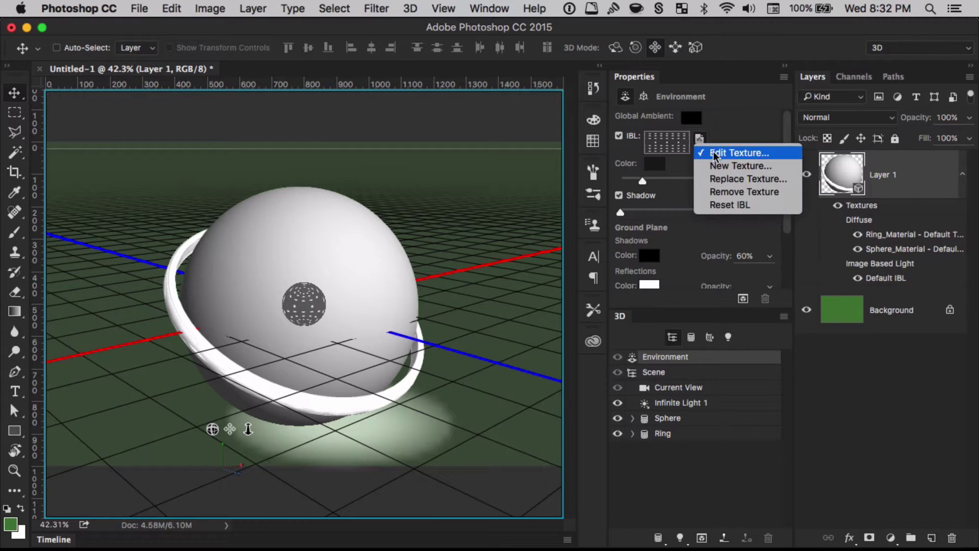
click(709, 151)
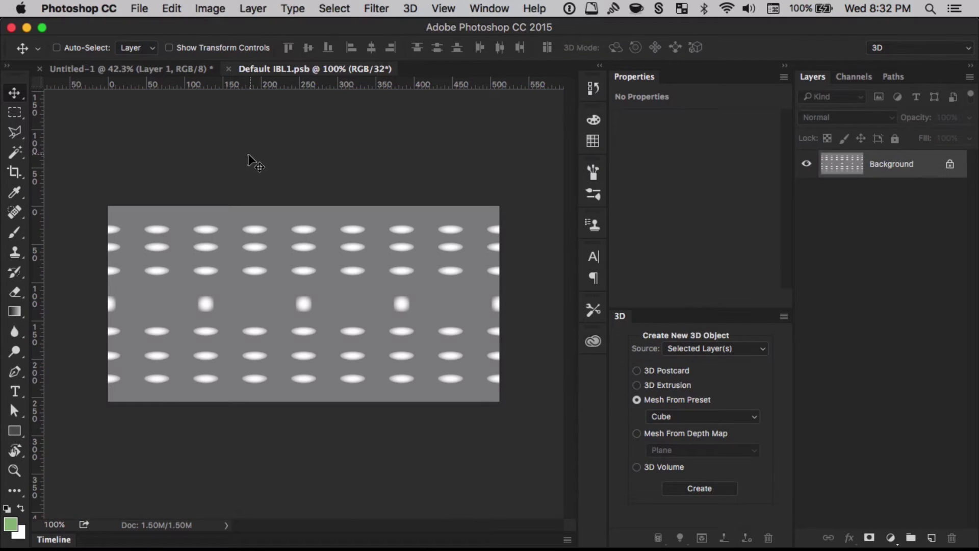
key(super+alt+i)
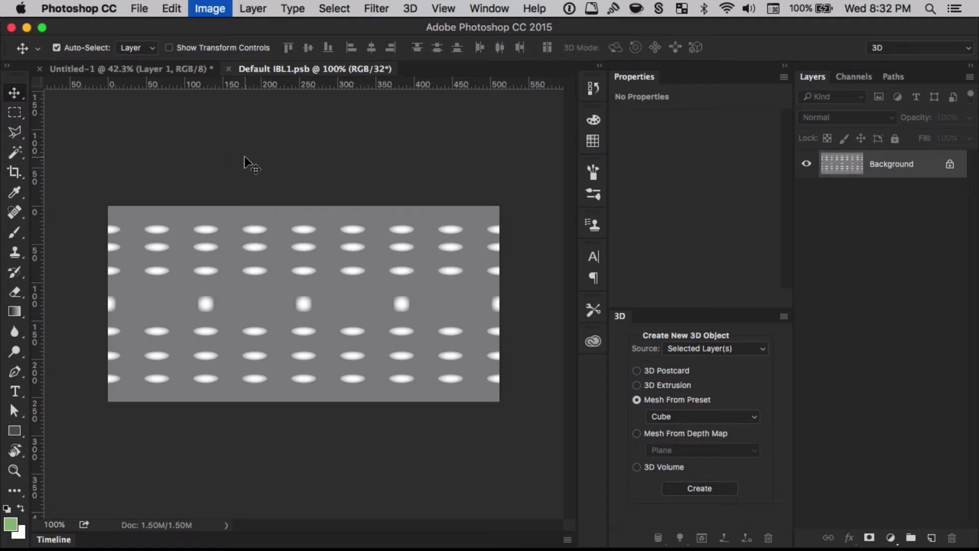
key(super+l)
drag(354, 268, 397, 268)
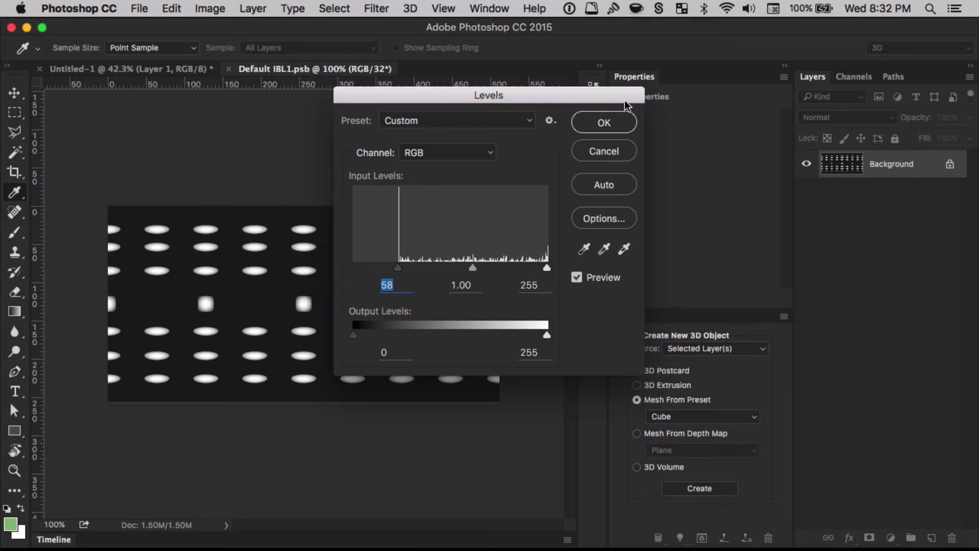
click(618, 125)
Step: Save and close the darkened texture to return to the 3D scene
key(super+s)
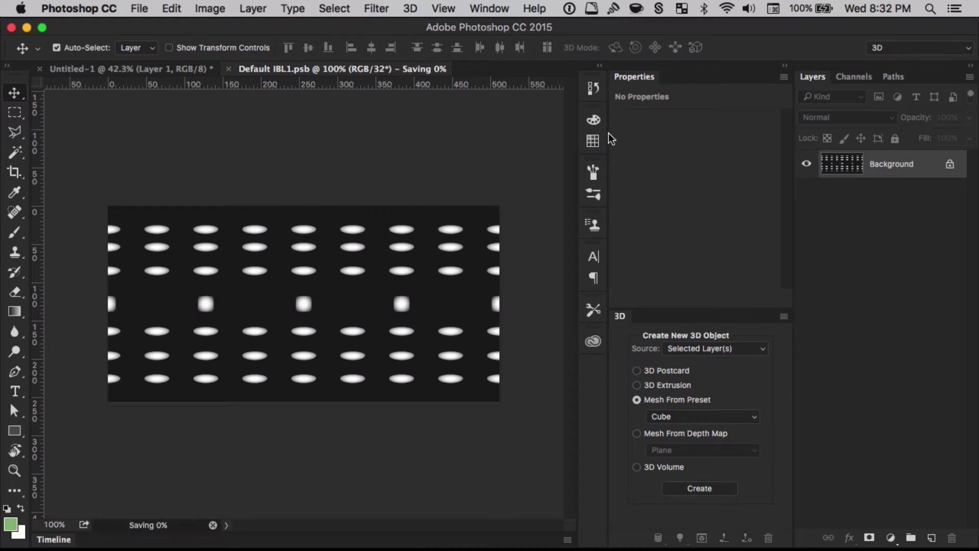
key(super+w)
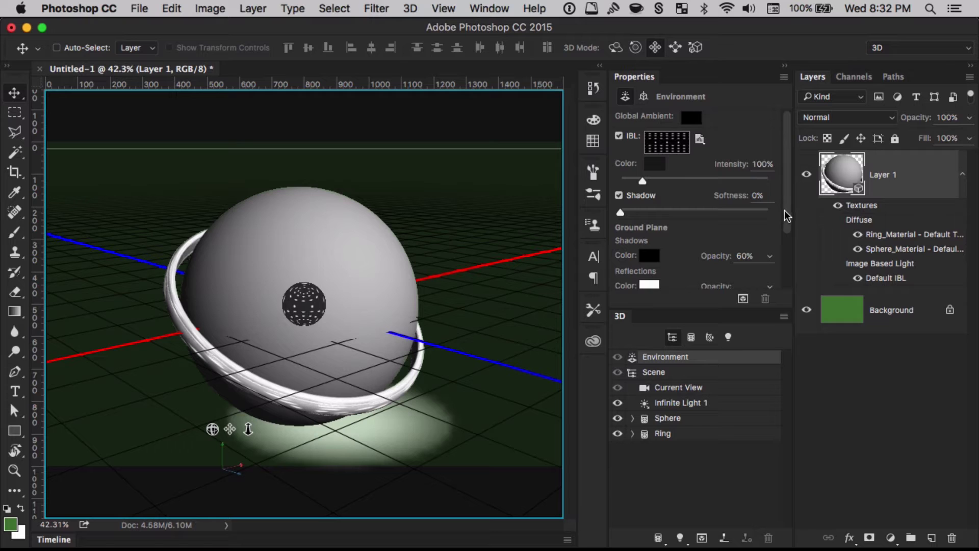
drag(785, 210, 780, 168)
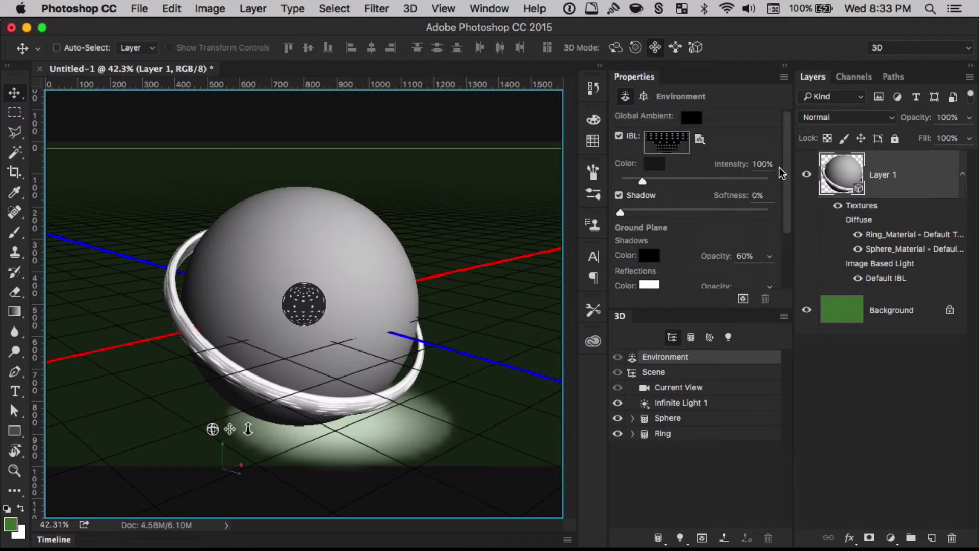
Step: Select the Scene, then switch to the Rectangular Marquee so the grid and axis overlays hide
click(672, 376)
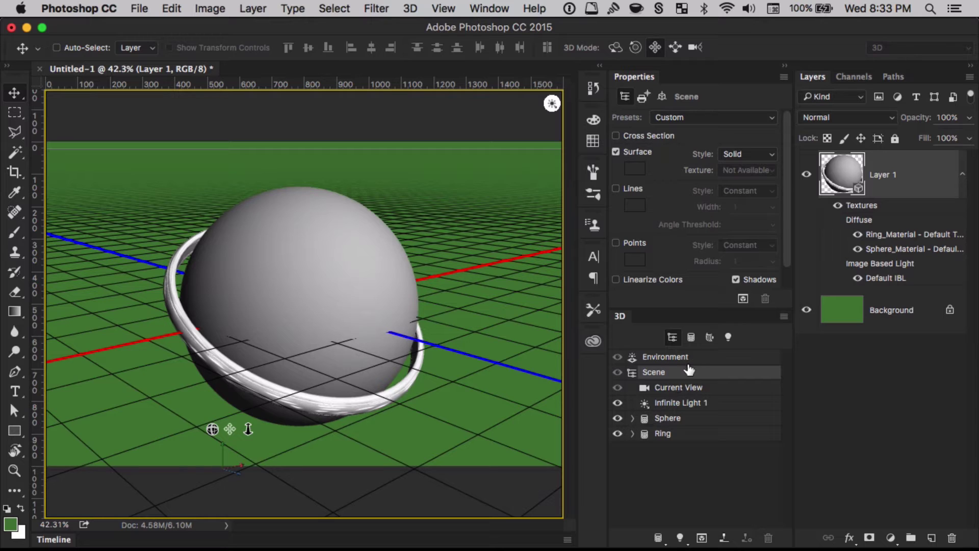
click(690, 419)
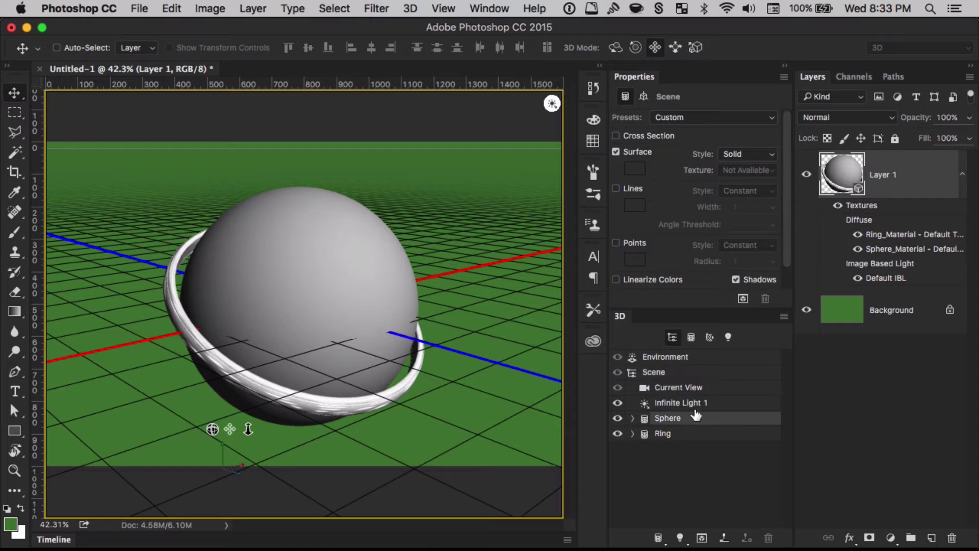
click(317, 164)
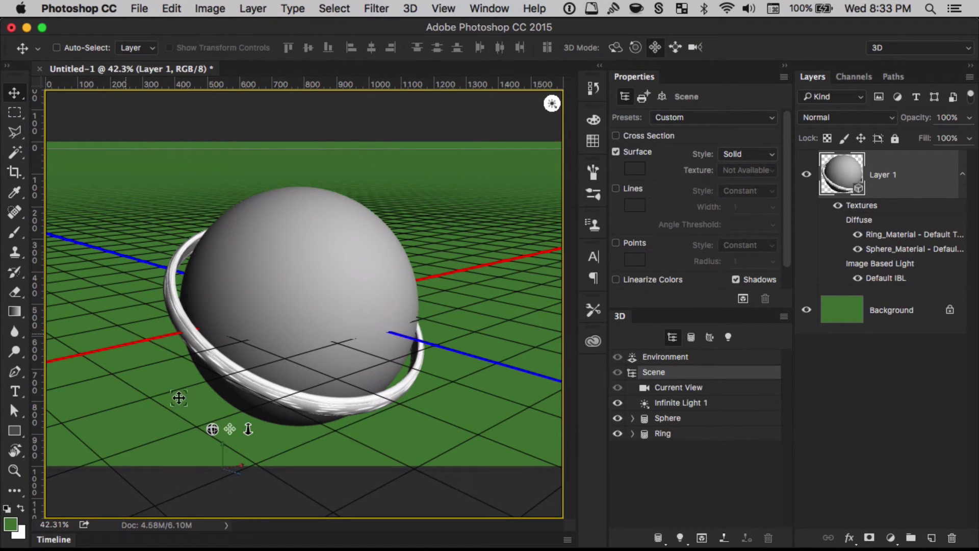
key(m)
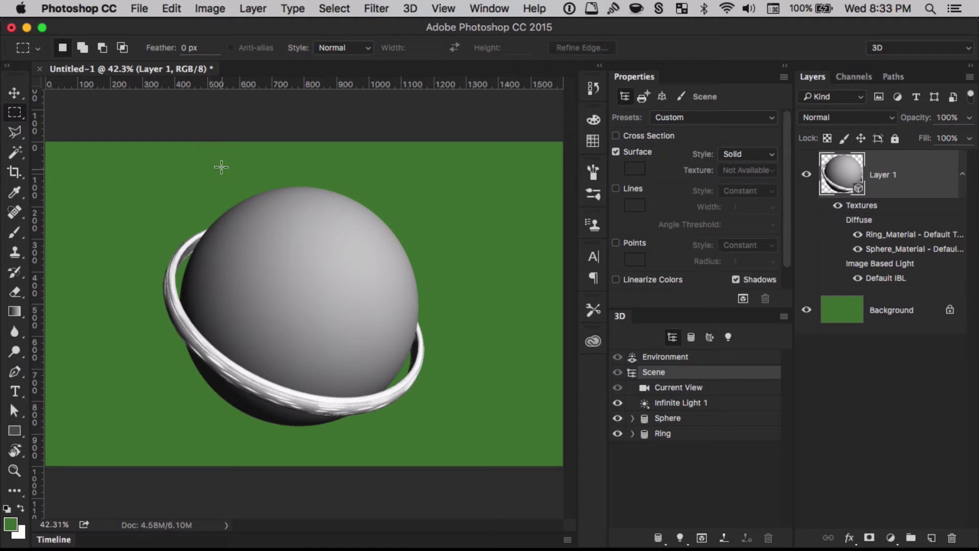
Step: Select Sphere_Material and remove its diffuse texture
click(683, 419)
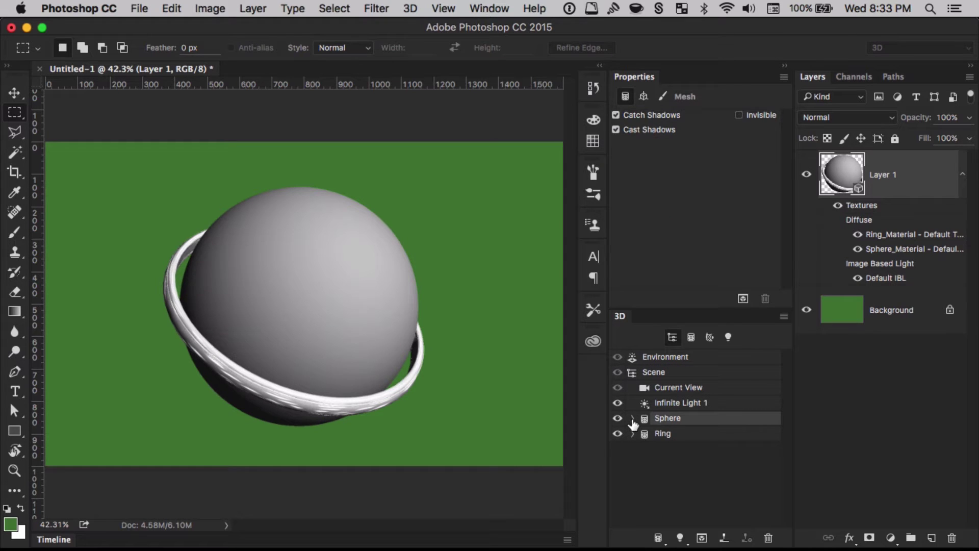
click(633, 419)
click(686, 435)
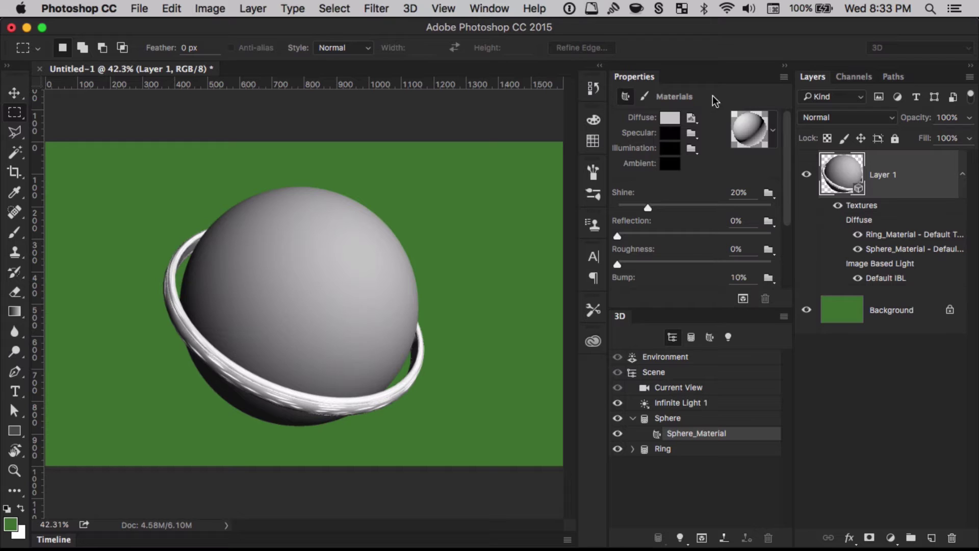
click(692, 118)
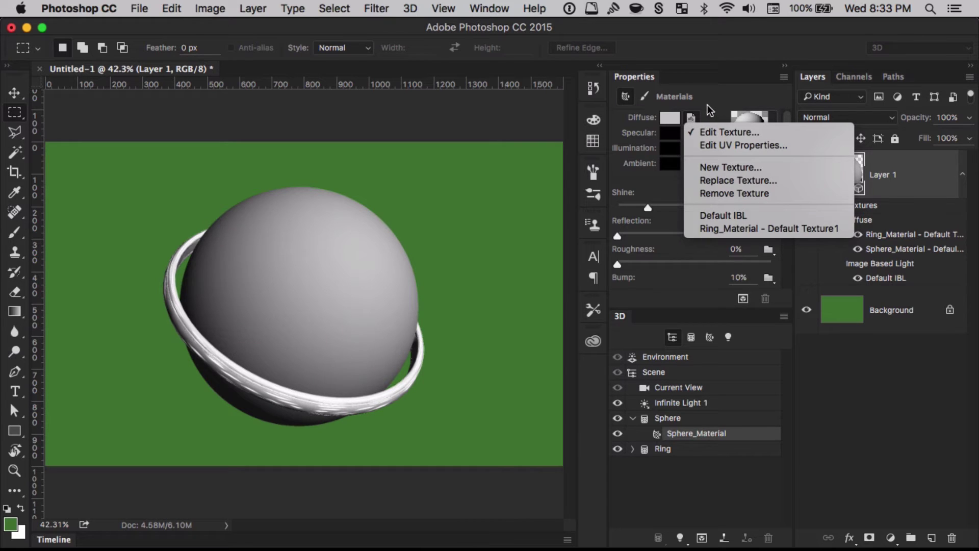
click(711, 194)
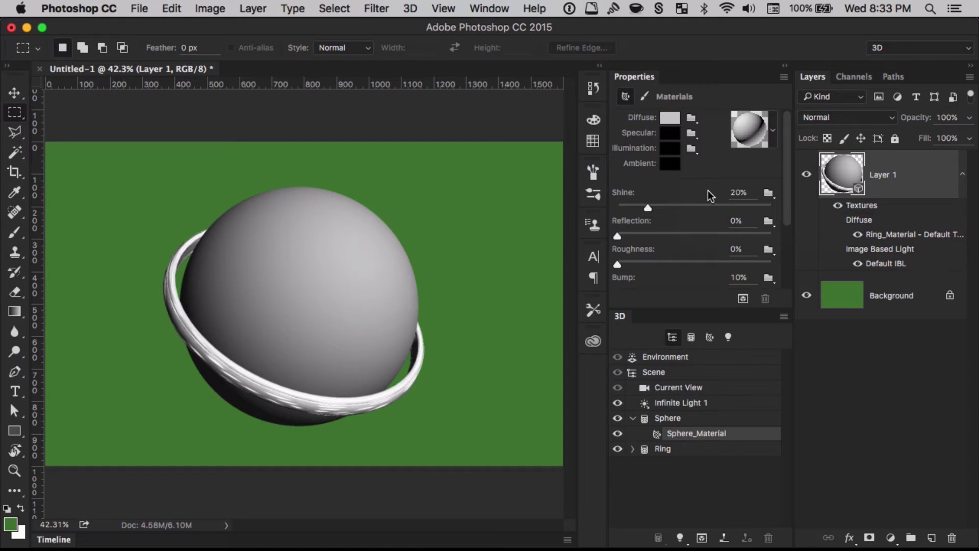
Step: Set the sphere's diffuse colour to bright blue (RGB 23, 161, 241)
click(672, 122)
drag(532, 109, 713, 53)
click(688, 367)
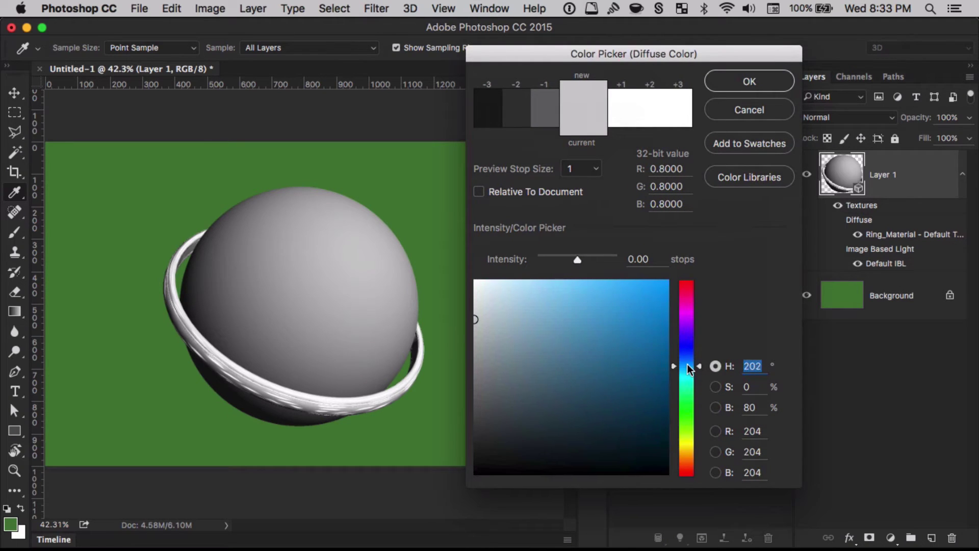
click(647, 303)
drag(648, 301, 650, 290)
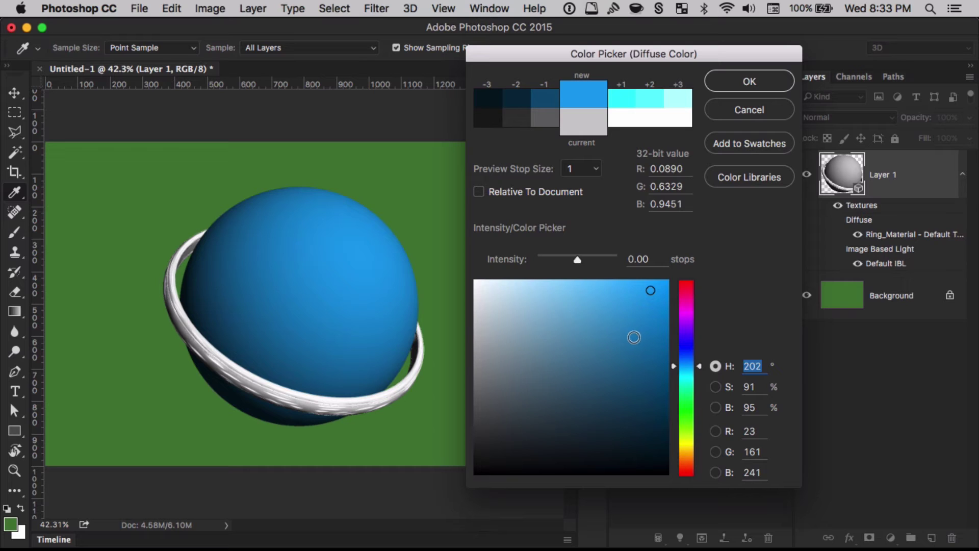
click(767, 83)
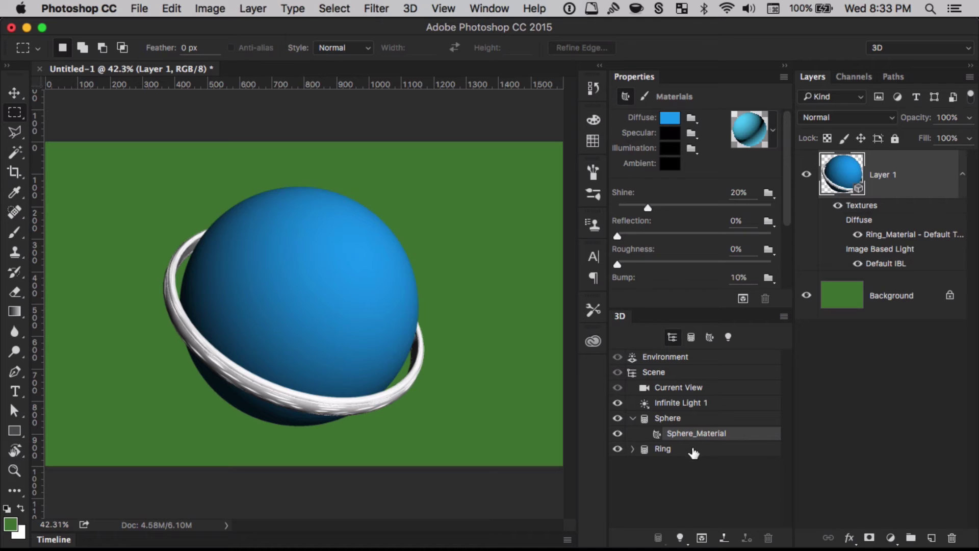
Step: Select Ring_Material and remove its diffuse texture
click(674, 454)
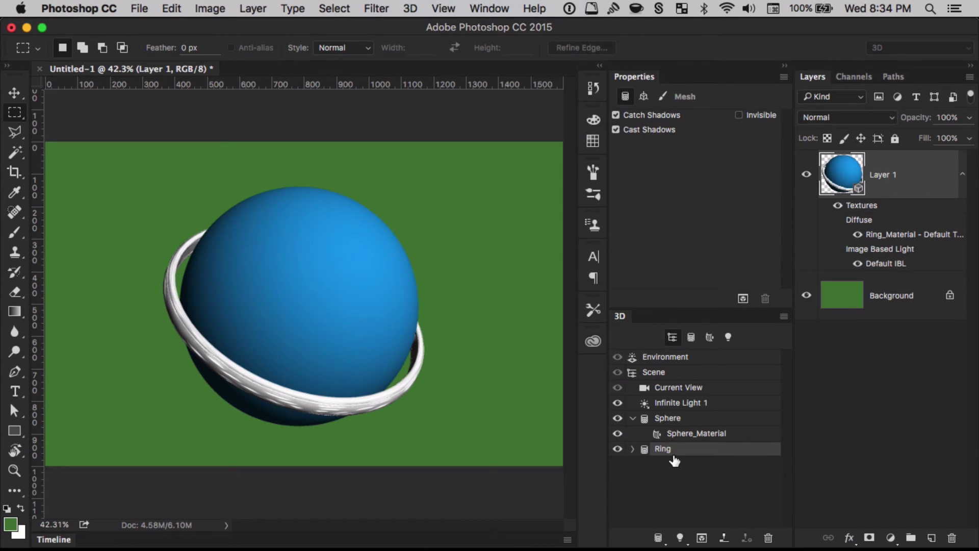
click(633, 449)
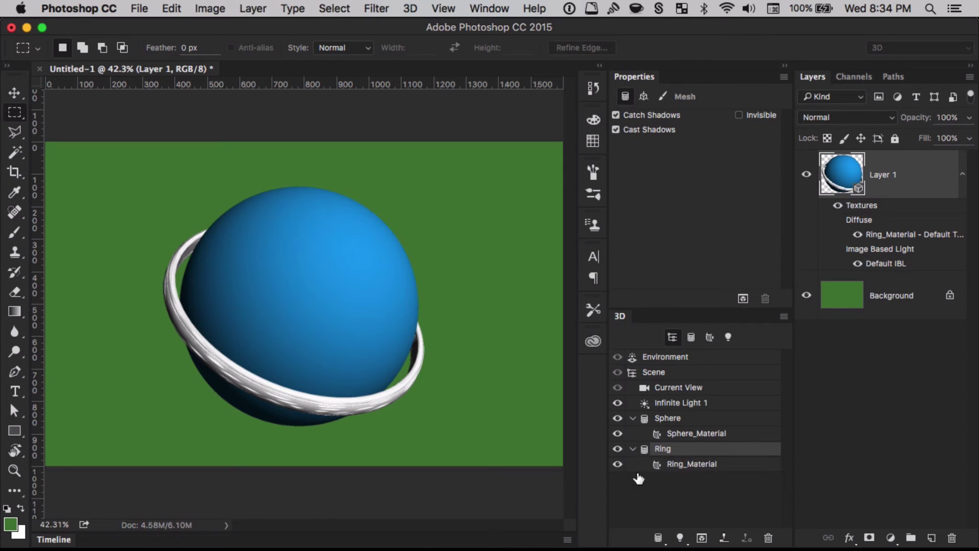
click(681, 466)
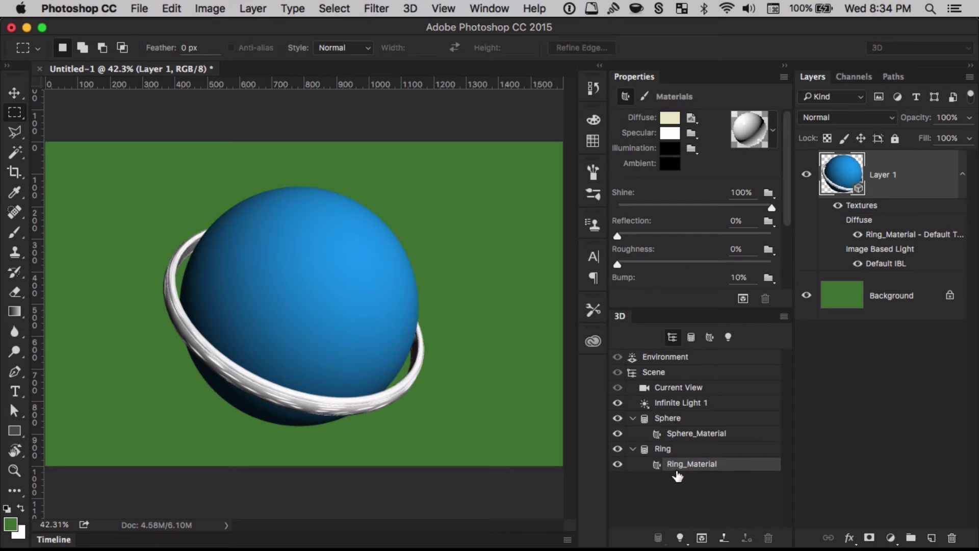
click(693, 118)
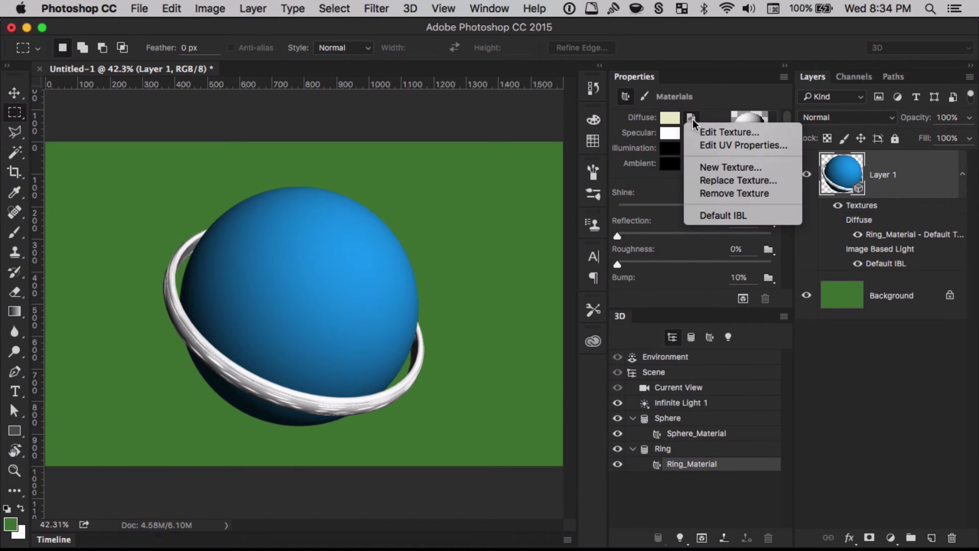
click(697, 193)
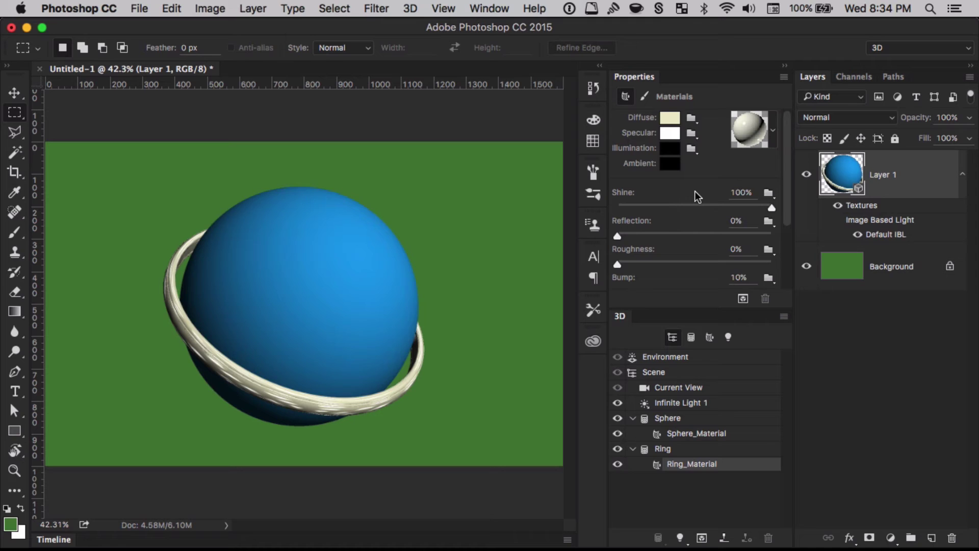
Step: Colour the ring gold (RGB 181, 130, 50) and raise its reflection to 100%
click(670, 118)
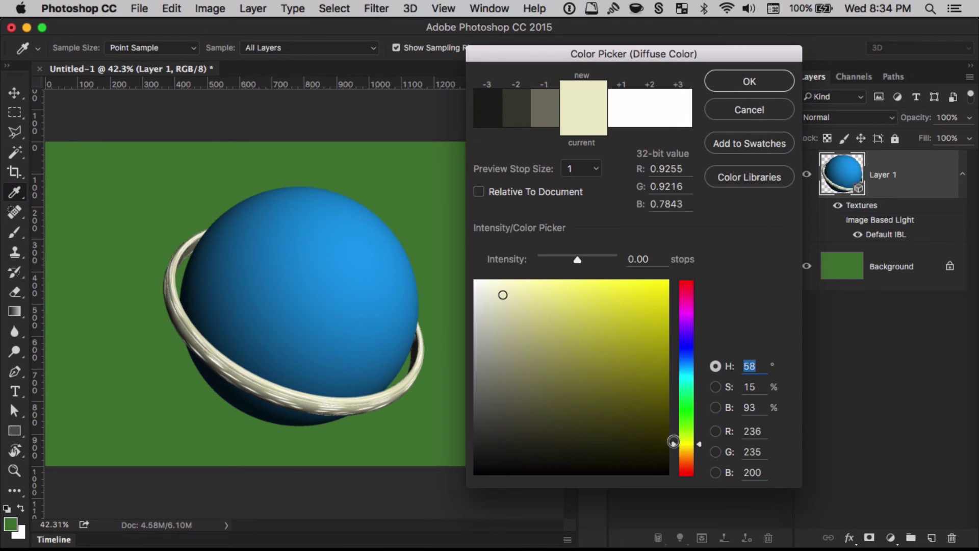
drag(699, 444, 699, 455)
drag(612, 339, 615, 336)
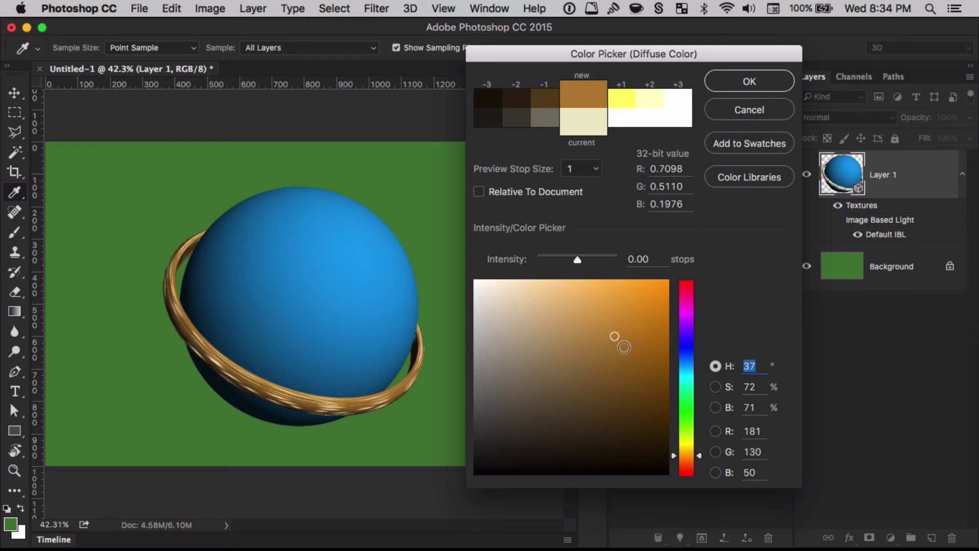
click(739, 83)
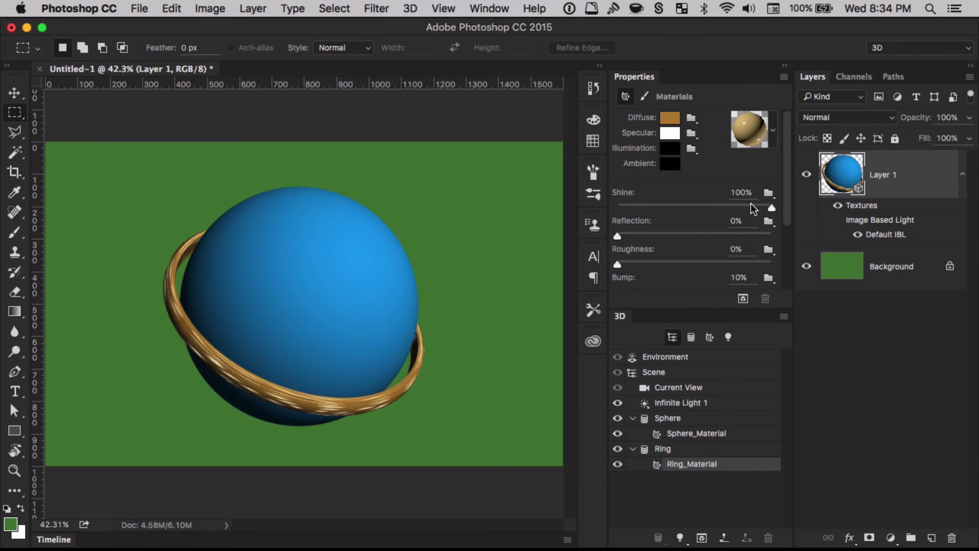
drag(618, 236, 788, 236)
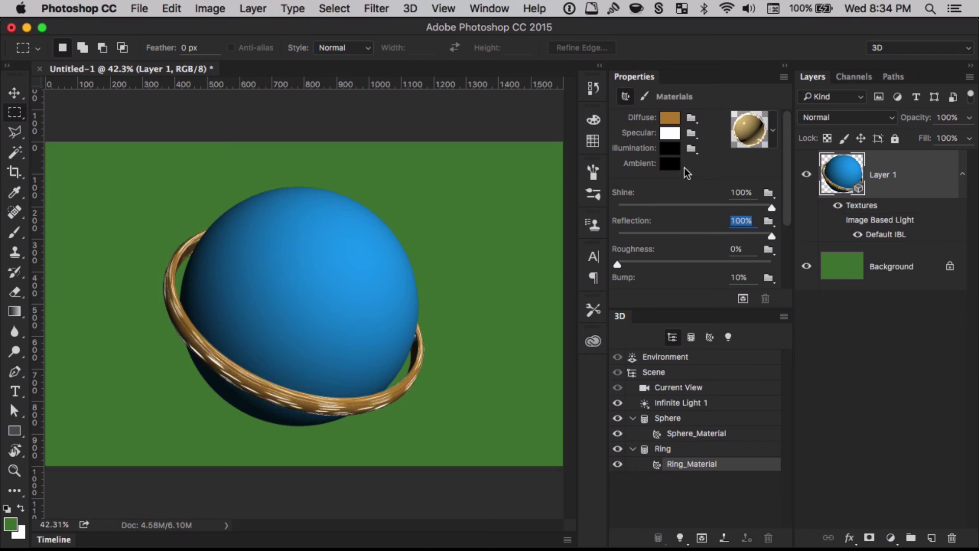